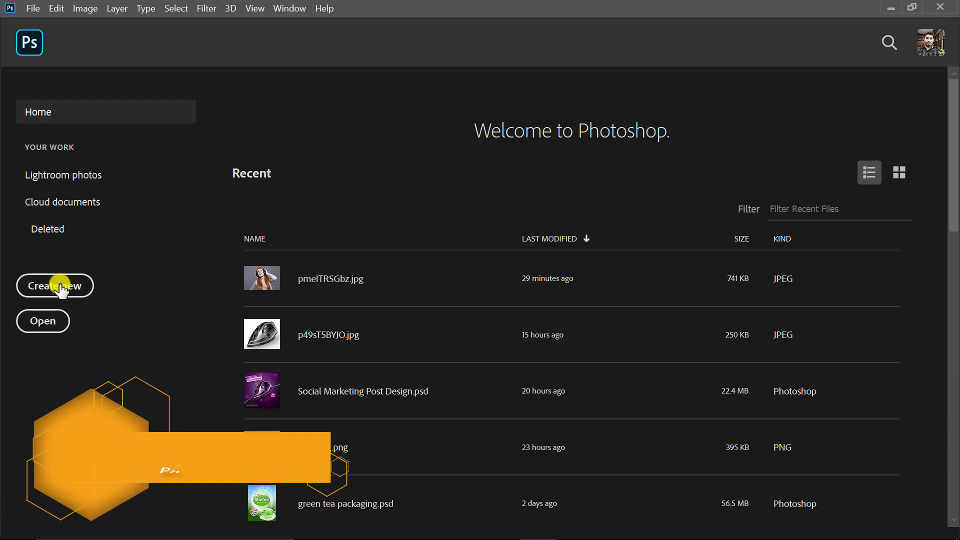
Create a new 2048 × 1152 px, 300 ppi document named 'Youtube banner'.
click(60, 286)
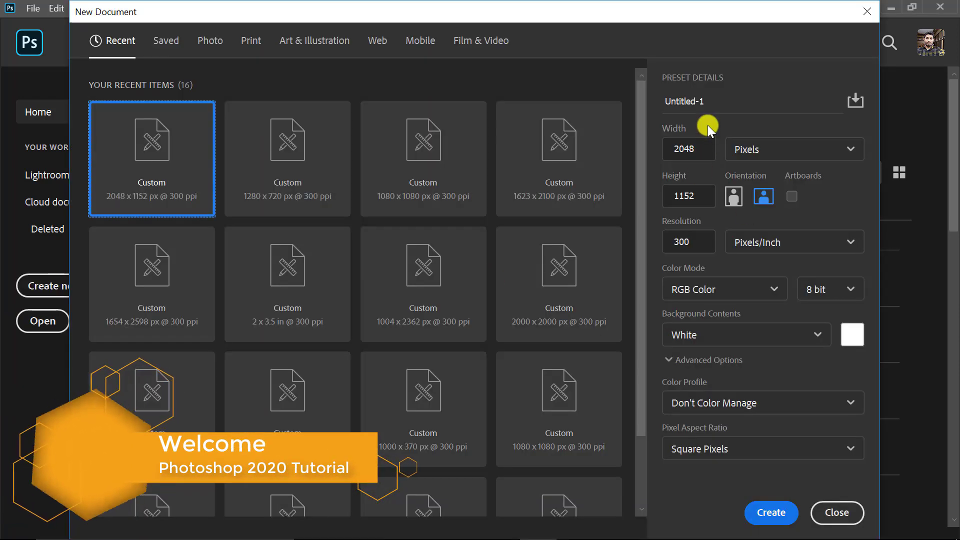
drag(714, 102, 671, 102)
key(BackSpace)
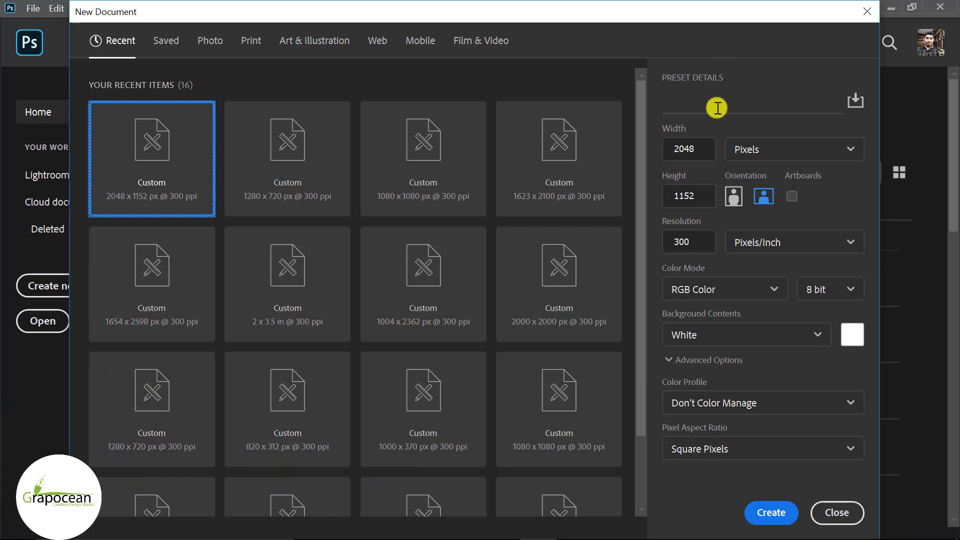
click(704, 107)
text(Youtube)
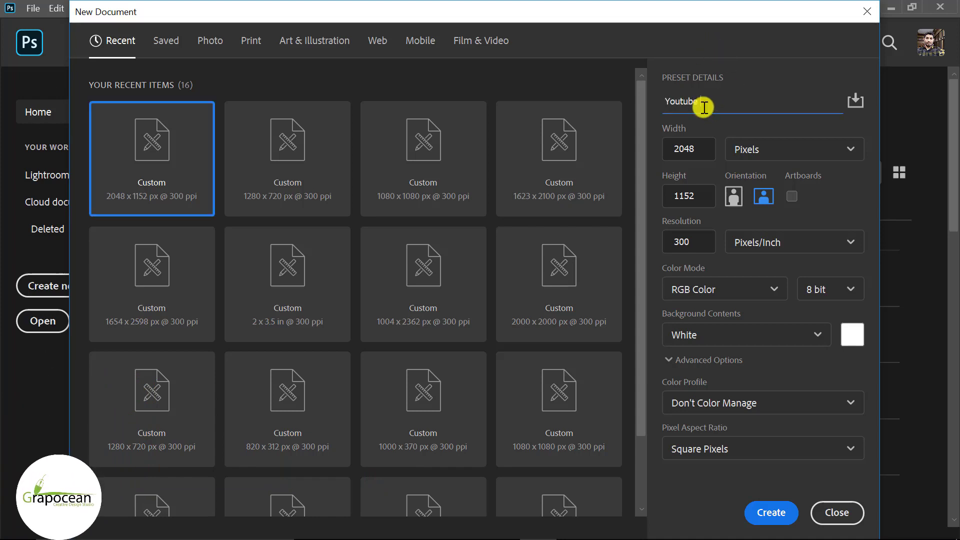
text(Ban)
click(672, 150)
click(672, 195)
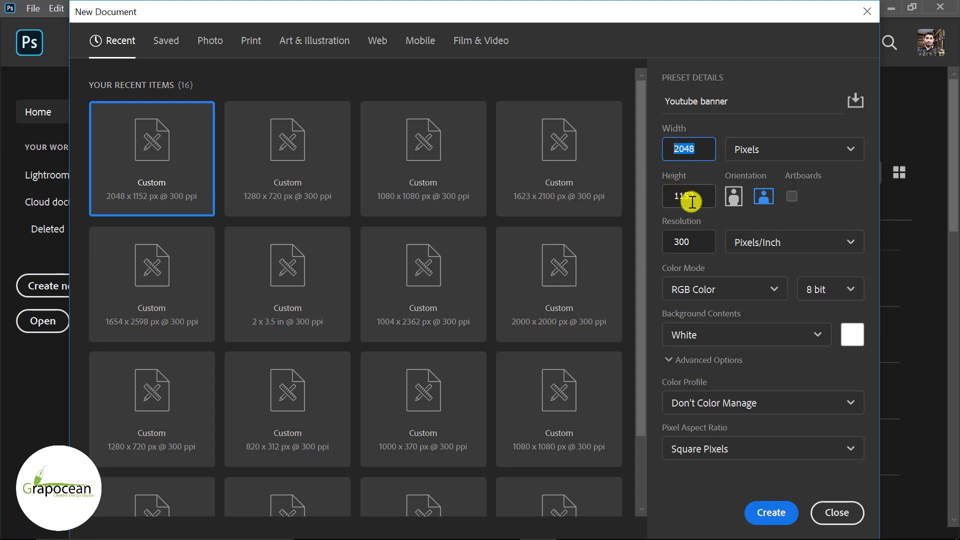
click(767, 502)
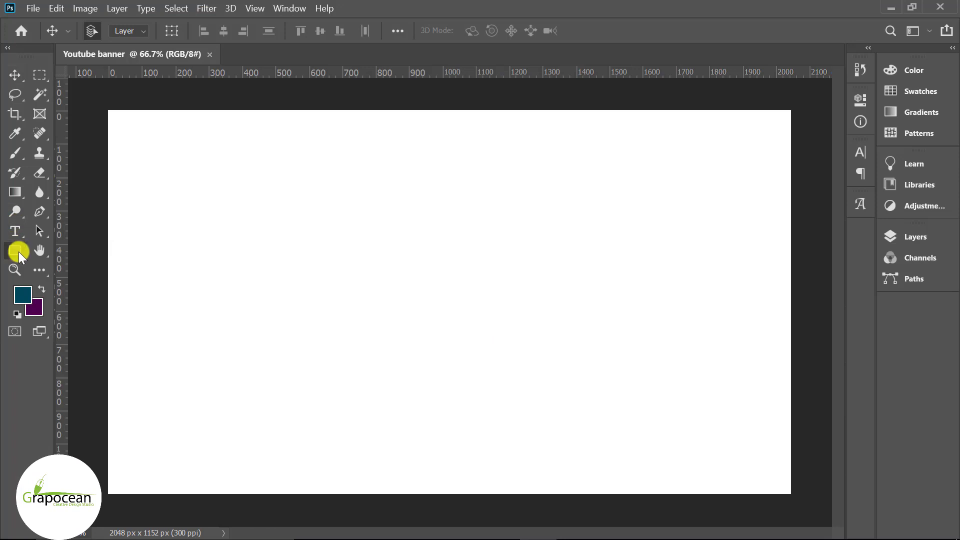
Draw an exact 1540 × 427 px rectangle with the Rectangle Tool.
click(19, 251)
click(429, 275)
text(1540)
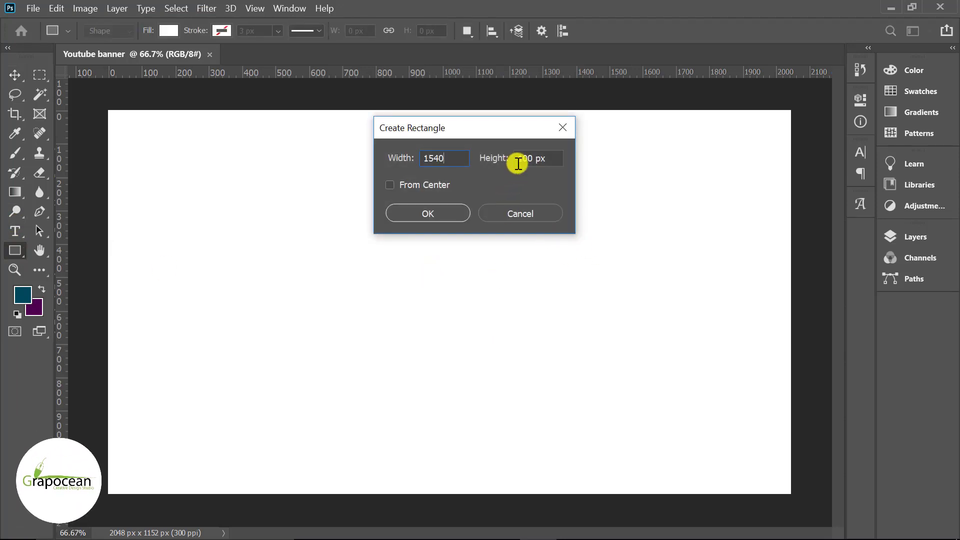
click(520, 159)
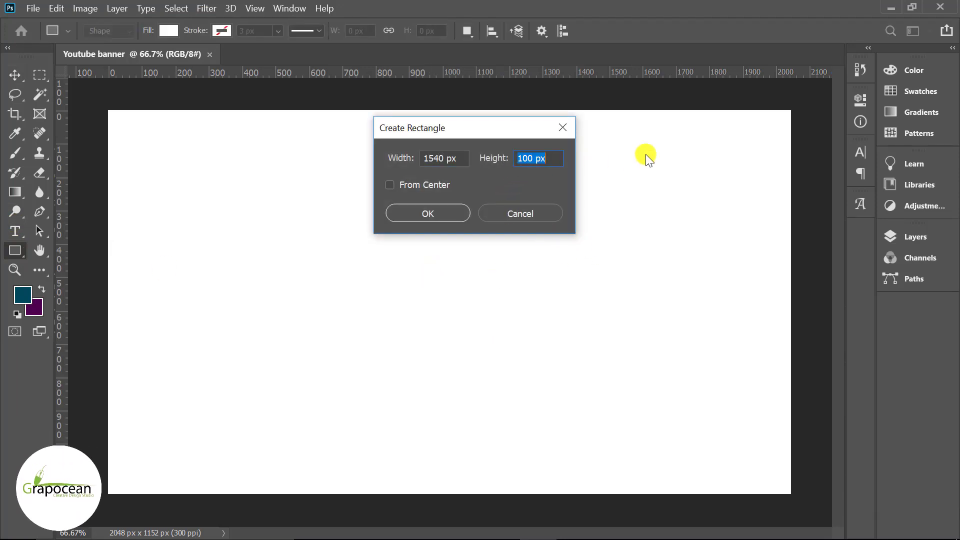
text(427)
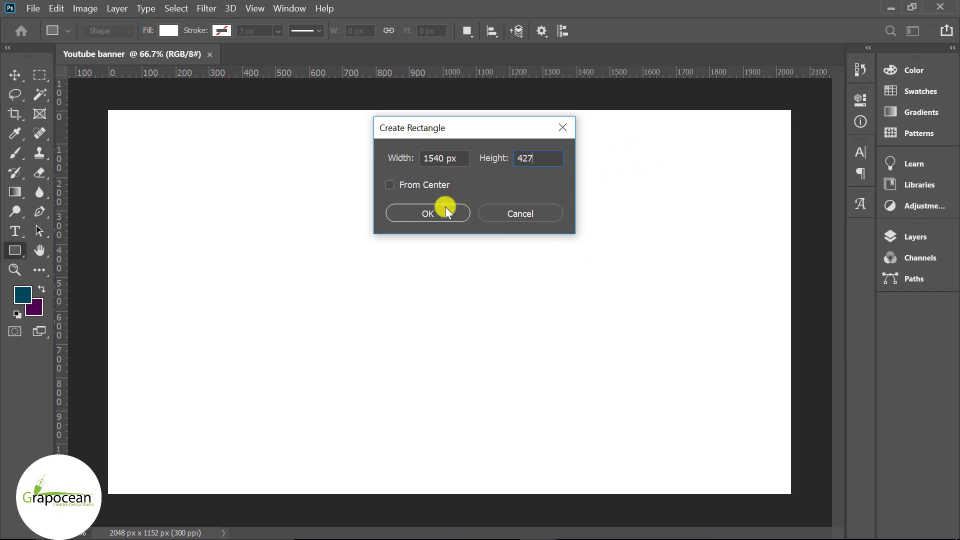
click(443, 212)
click(835, 92)
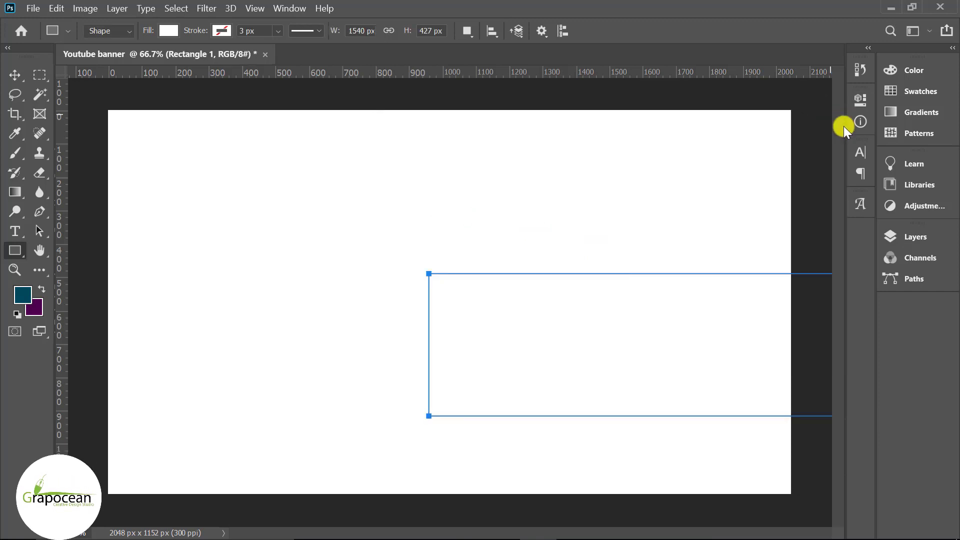
Align the rectangle to the canvas and centre it horizontally.
click(930, 236)
click(795, 342)
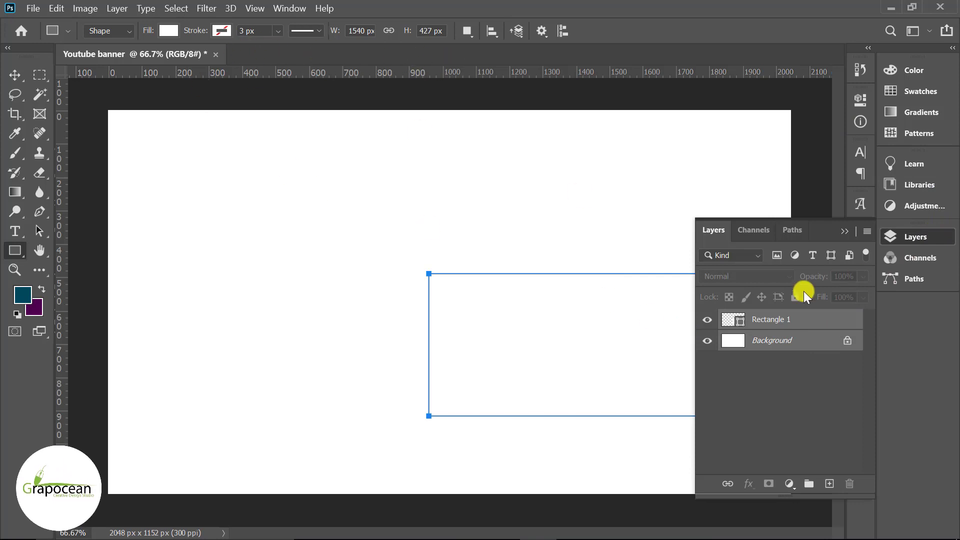
click(800, 320)
click(802, 343)
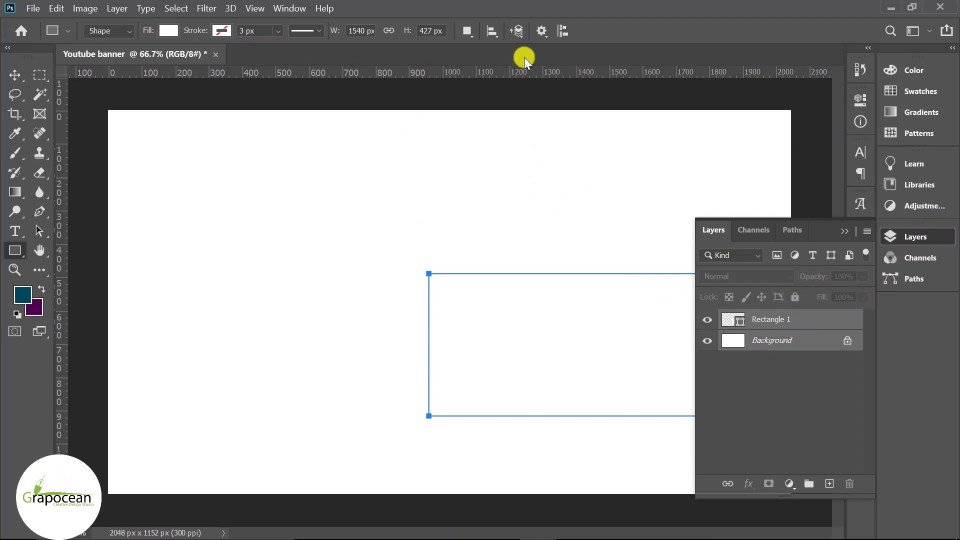
click(496, 35)
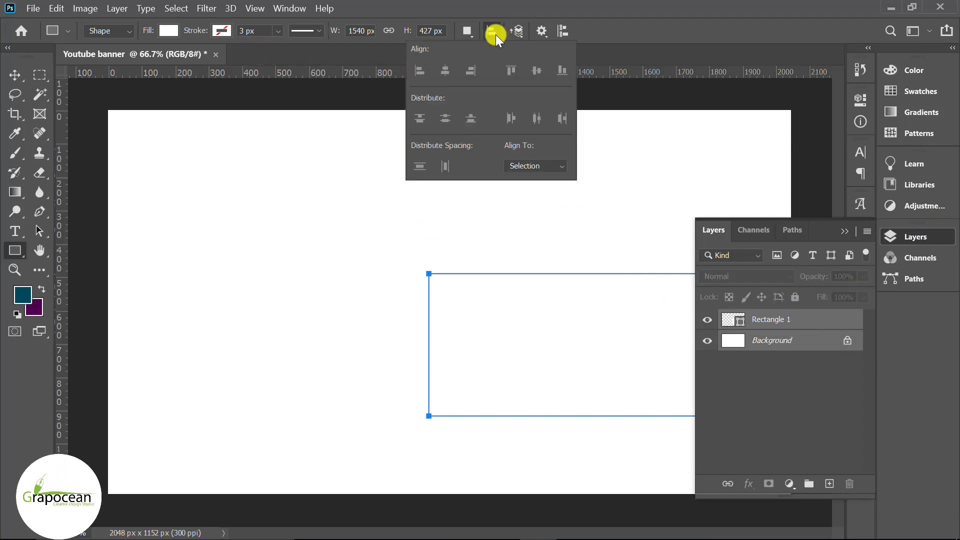
click(547, 166)
click(534, 191)
click(444, 69)
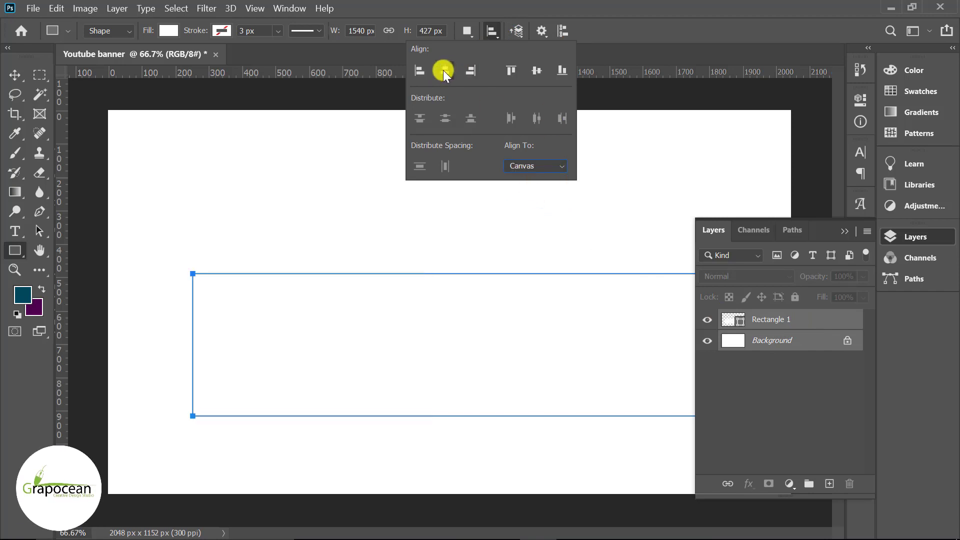
Select Rectangle 1 together with the Background layer to centre it vertically.
click(11, 74)
scroll(457, 275, down, 3)
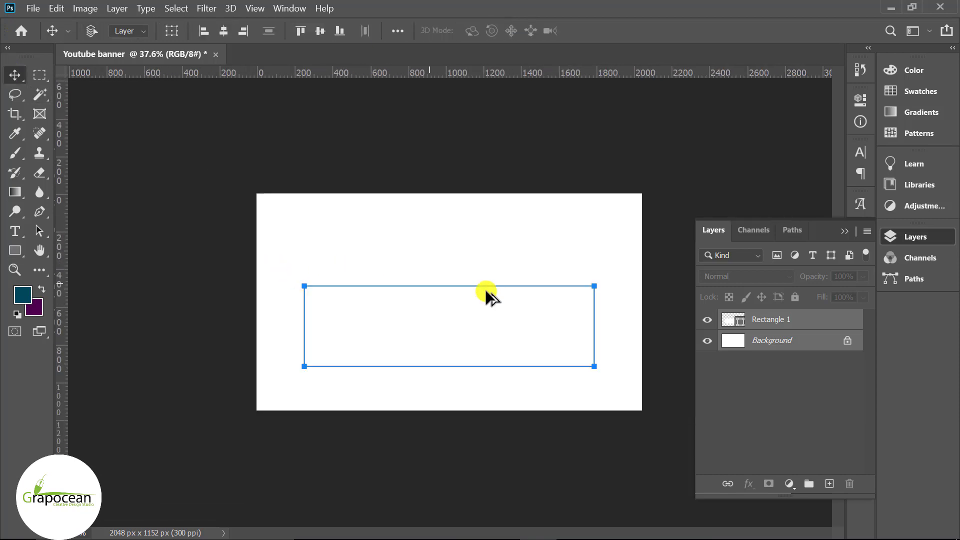
click(787, 323)
shift+click(781, 339)
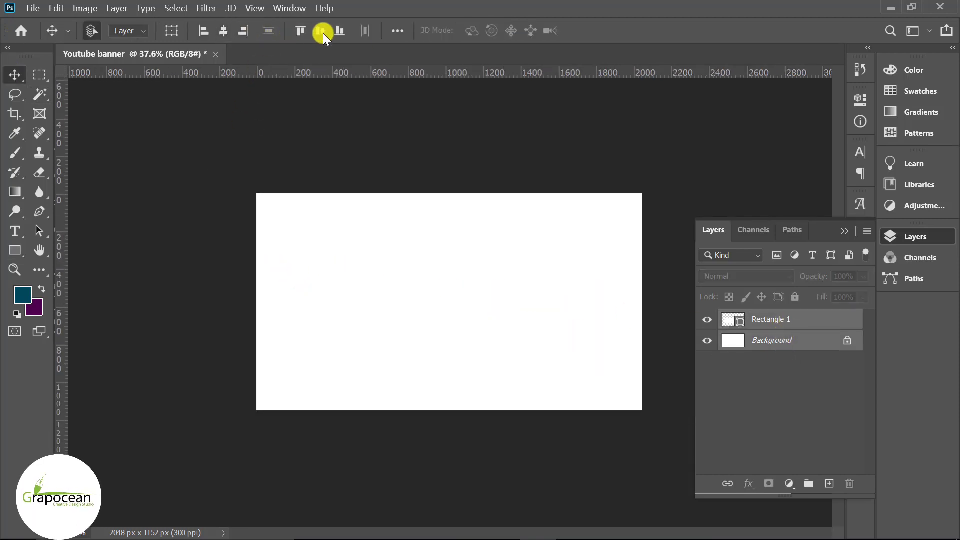
double_click(728, 319)
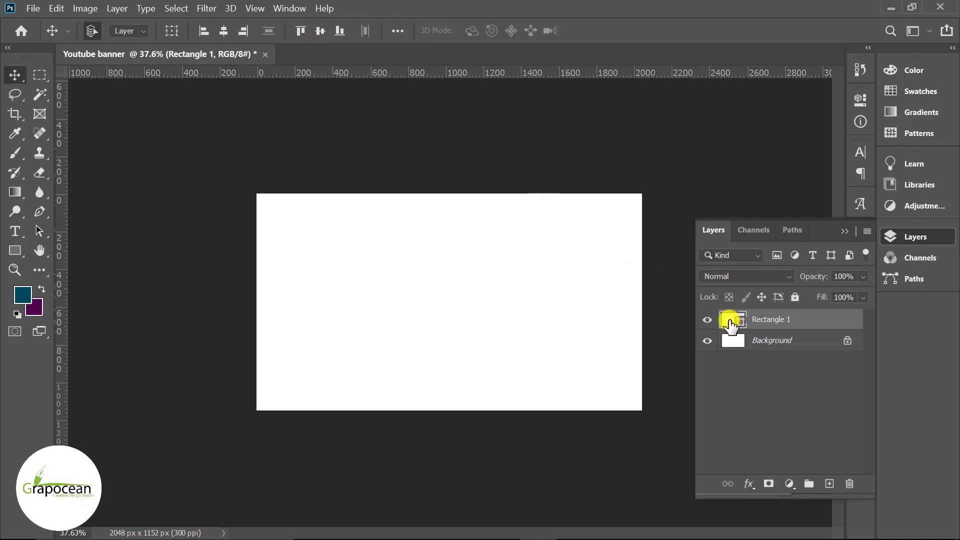
Fill the rectangle with dark grey.
drag(619, 317, 535, 424)
click(878, 261)
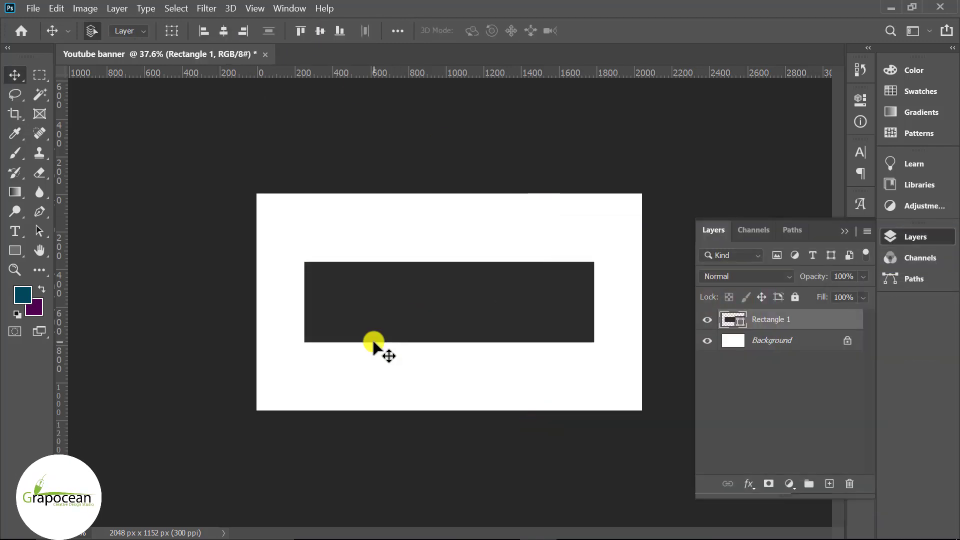
scroll(322, 332, down, 1)
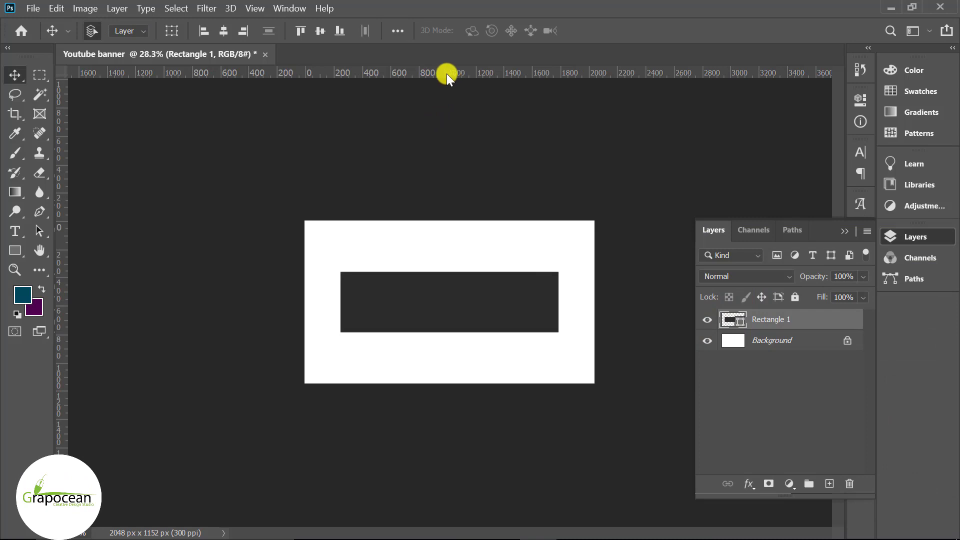
Add guides along the rectangle's top, bottom, left and right edges, then delete Rectangle 1.
drag(446, 73, 448, 271)
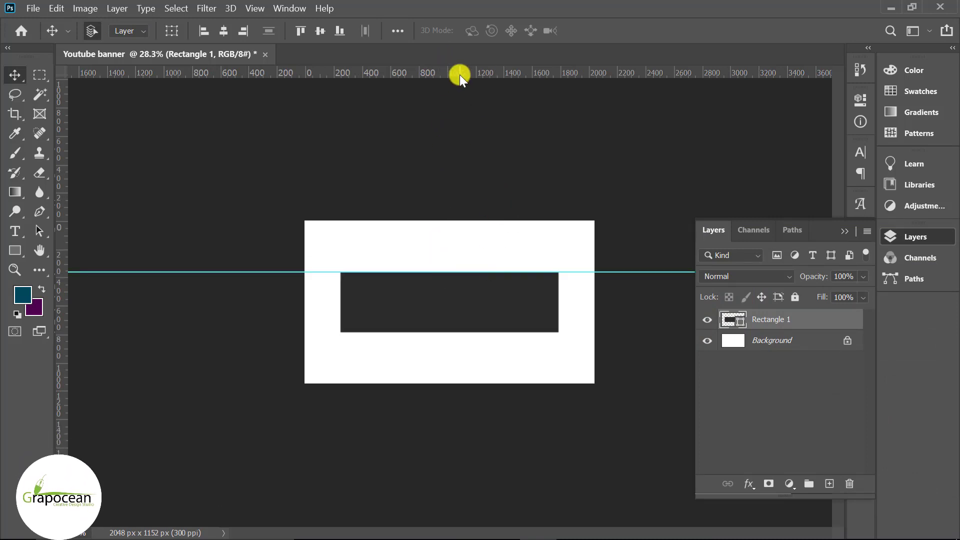
drag(453, 74, 456, 332)
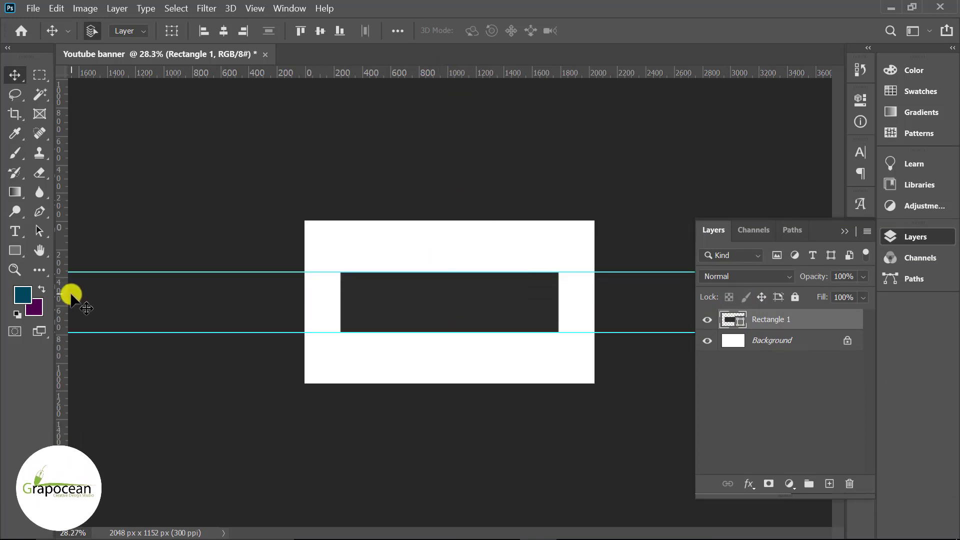
drag(65, 298, 339, 334)
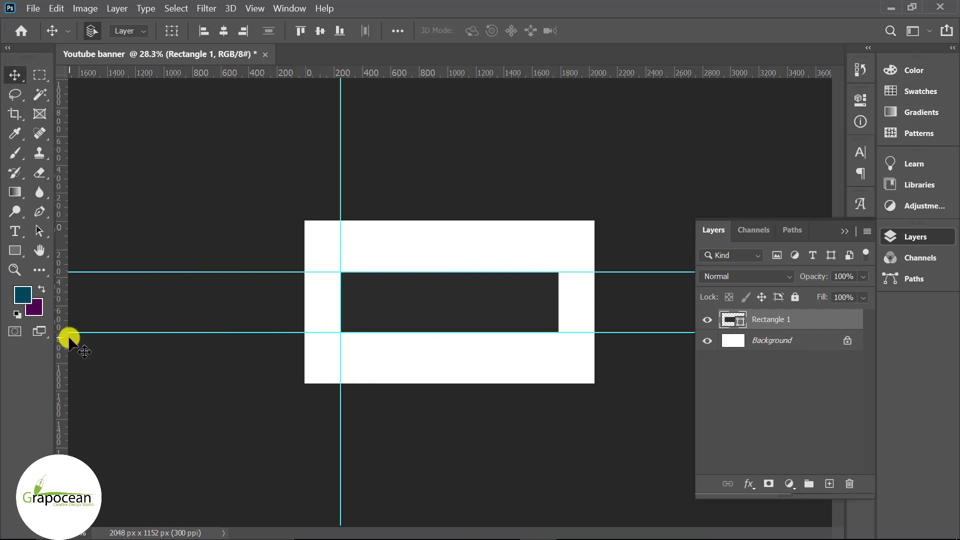
drag(59, 343, 559, 418)
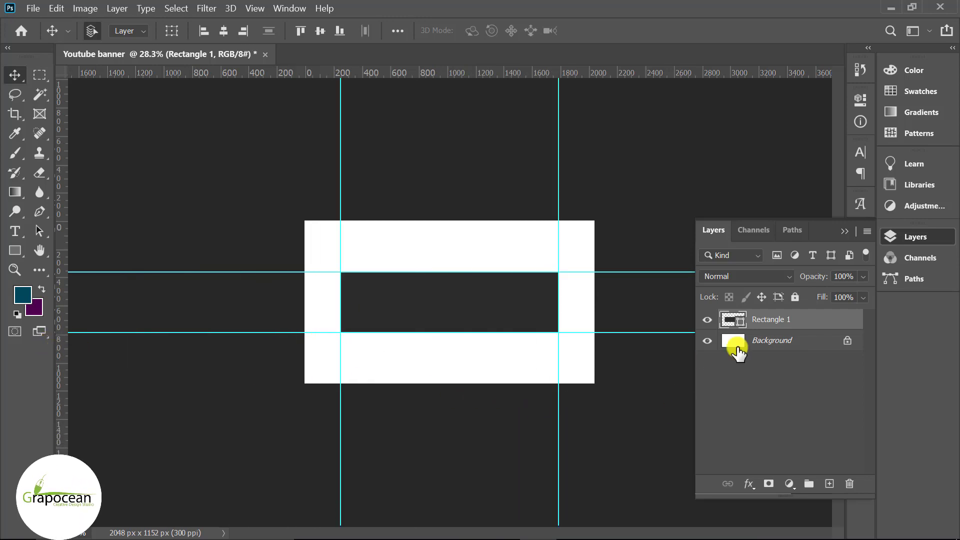
key(Delete)
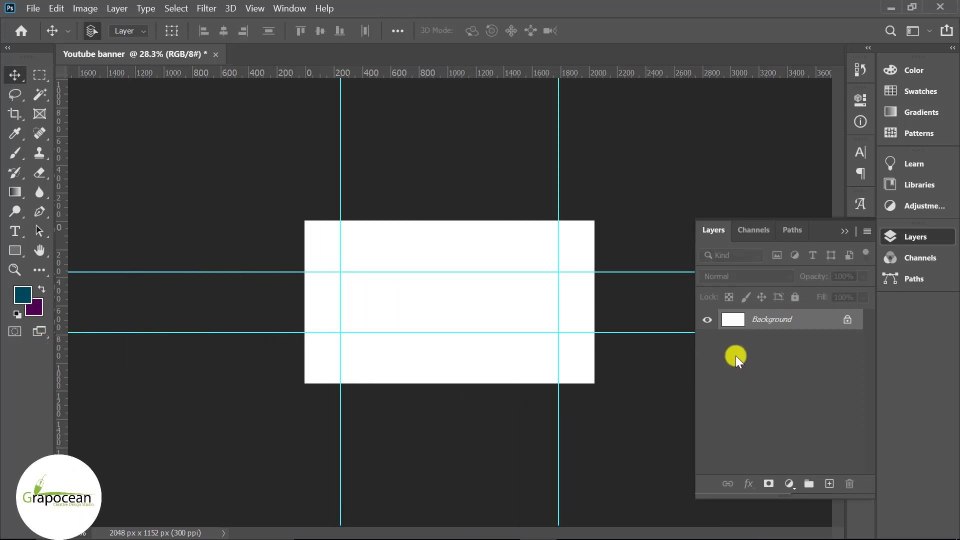
scroll(479, 265, up, 1)
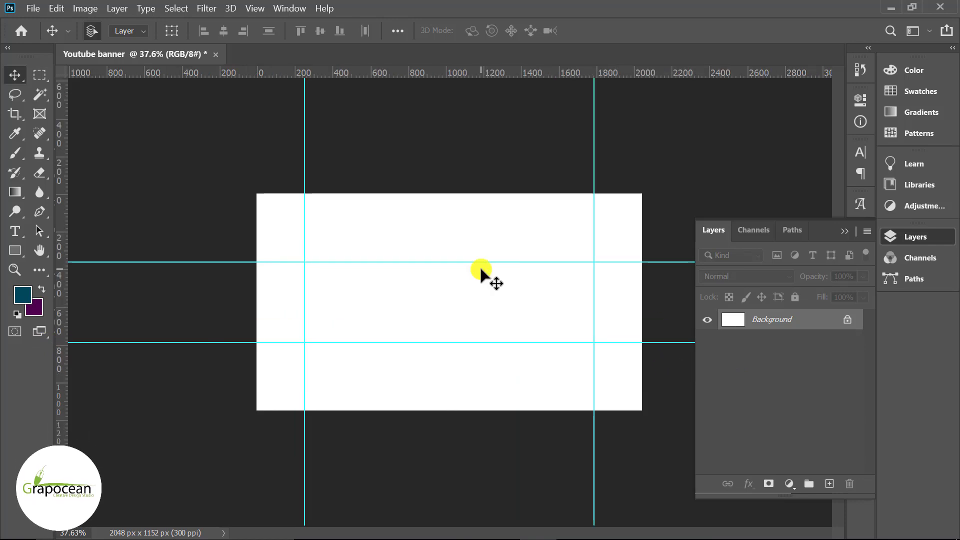
Draw a tall rectangle extending below the canvas bottom.
click(14, 251)
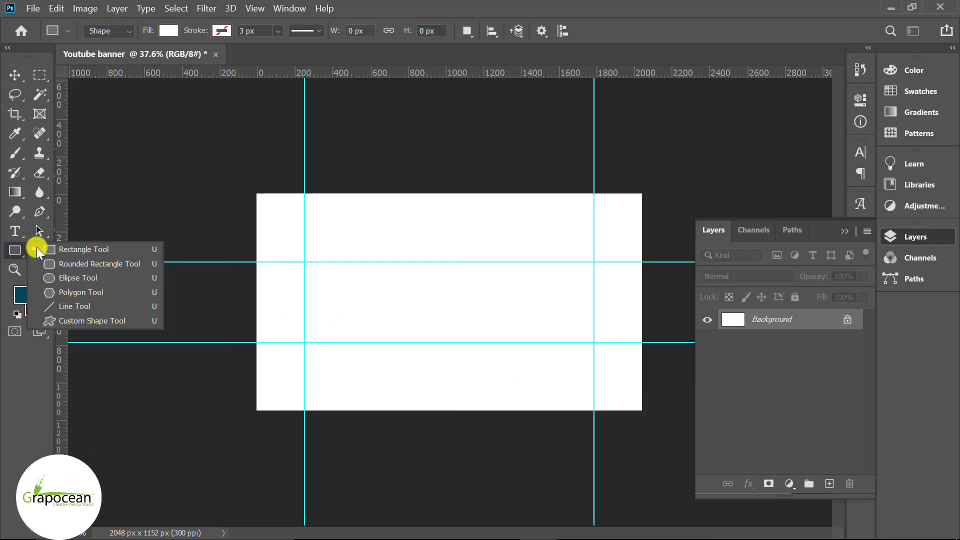
click(95, 249)
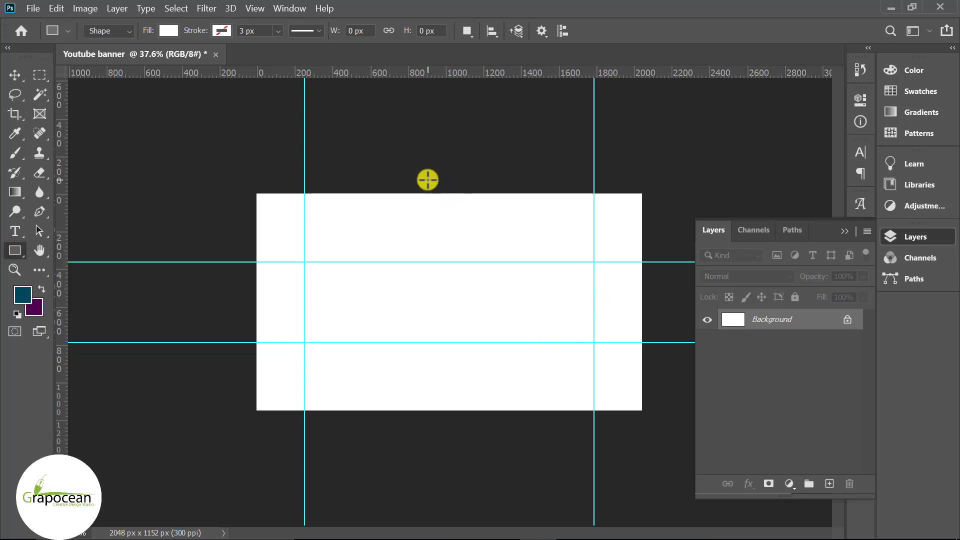
mouse_move(427, 179)
mouse_down()
mouse_move(578, 467)
mouse_move(575, 447)
mouse_up()
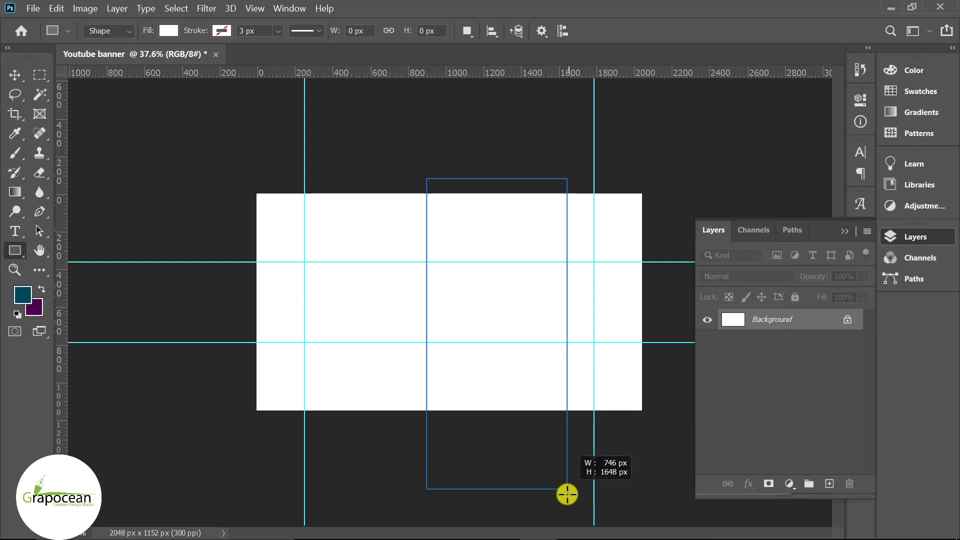
drag(575, 447, 554, 526)
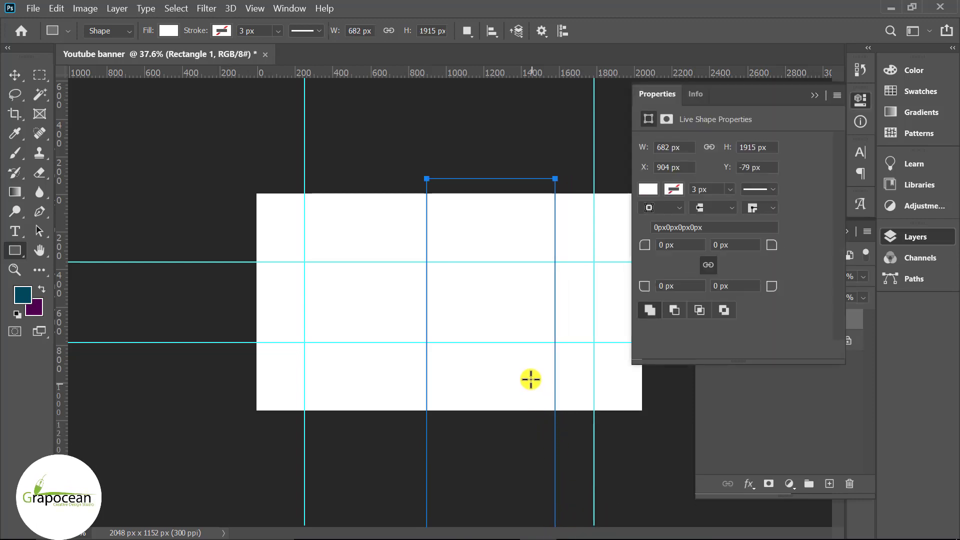
click(860, 100)
key(ctrl+minus)
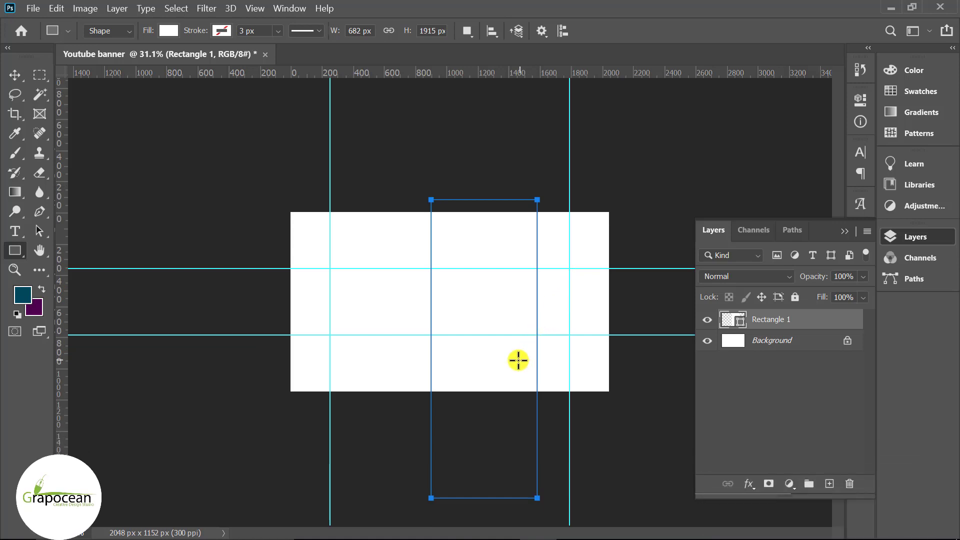
Fill the rectangle with the silver-blue gradient preset and move it up and right.
click(170, 32)
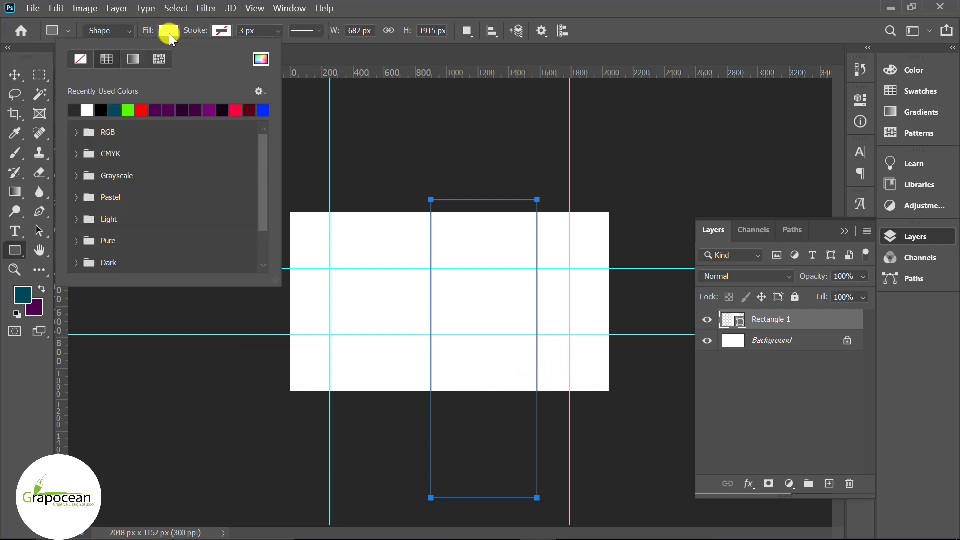
click(133, 58)
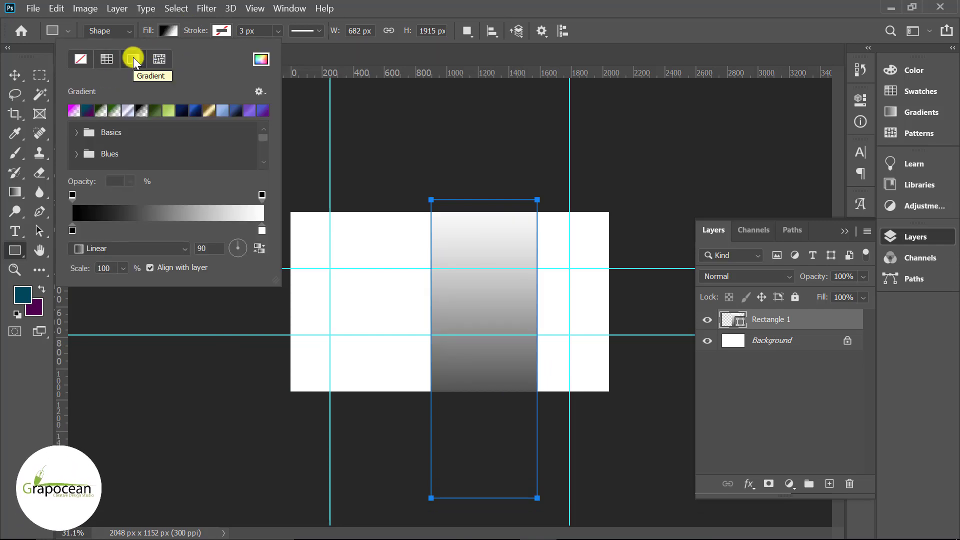
click(128, 110)
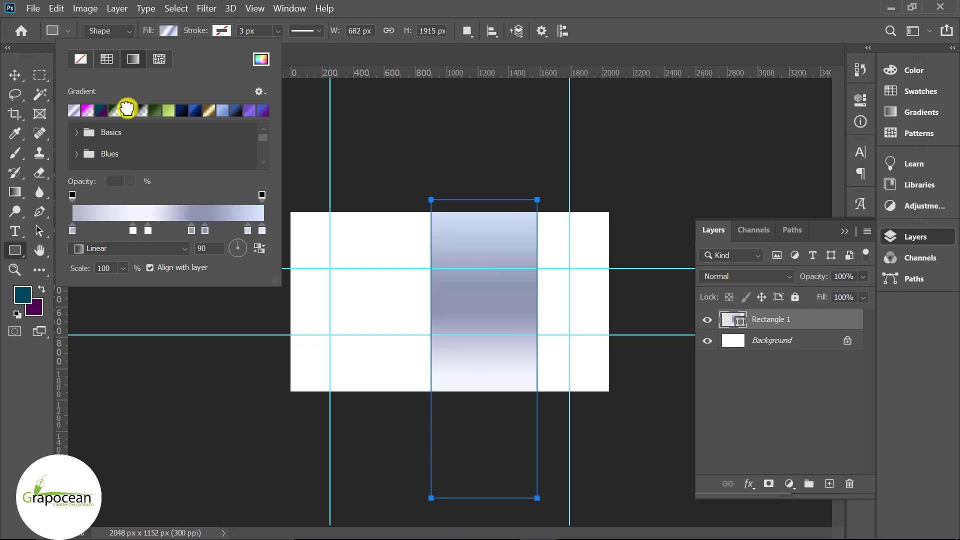
click(15, 75)
drag(469, 304, 489, 228)
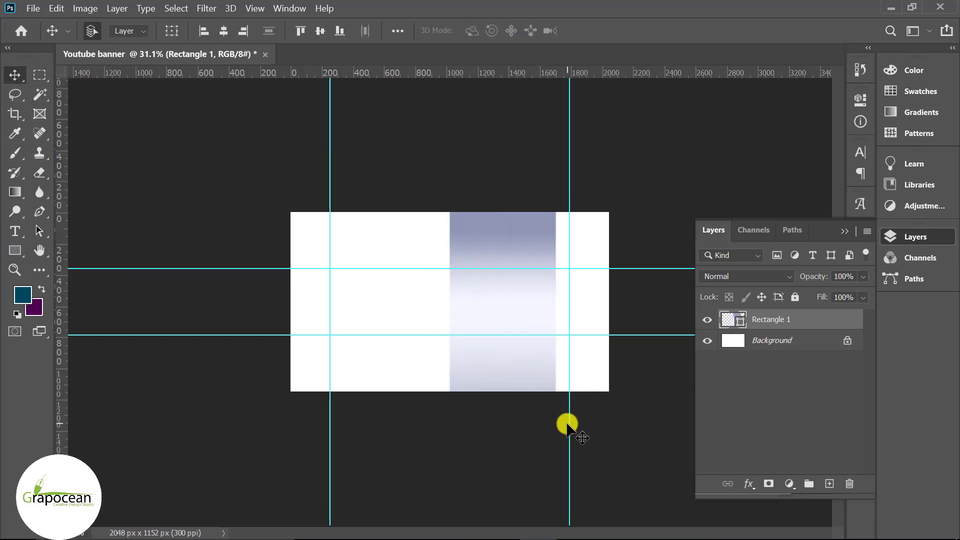
Rotate the gradient rectangle 30° into a diagonal stripe and shift it right and down.
key(ctrl+t)
drag(562, 450, 485, 463)
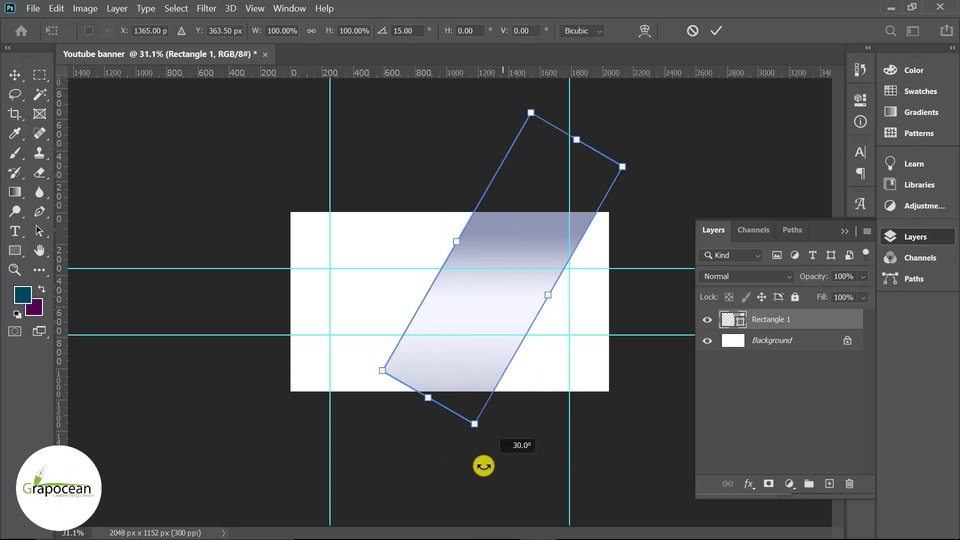
drag(462, 372, 489, 393)
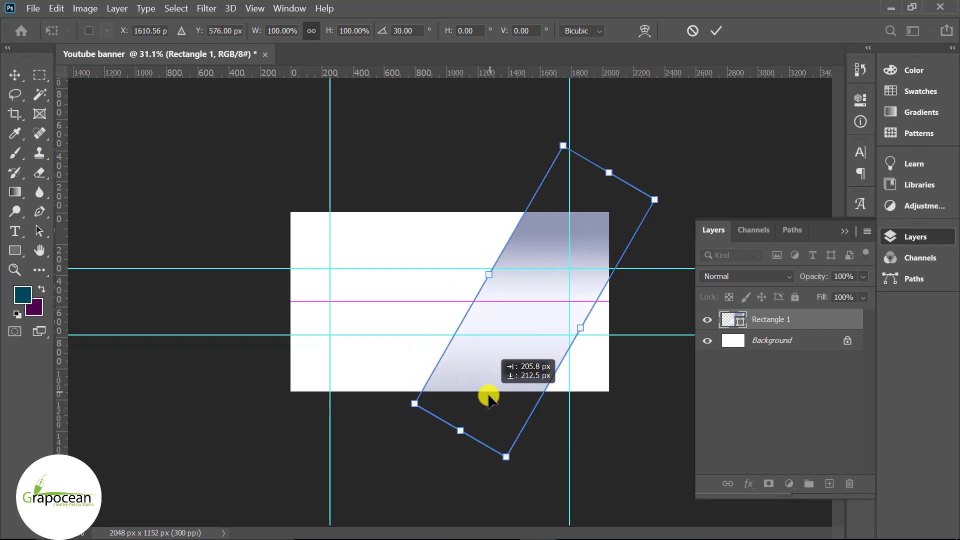
click(715, 30)
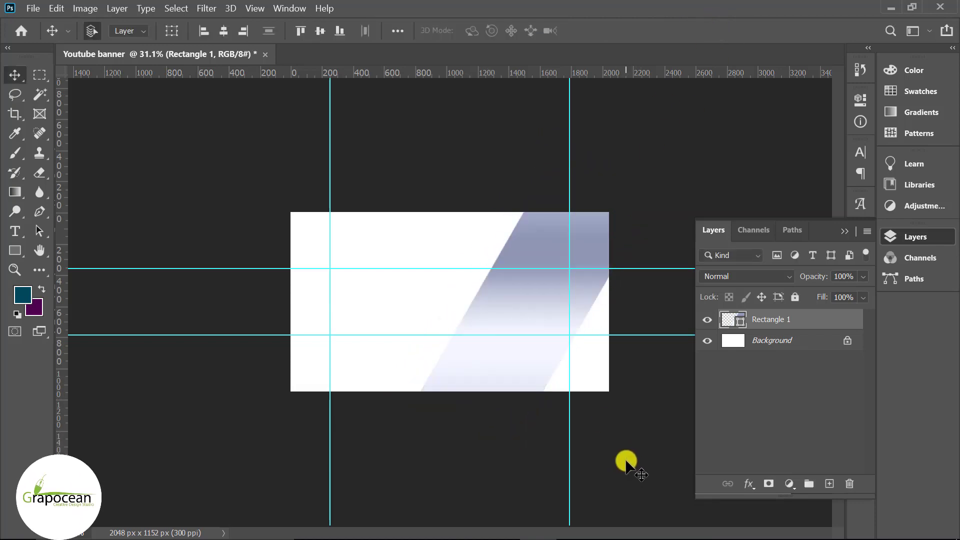
scroll(542, 347, up, 1)
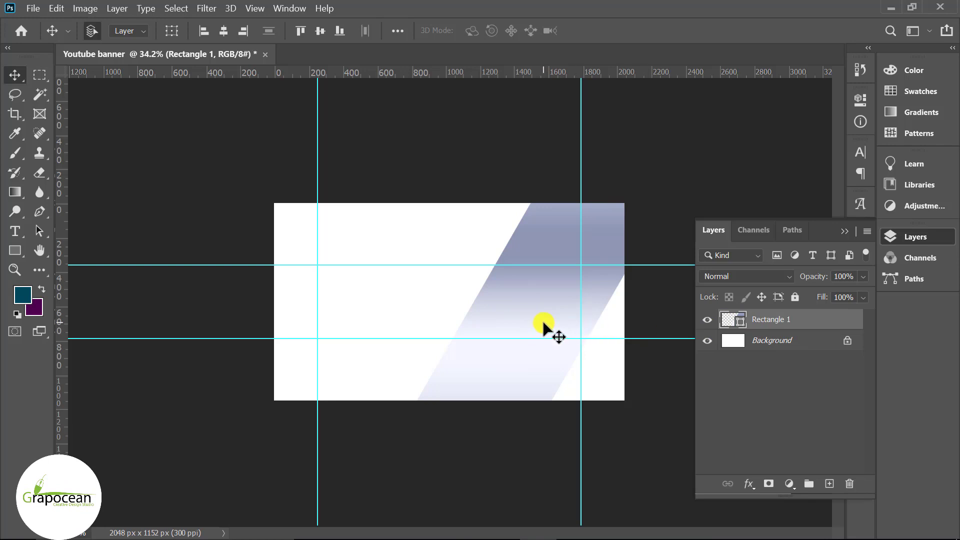
Duplicate the stripe to the left and reverse the copy's gradient.
mouse_move(546, 311)
mouse_down()
mouse_move(409, 296)
mouse_move(420, 295)
mouse_move(419, 314)
mouse_move(445, 326)
mouse_up()
click(536, 467)
double_click(731, 320)
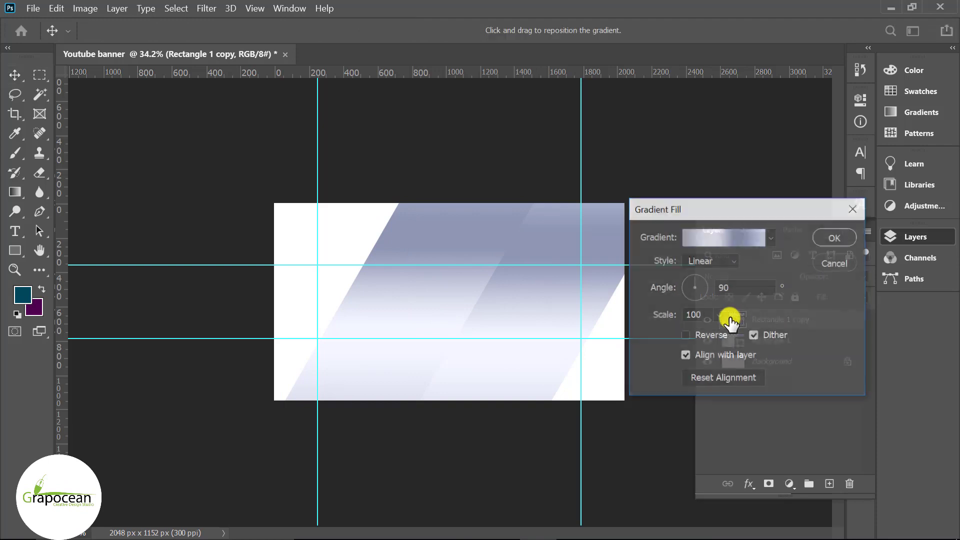
click(685, 336)
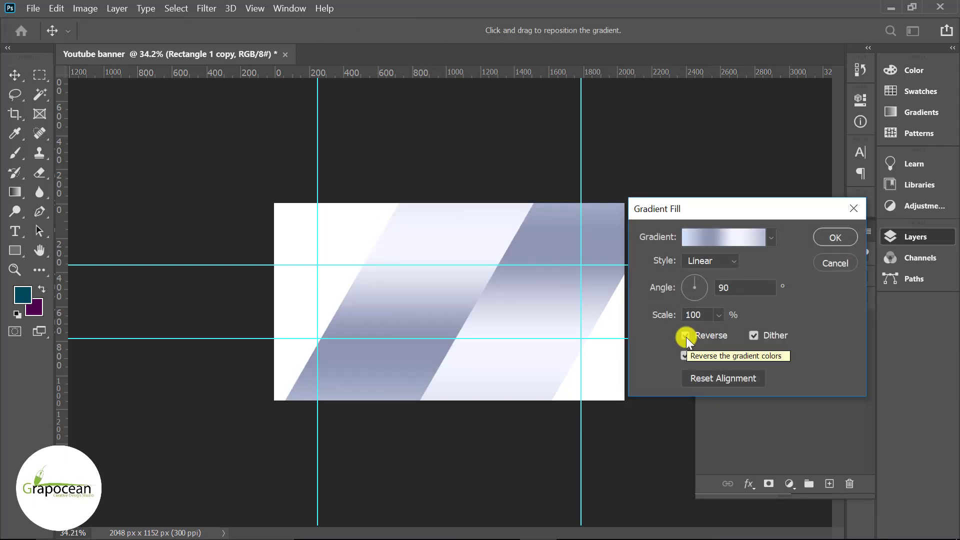
click(829, 238)
Lower Rectangle 1's opacity to 47%.
key(alt+bracketleft)
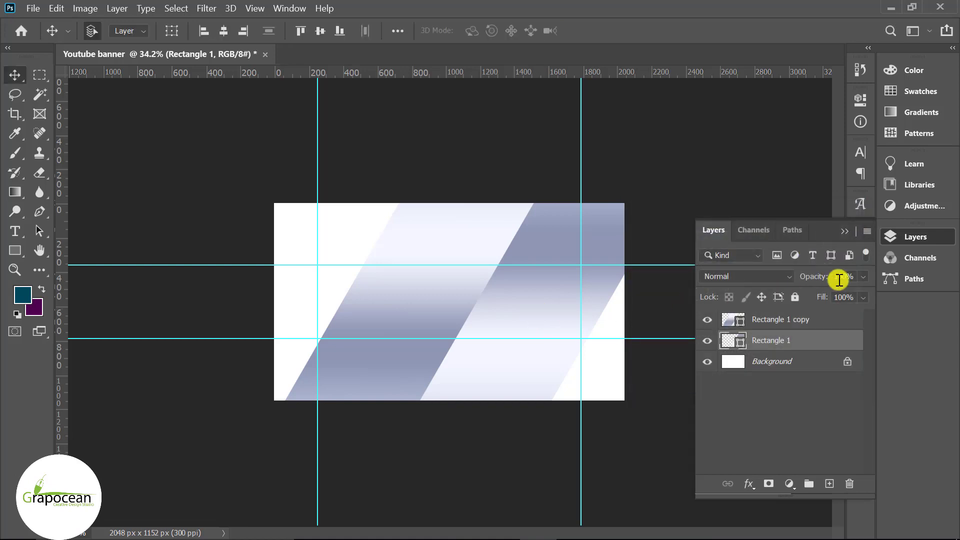
click(862, 277)
drag(824, 293, 828, 298)
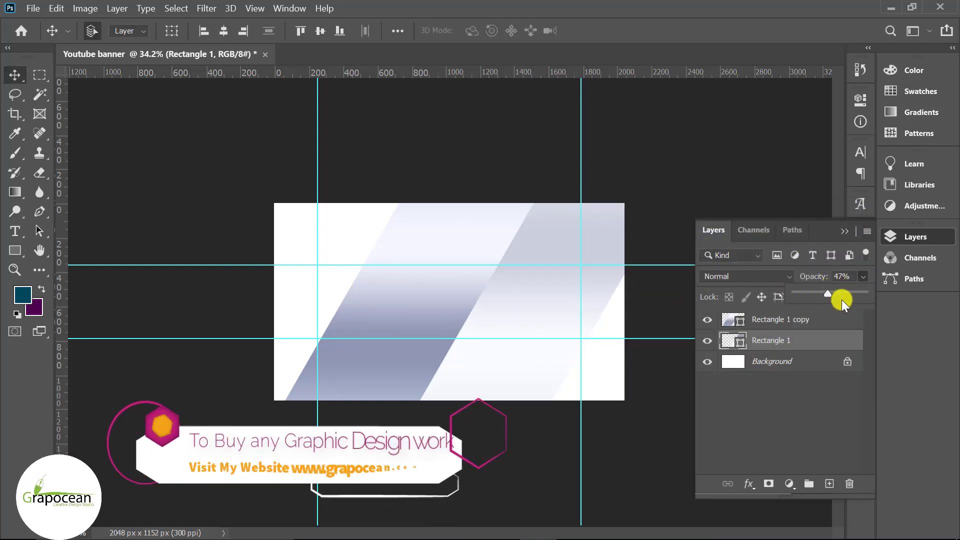
Fade Rectangle 1 to about 38% and Rectangle 1 copy to 26% opacity.
drag(828, 298, 820, 293)
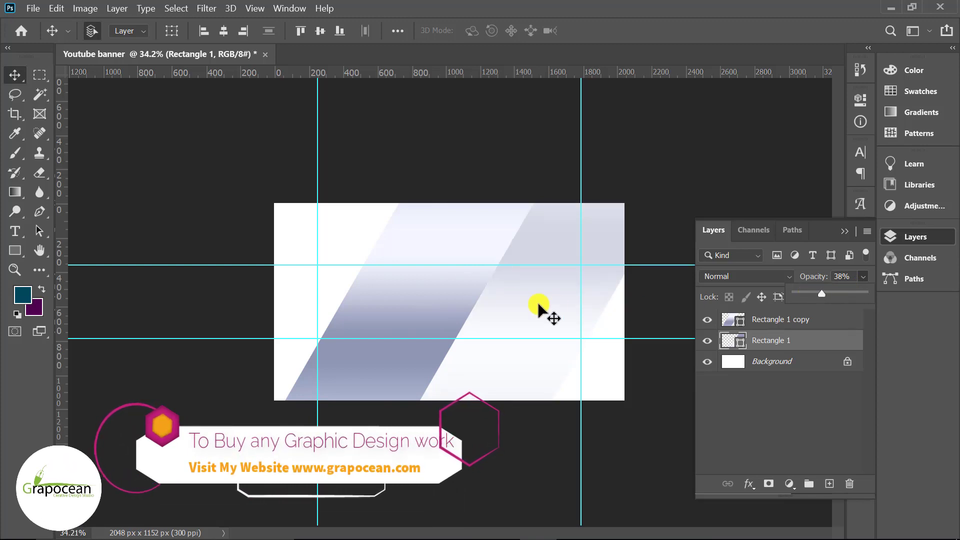
click(785, 319)
click(863, 276)
drag(834, 294, 811, 293)
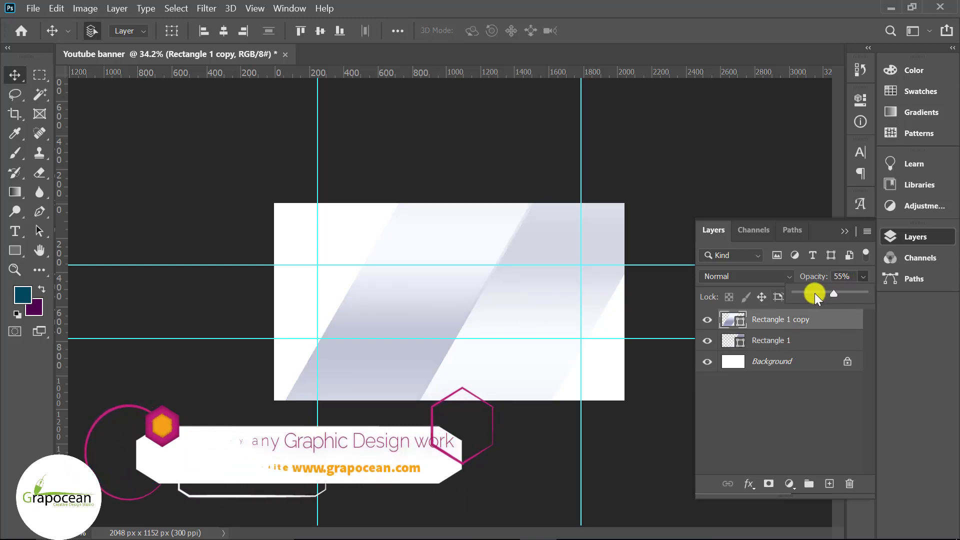
key(alt+bracketleft)
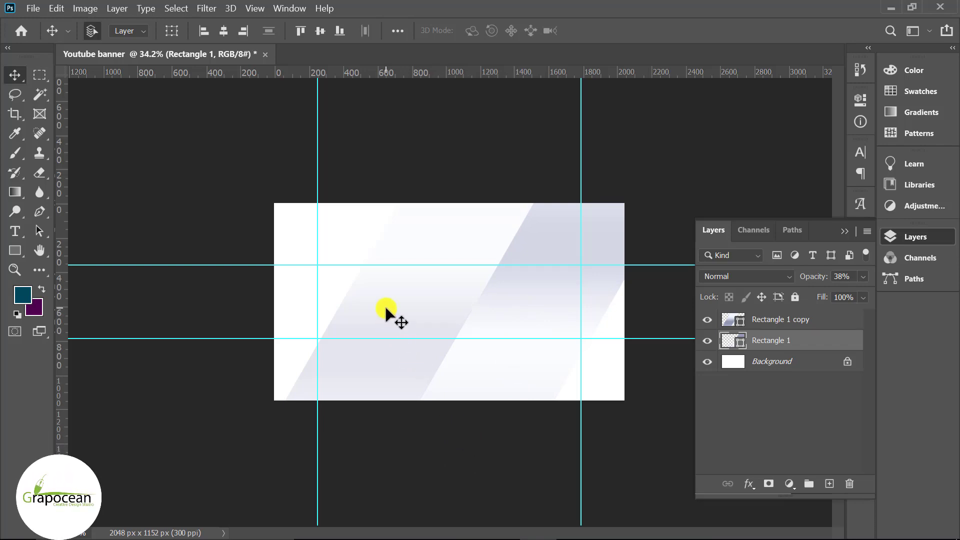
key(alt+bracketright)
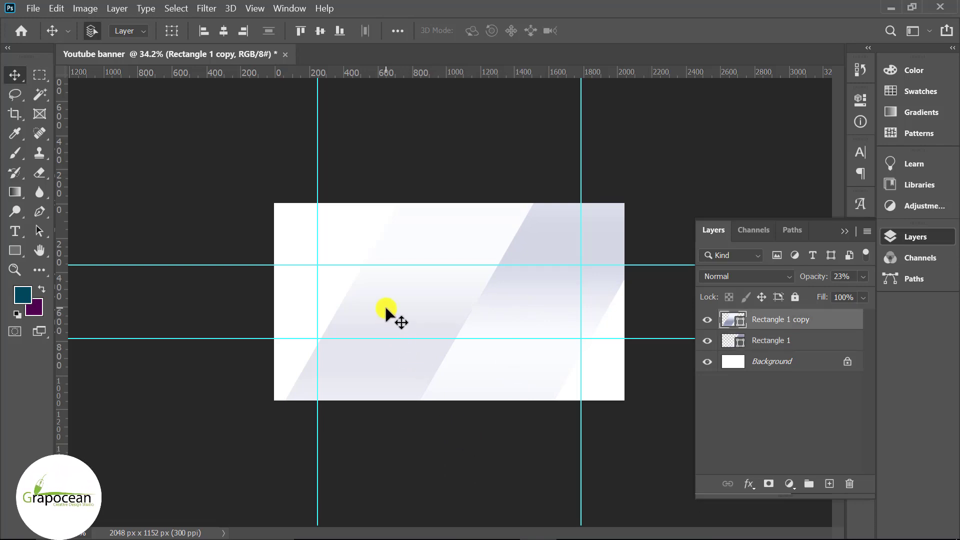
click(863, 276)
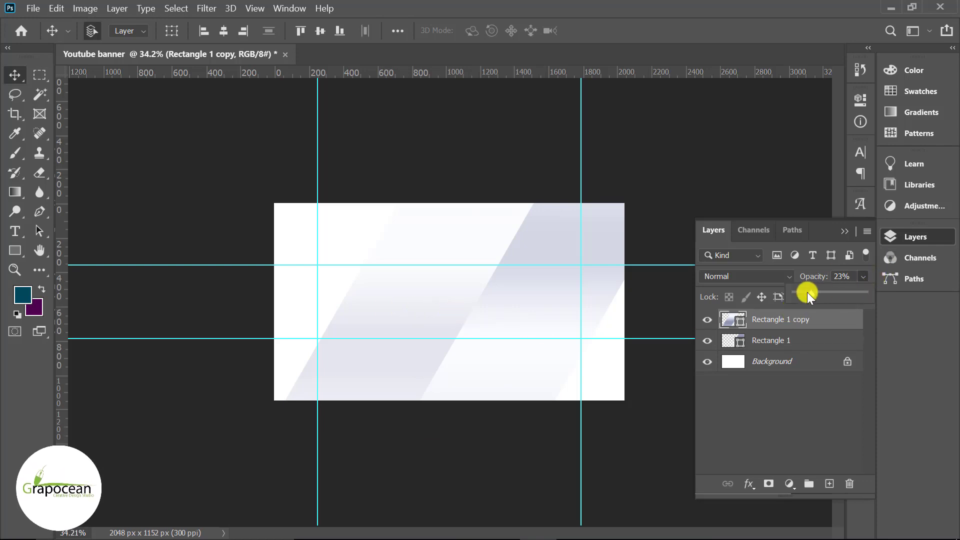
mouse_move(868, 294)
mouse_down()
mouse_move(897, 297)
mouse_move(645, 310)
mouse_up()
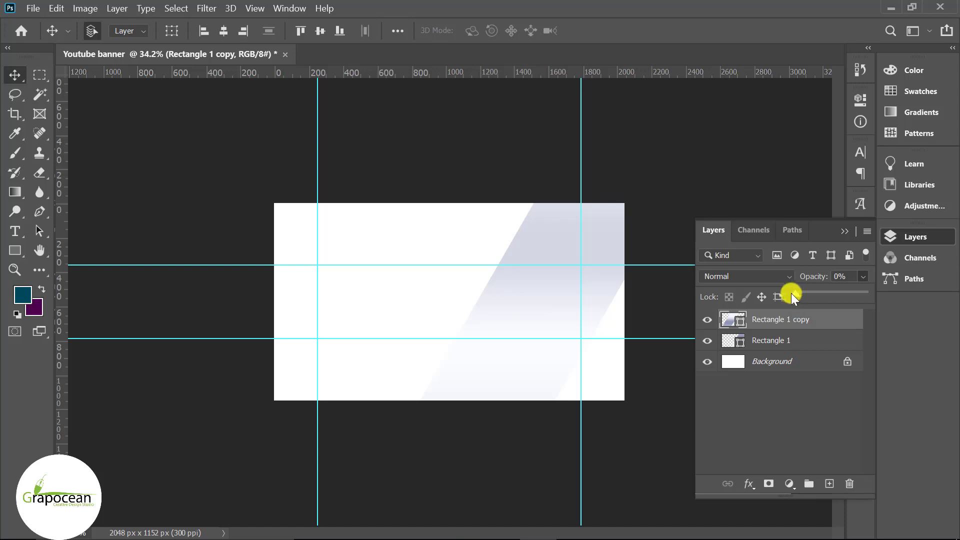
drag(805, 296, 813, 297)
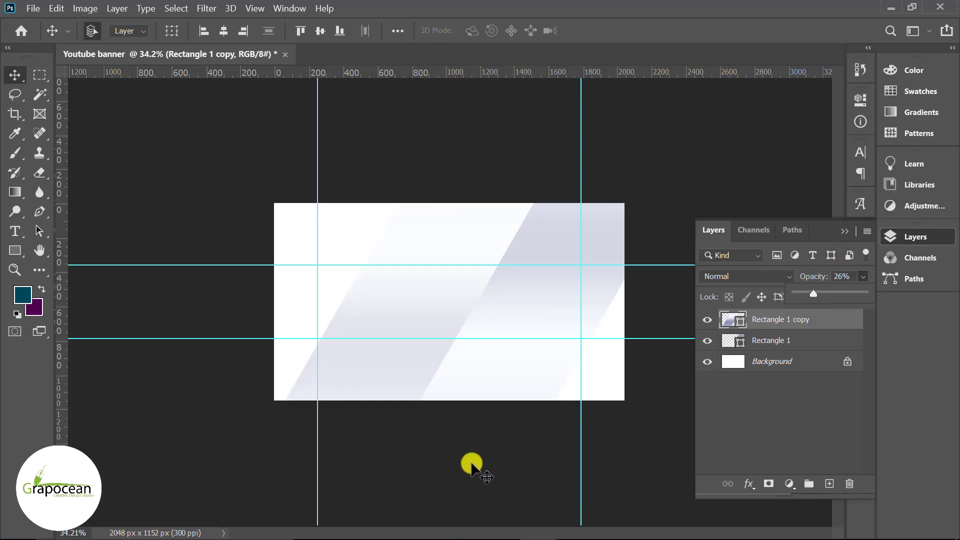
Move both stripe layers together 105 px to the left.
click(495, 375)
shift+click(422, 291)
drag(529, 310, 513, 312)
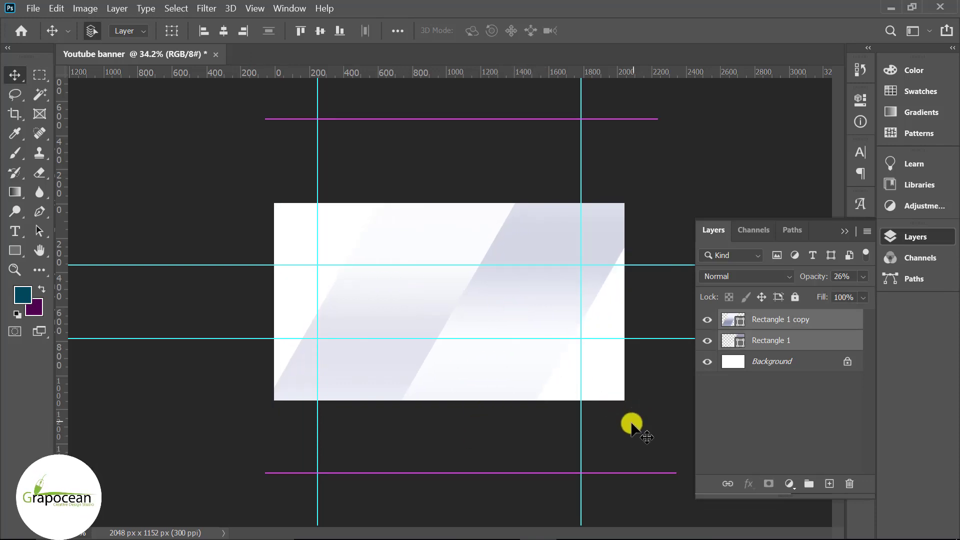
click(632, 425)
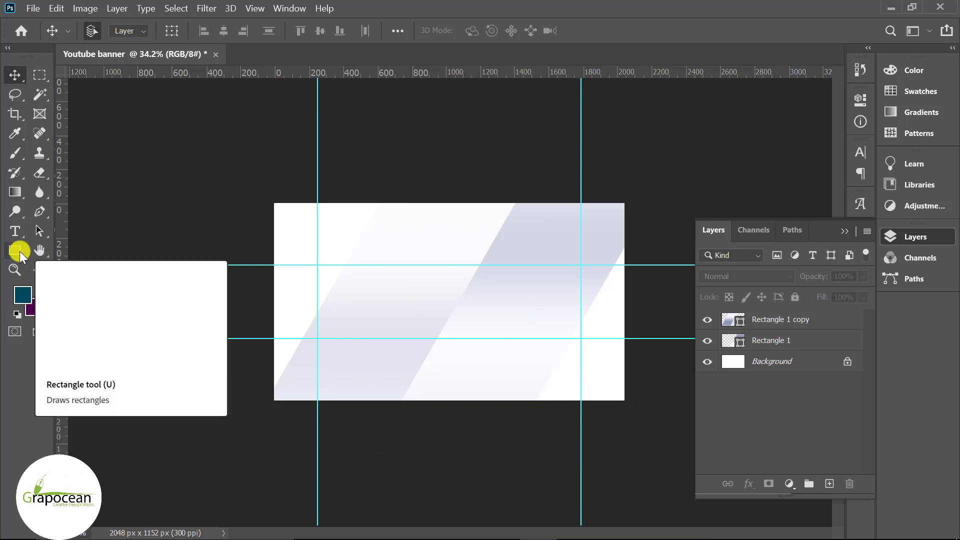
Load the Rectangle 1 copy outline as a selection, set foreground to black 000000, and lower brush opacity.
click(761, 313)
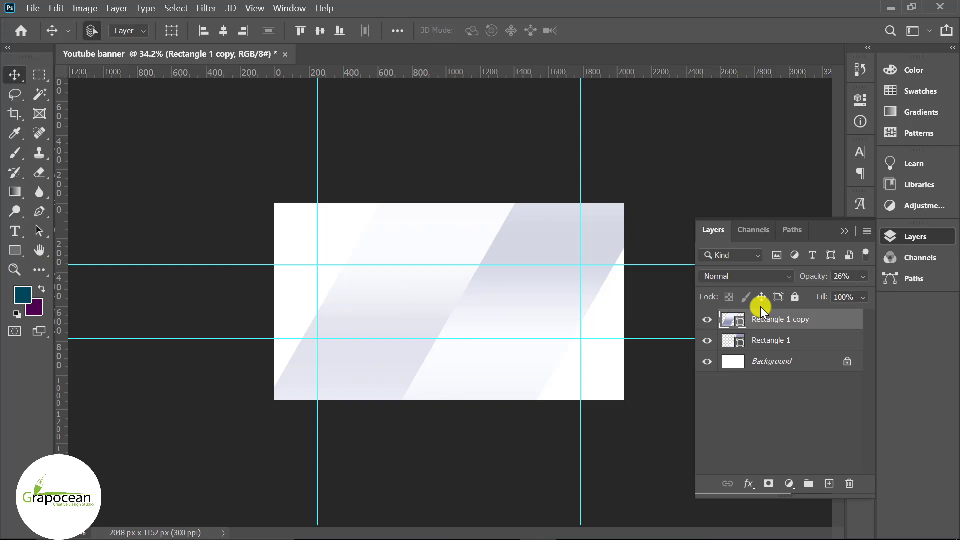
ctrl+click(725, 319)
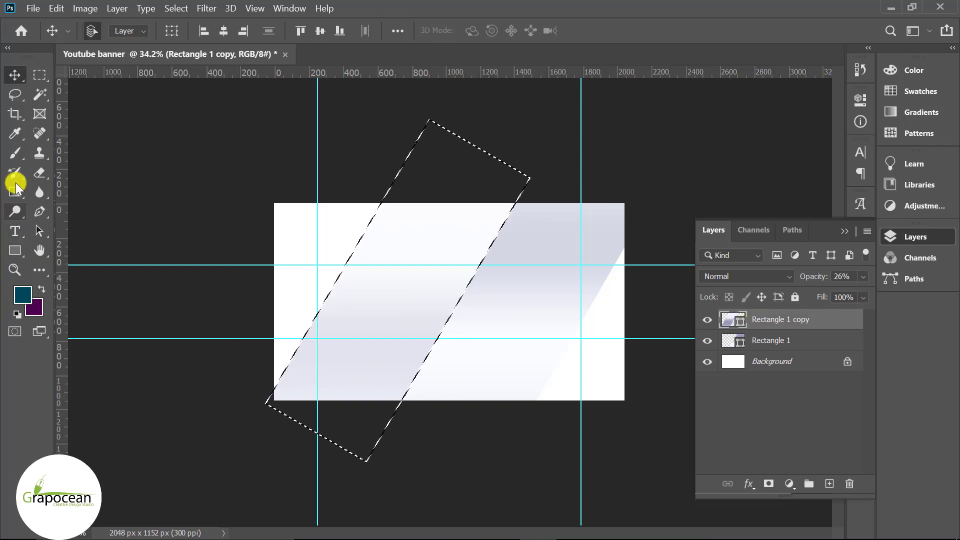
click(15, 152)
click(22, 295)
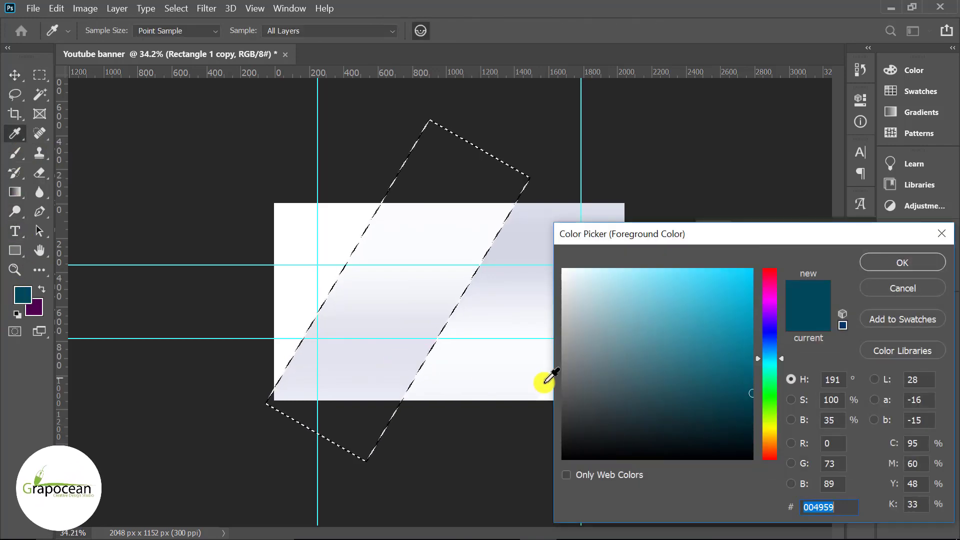
text(000000)
click(894, 266)
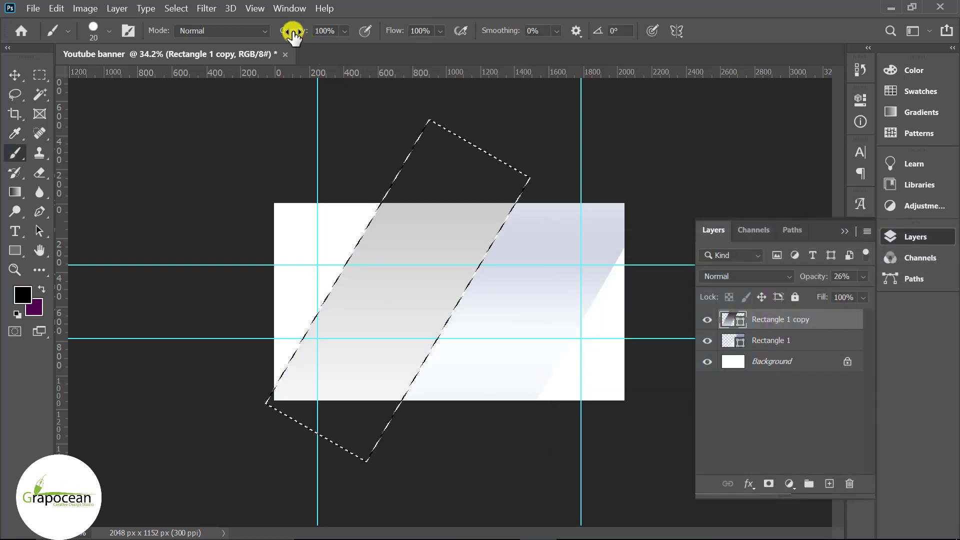
drag(292, 34, 279, 34)
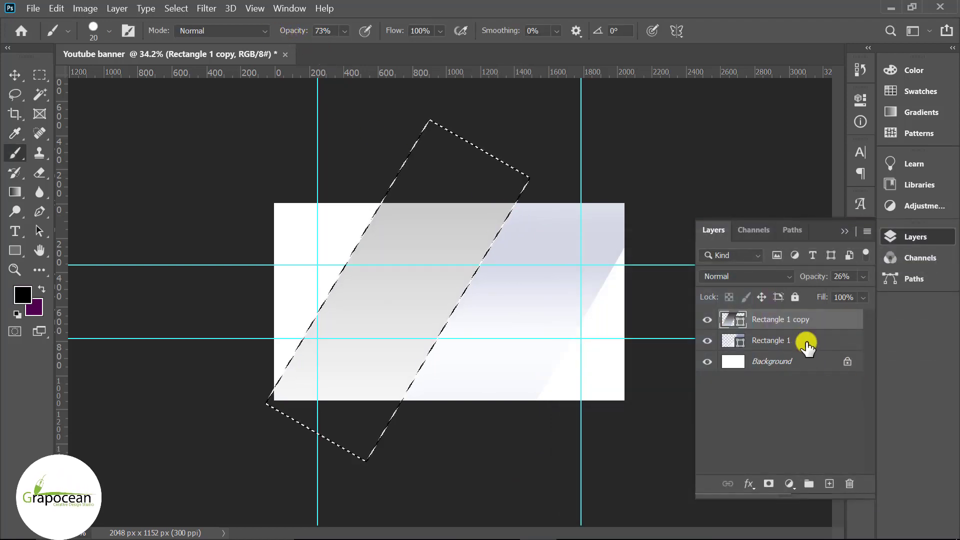
Add a new empty layer above Rectangle 1 copy.
click(14, 75)
click(133, 197)
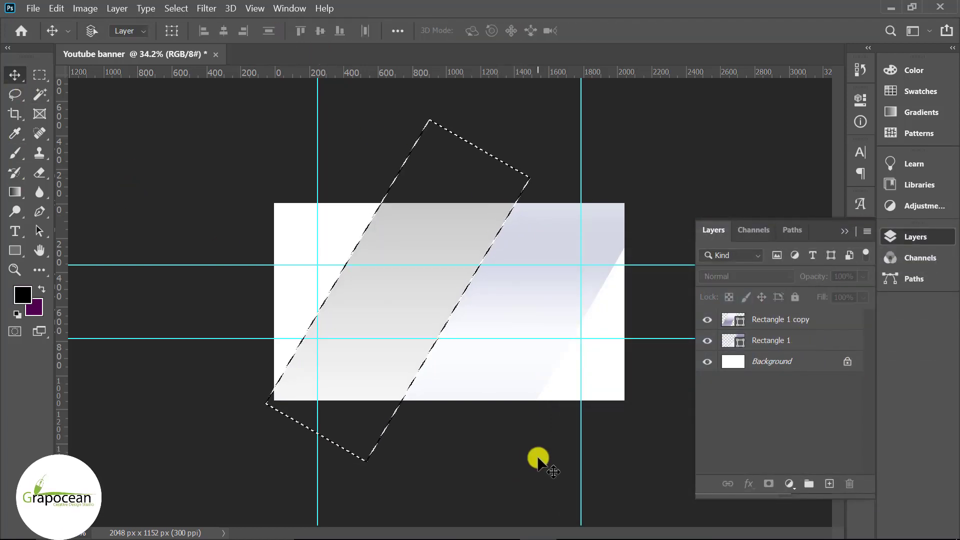
click(810, 319)
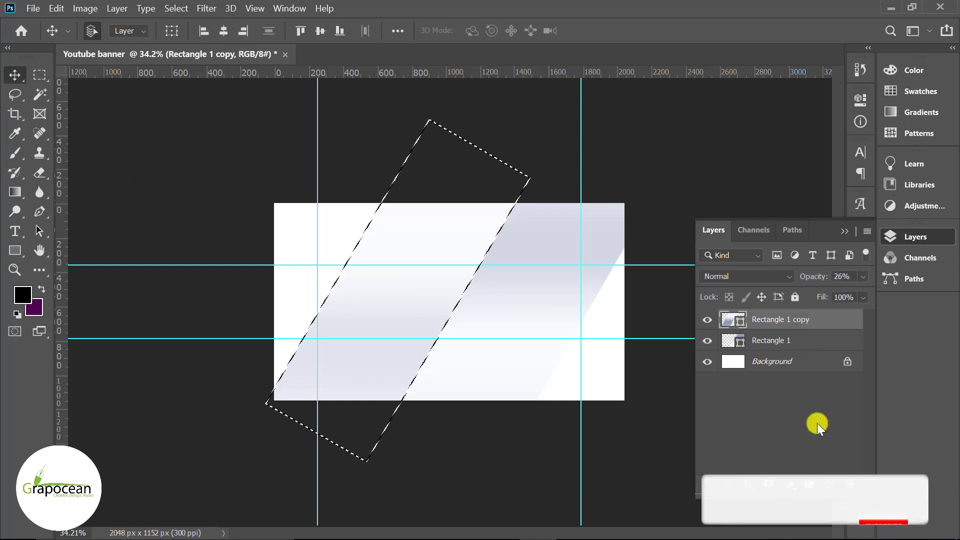
click(829, 483)
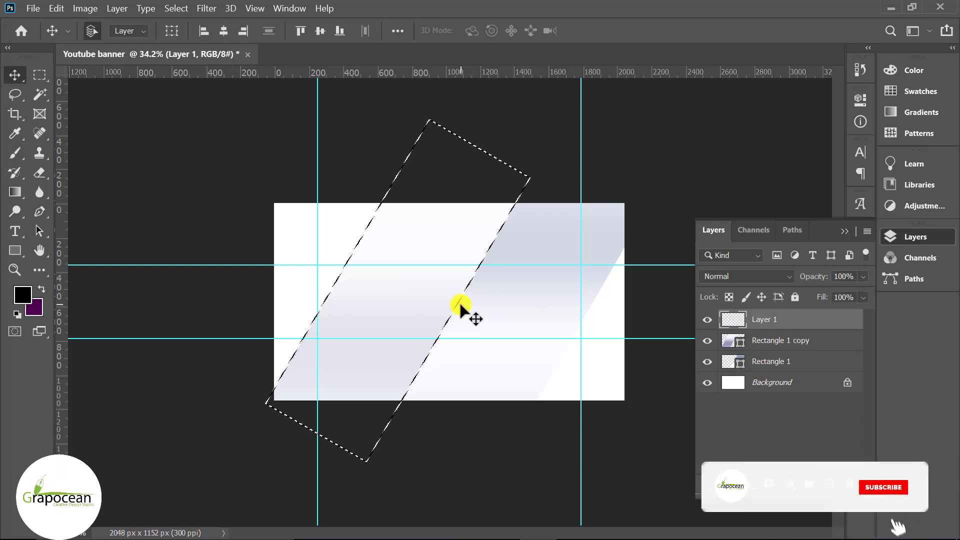
Make the brush large and soft, then paint a black shadow along the stripe's selected edge.
click(14, 156)
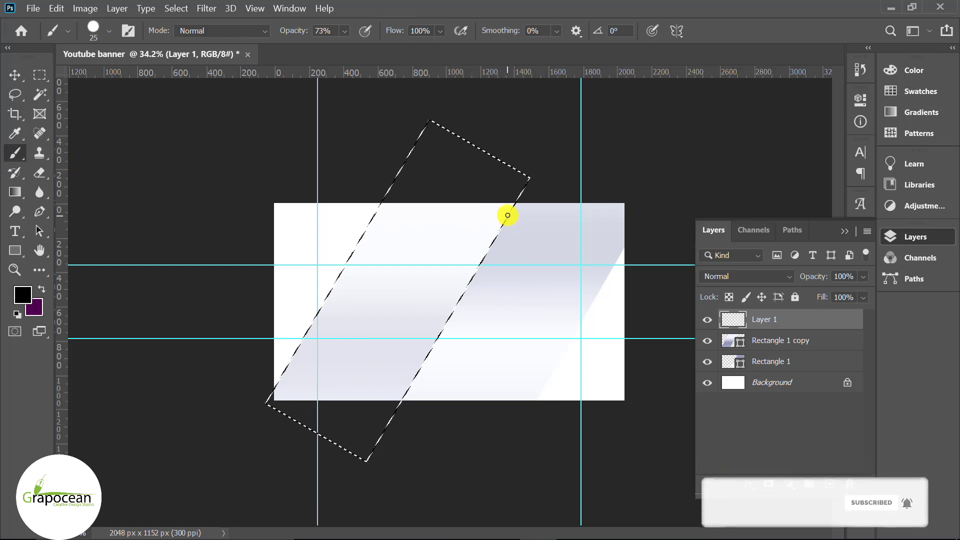
key(bracketright)
key(bracketright)
key(bracketright)
key(bracketright)
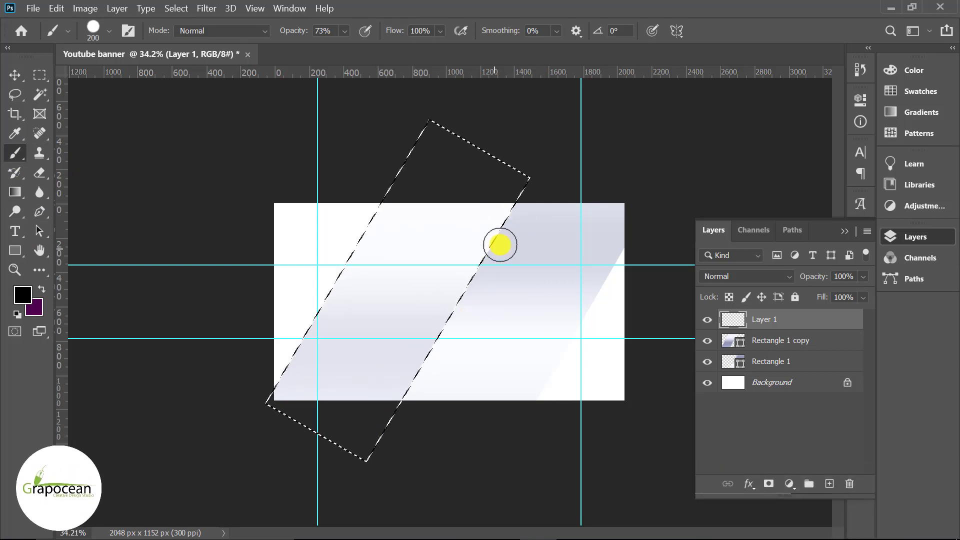
alt+right_click(511, 232)
drag(385, 6, 521, 313)
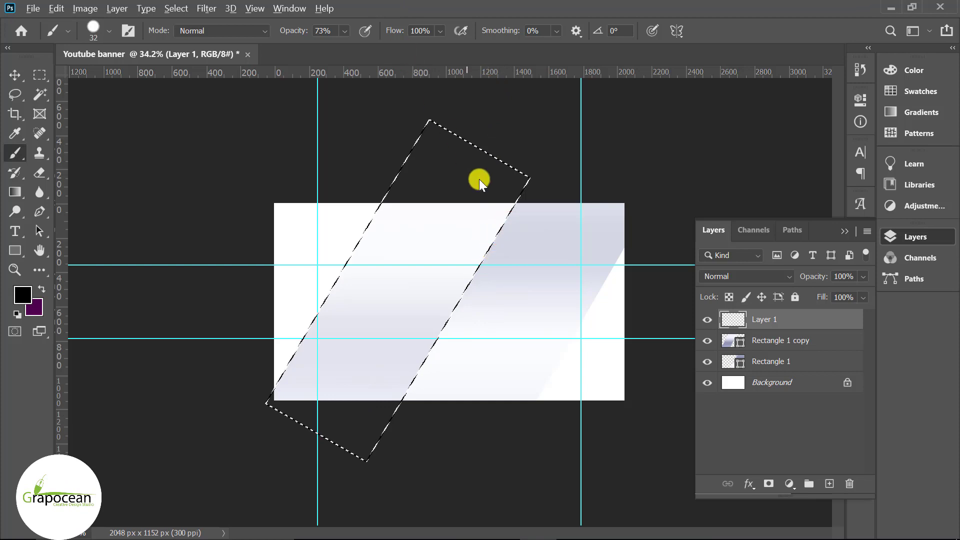
alt+right_click(528, 308)
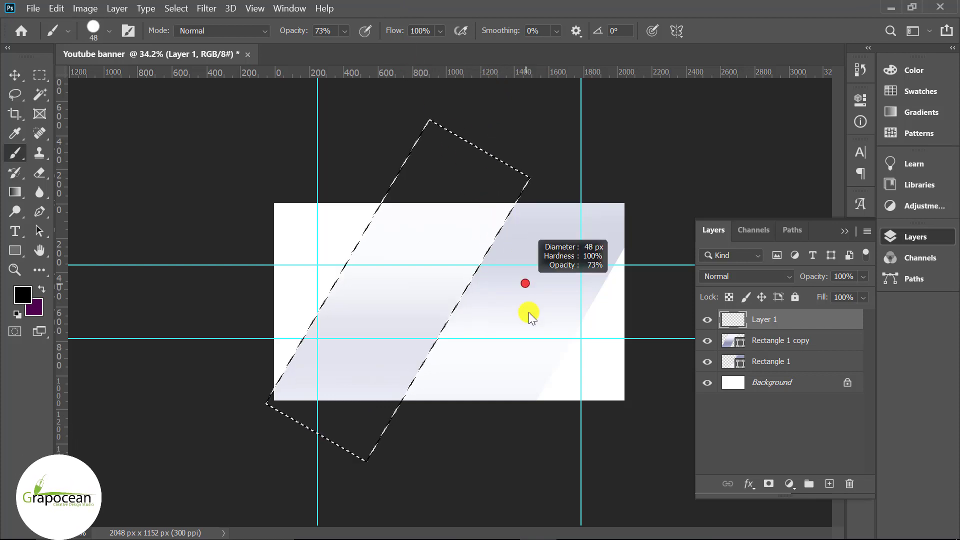
mouse_move(587, 260)
mouse_down()
mouse_move(533, 76)
mouse_move(505, 75)
mouse_up()
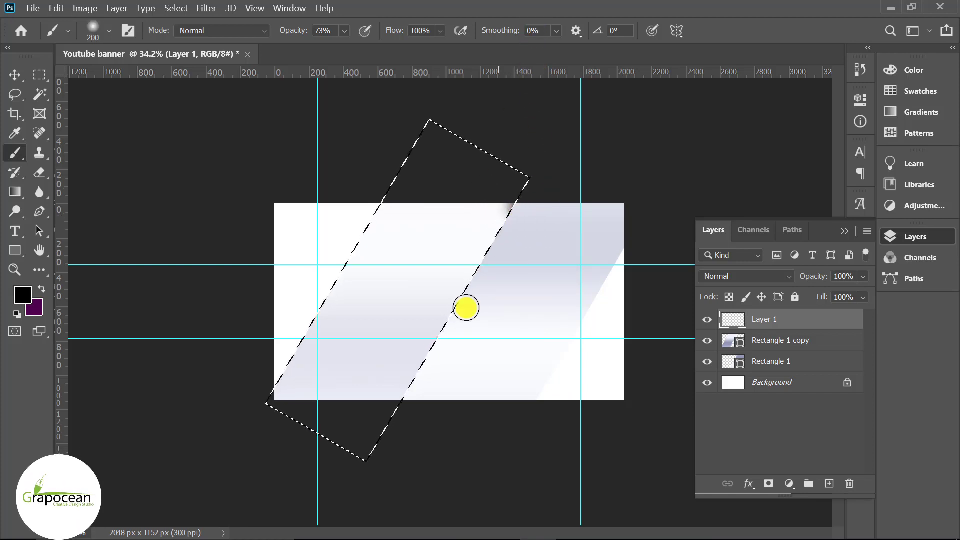
drag(466, 308, 403, 414)
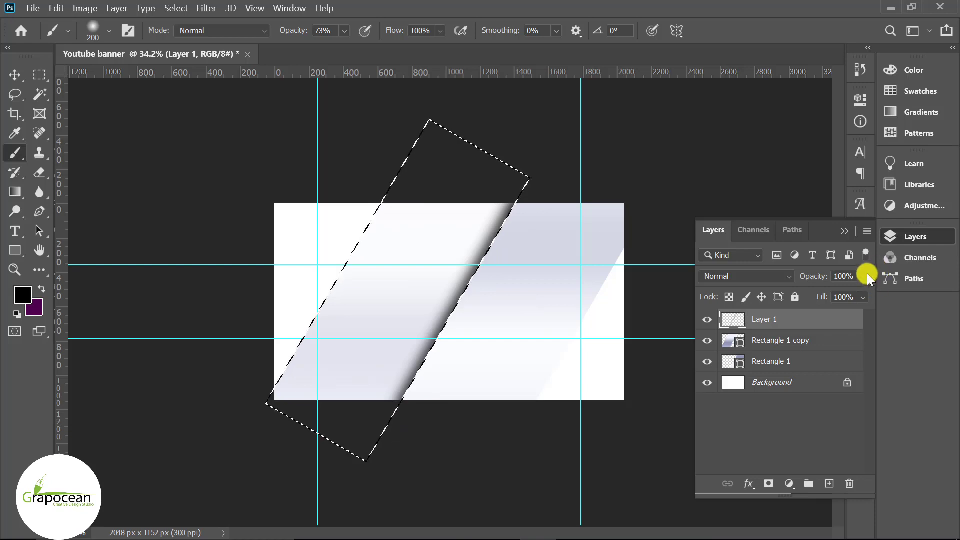
Set the shadow layer to 24% opacity and clear the selection.
drag(829, 293, 811, 295)
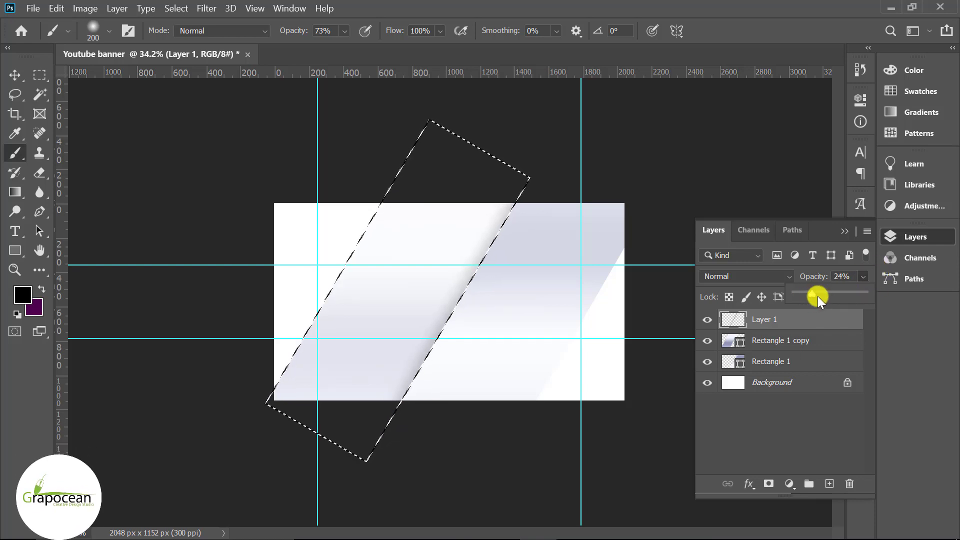
click(39, 75)
click(144, 242)
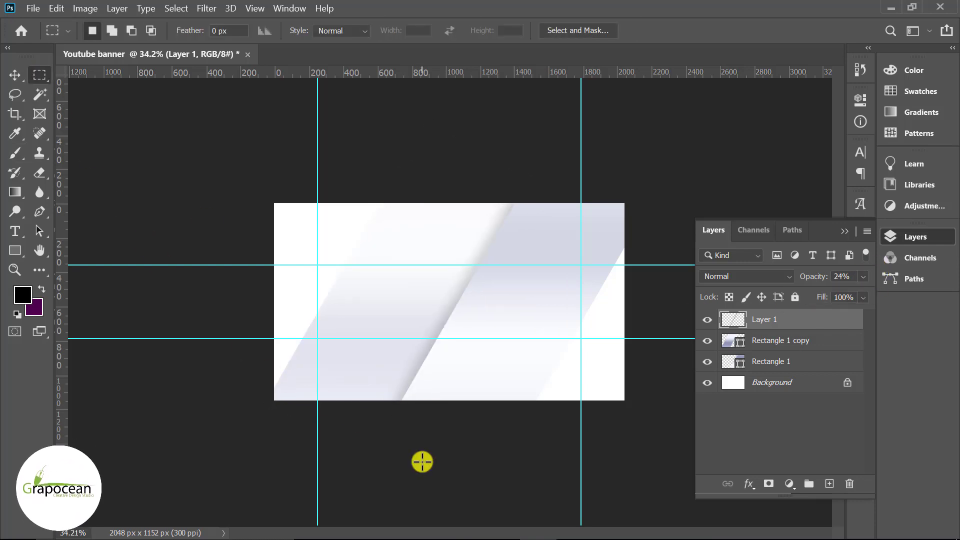
Raise the Rectangle 1 copy stripe to 100% opacity.
key(v)
click(375, 315)
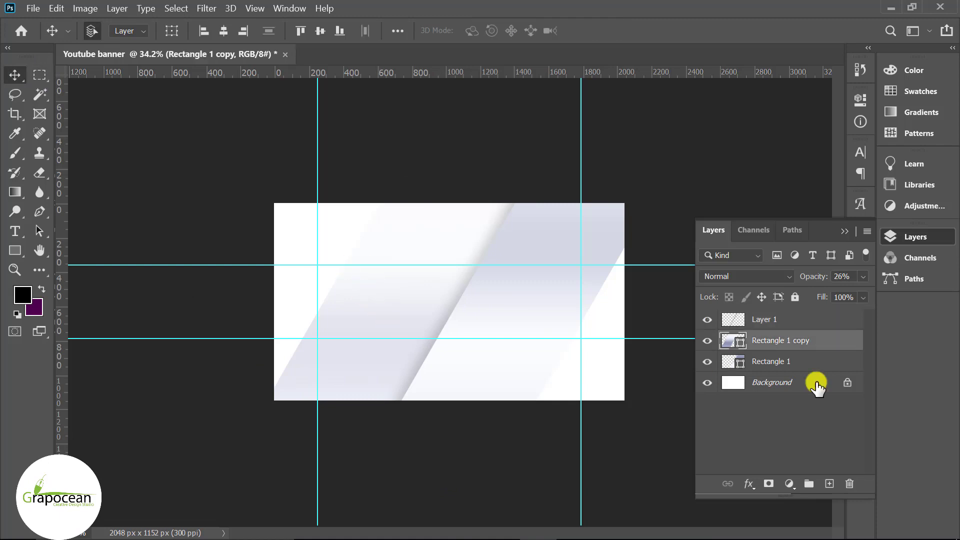
double_click(728, 343)
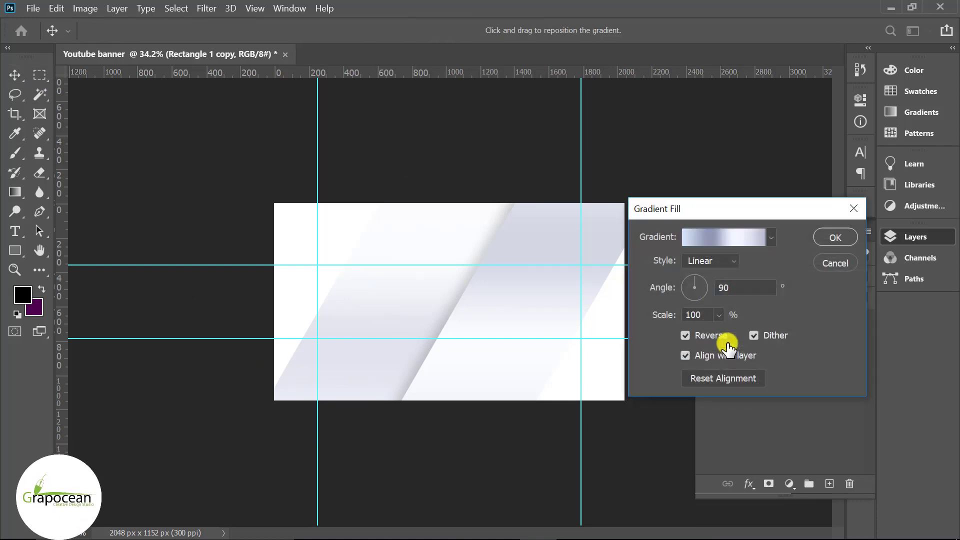
click(844, 242)
click(863, 276)
drag(817, 294, 886, 299)
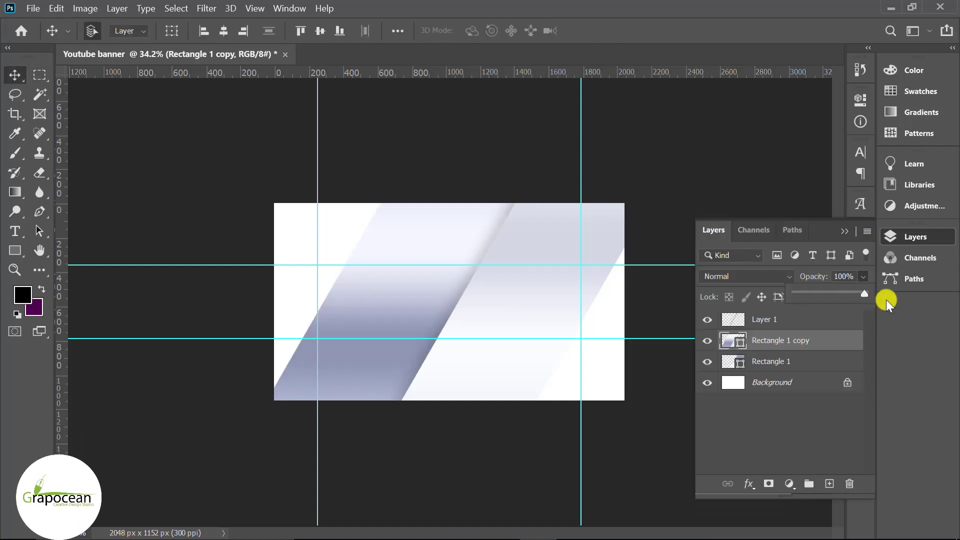
click(764, 319)
click(33, 9)
Open the woman-with-headphones photo and drag it into the banner document.
click(40, 34)
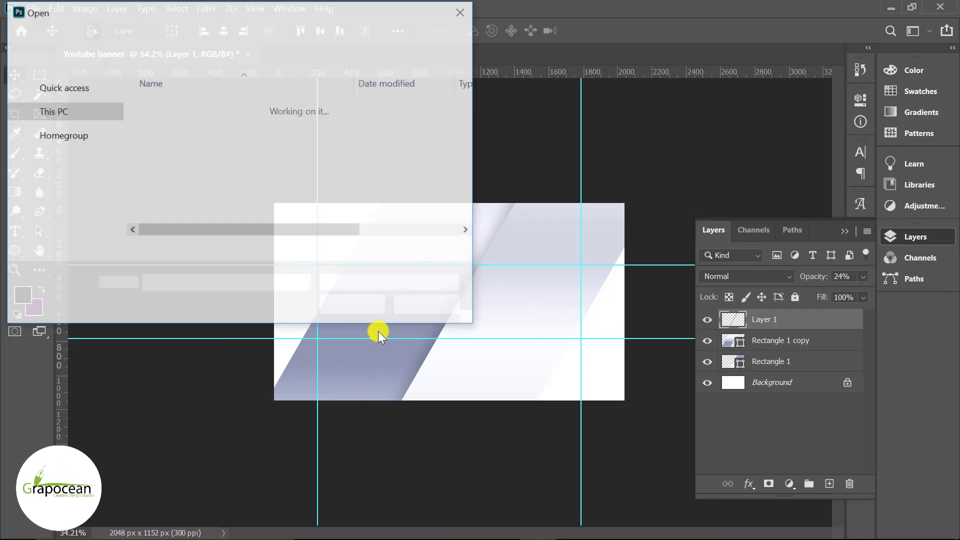
click(368, 303)
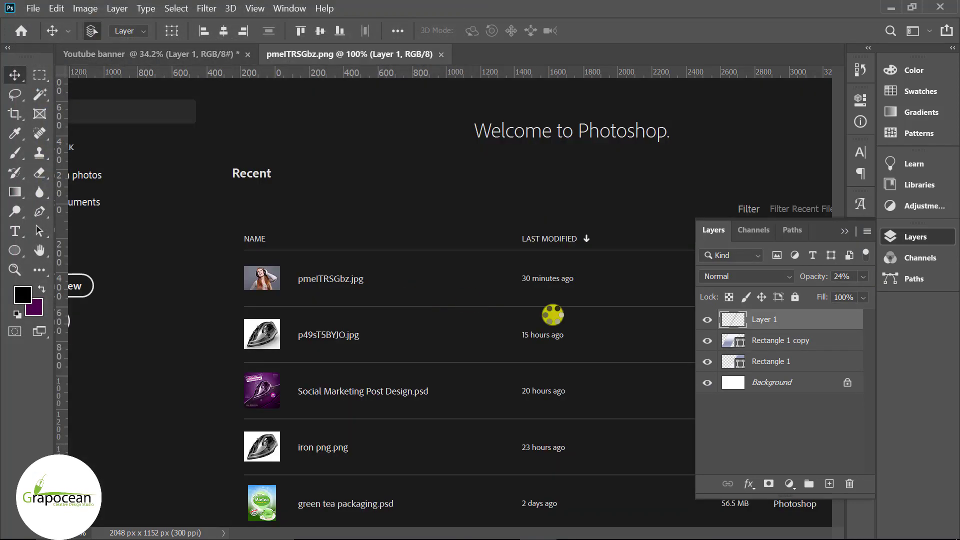
drag(371, 187, 448, 311)
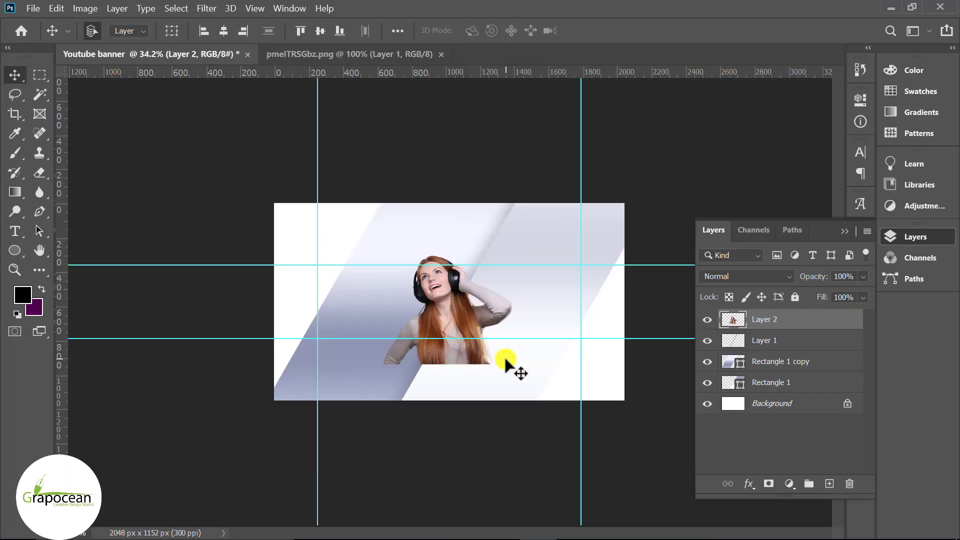
Scale the woman photo down to about 61% and centre it on the banner.
key(ctrl+t)
drag(505, 360, 449, 311)
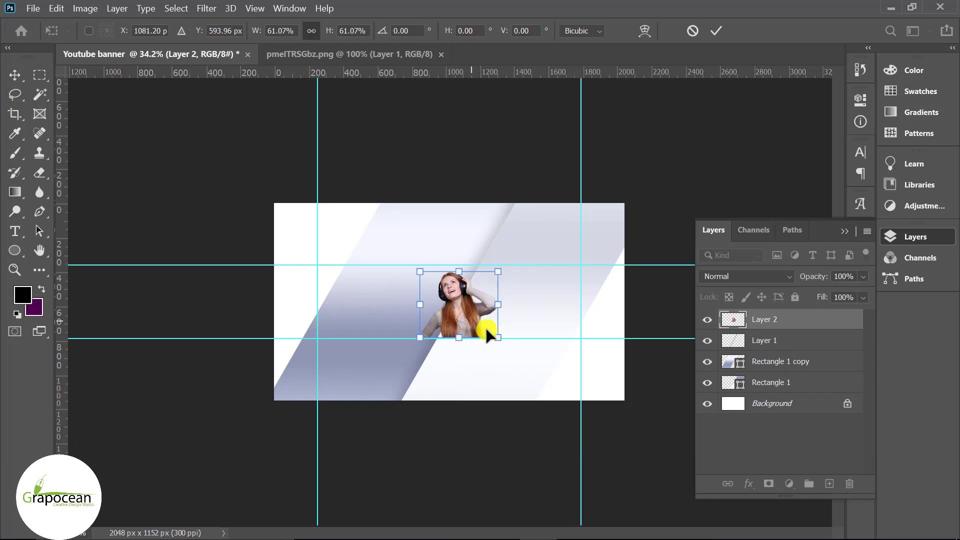
drag(498, 338, 495, 335)
click(716, 31)
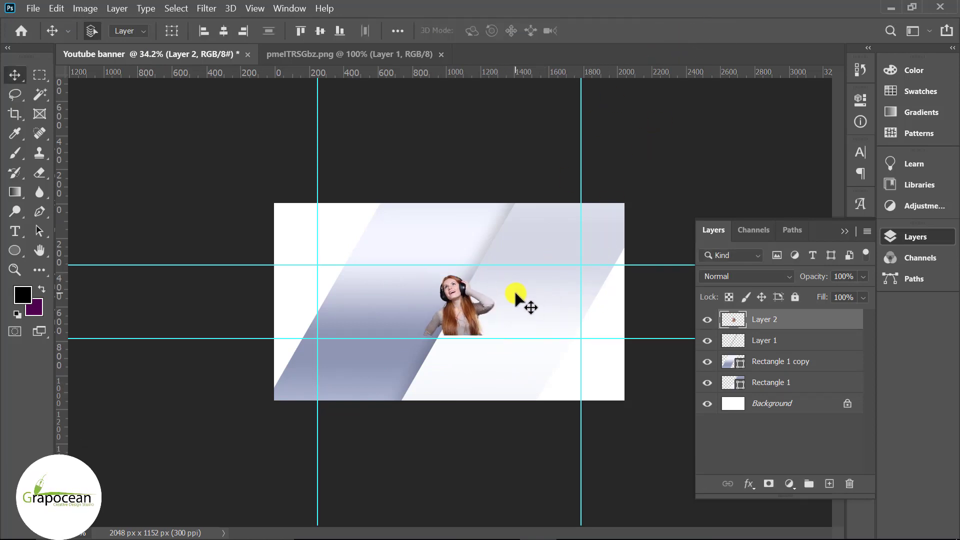
scroll(502, 292, up, 3)
right_click(14, 251)
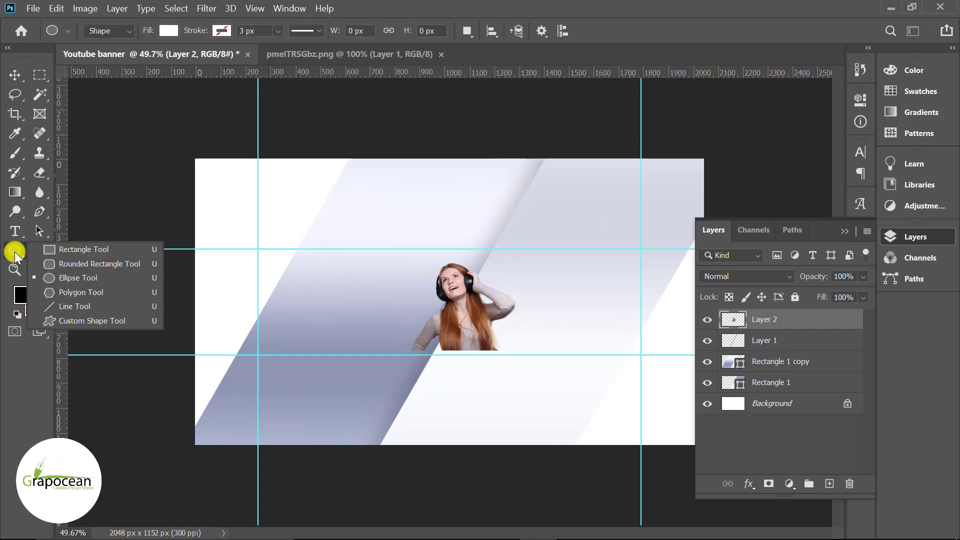
Draw a white 363 px circle (Ellipse 1) beneath Layer 2, centred behind the woman.
click(78, 275)
drag(408, 266, 522, 354)
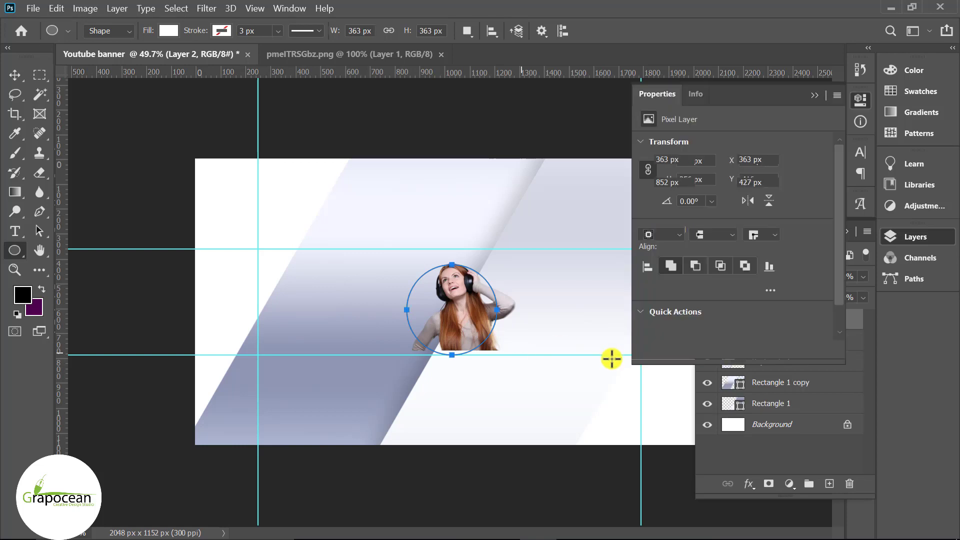
click(822, 89)
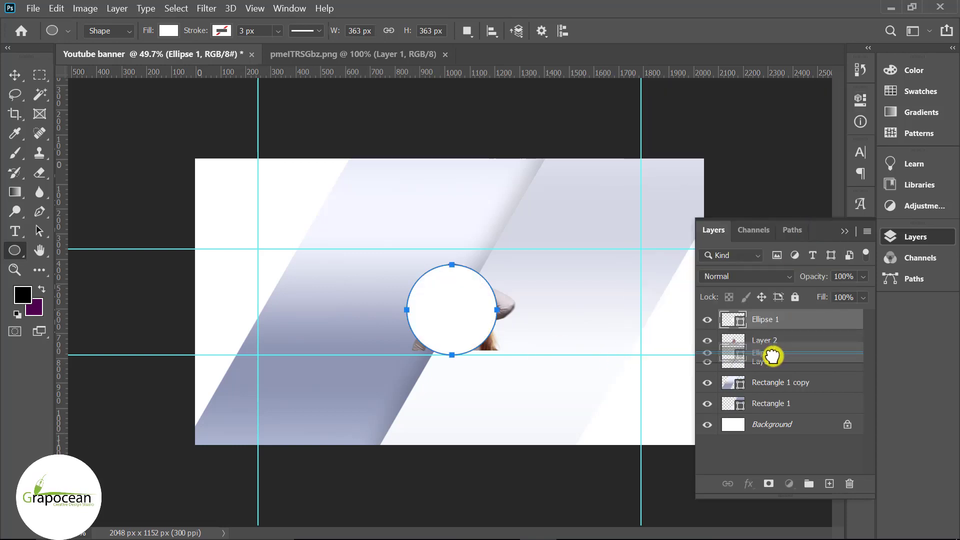
drag(780, 327, 775, 352)
click(14, 75)
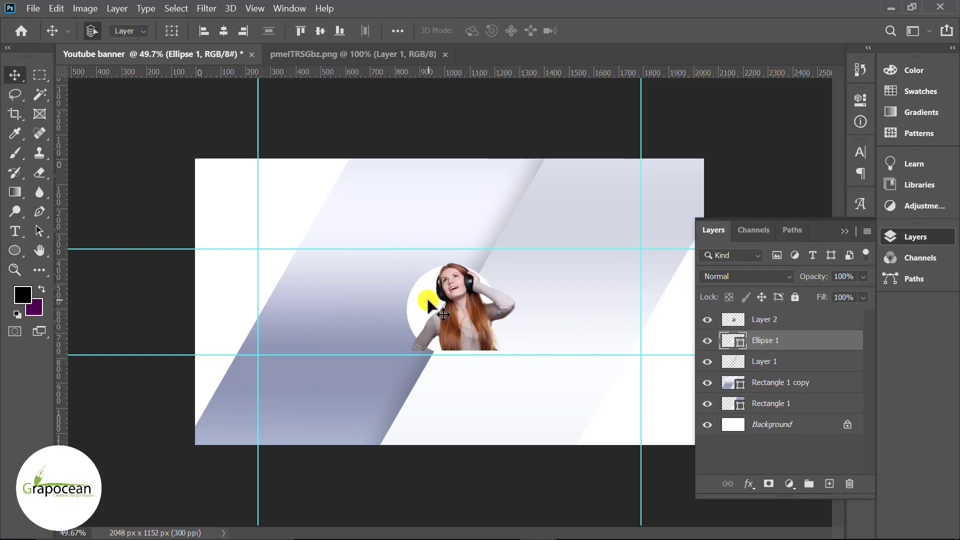
drag(426, 296, 428, 298)
scroll(427, 298, up, 2)
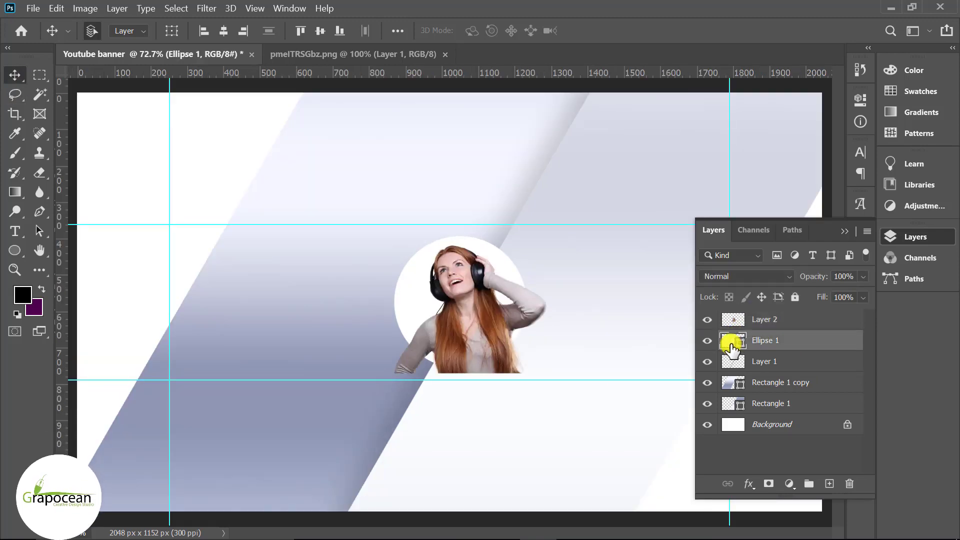
Mask Layer 2 to Ellipse 1's circle, then paint white to restore her raised arm.
click(758, 319)
click(769, 485)
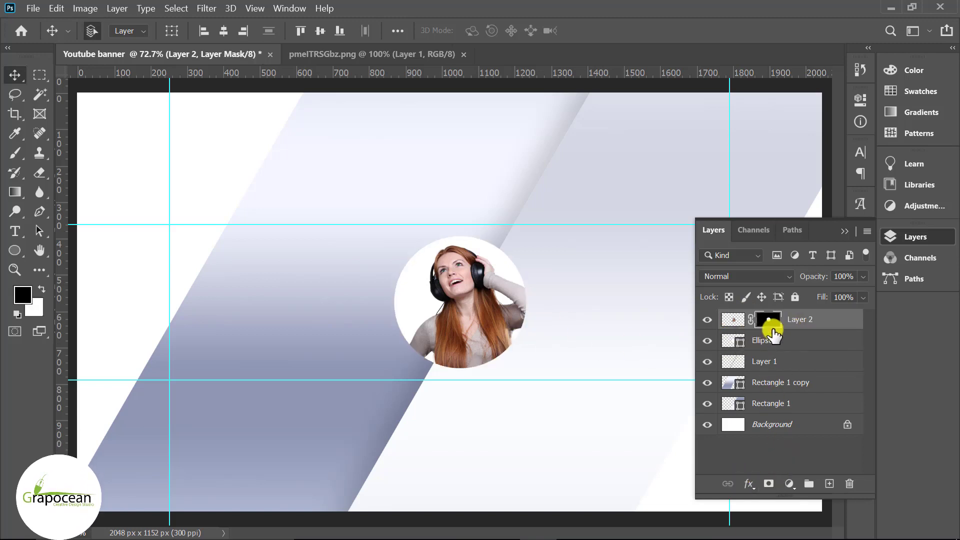
key(x)
click(15, 153)
click(70, 150)
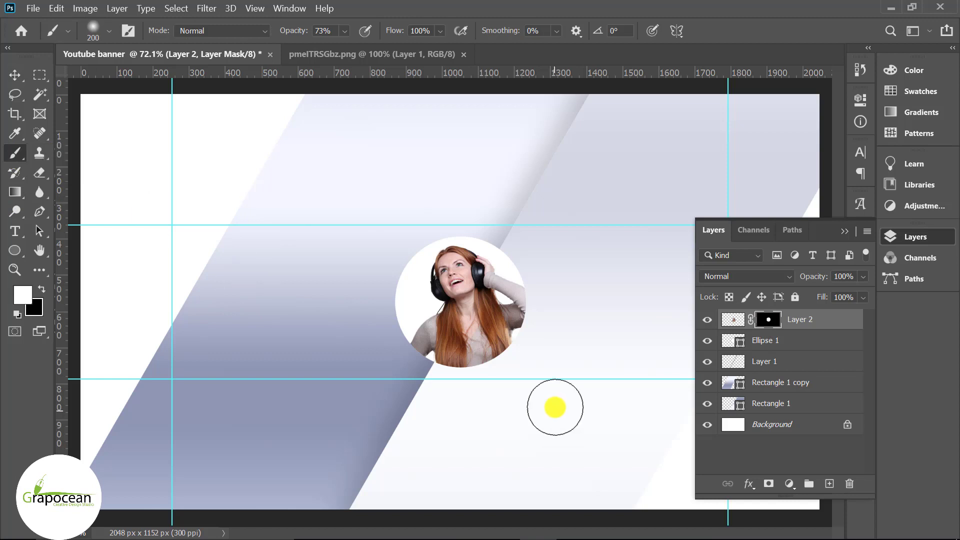
drag(548, 330, 543, 305)
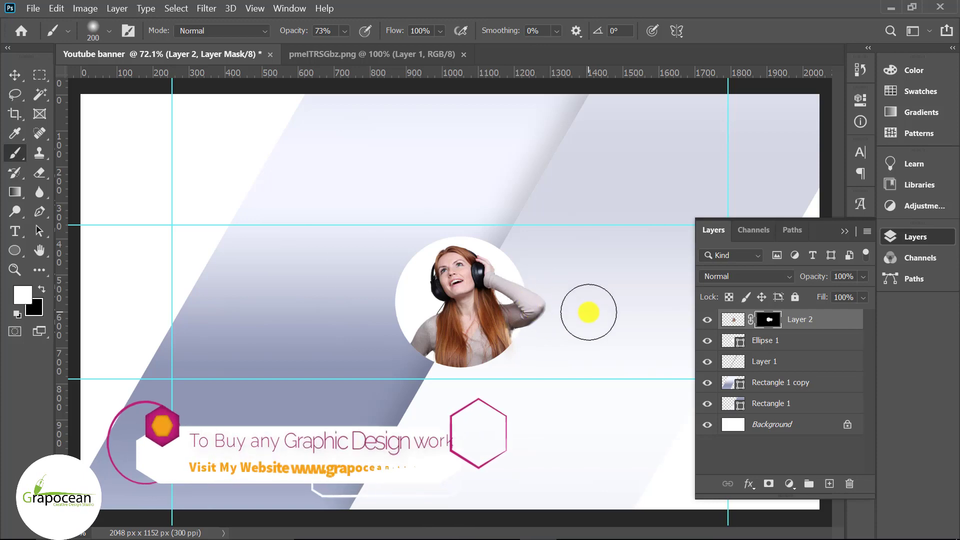
click(15, 75)
click(422, 300)
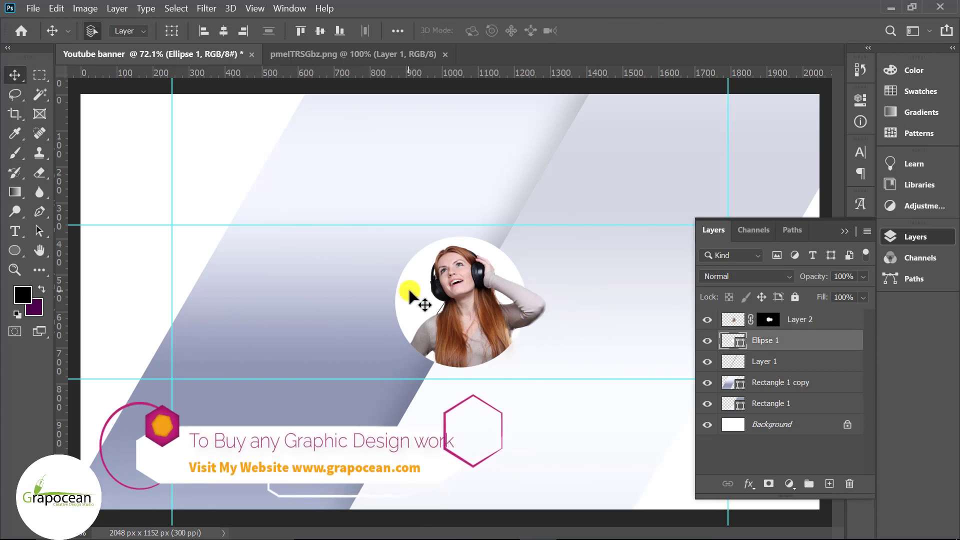
Open Ellipse 1's Drop Shadow layer style and trial different opacity and size values.
right_click(805, 340)
click(688, 26)
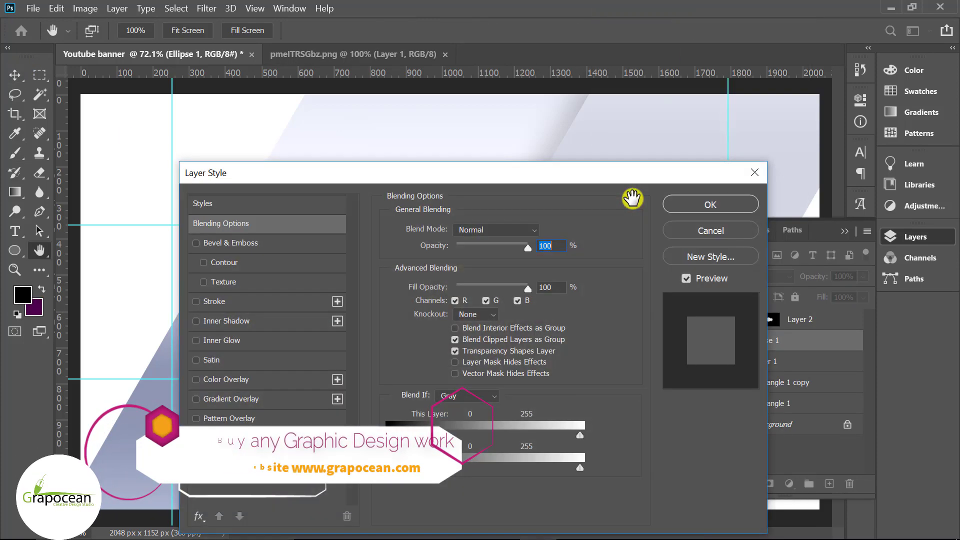
drag(502, 165, 797, 138)
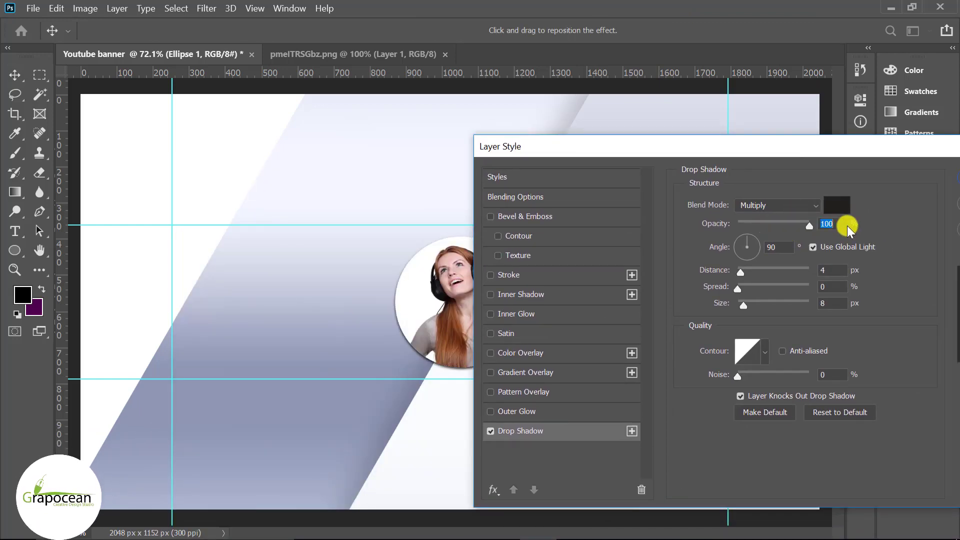
drag(809, 226, 795, 226)
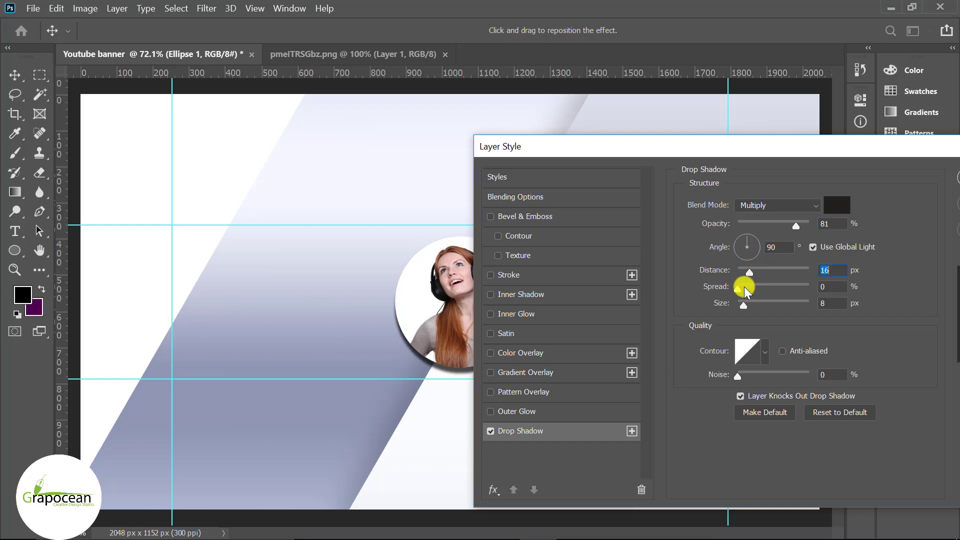
drag(745, 307, 757, 312)
mouse_move(793, 226)
mouse_down()
mouse_move(769, 223)
mouse_move(775, 228)
mouse_up()
mouse_move(755, 306)
mouse_down()
mouse_move(740, 306)
mouse_move(749, 309)
mouse_up()
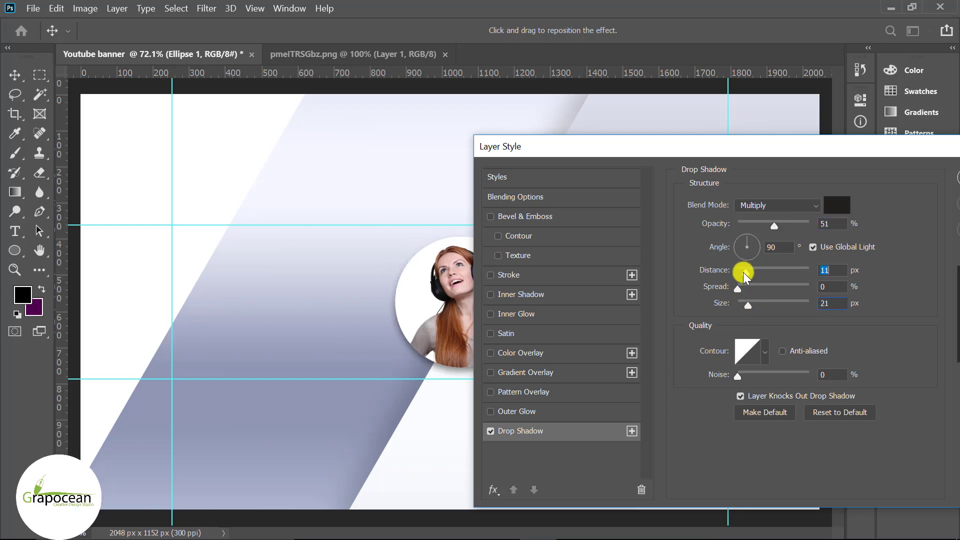
drag(776, 226, 788, 226)
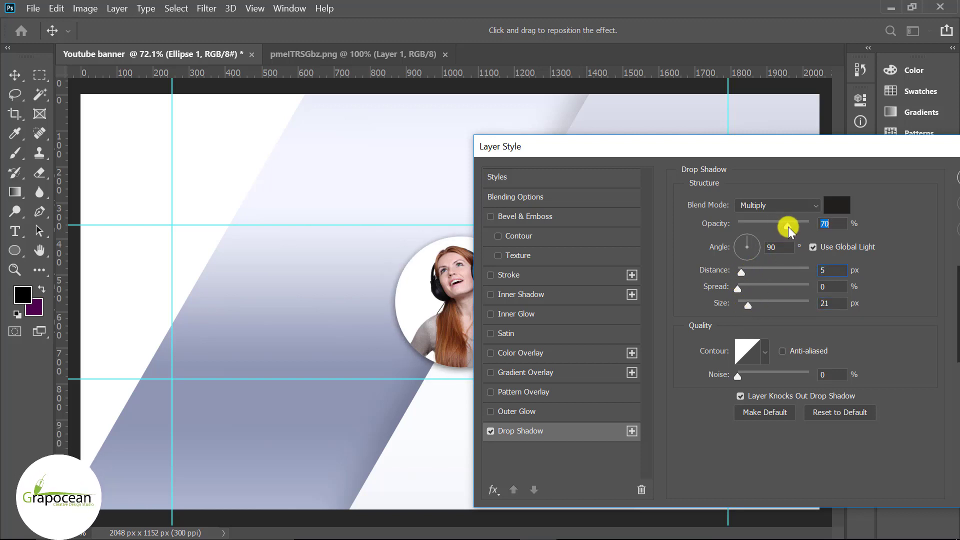
Settle the drop shadow at 70% opacity, 0 px distance and 27 px size, and apply it.
mouse_move(764, 145)
mouse_down()
mouse_move(955, 252)
mouse_move(860, 271)
mouse_up()
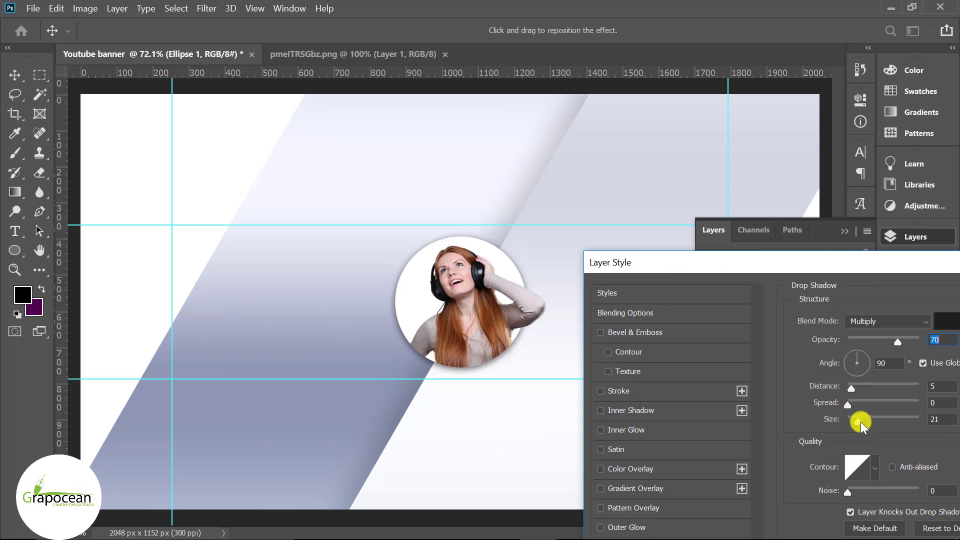
mouse_move(860, 422)
mouse_down()
mouse_move(848, 421)
mouse_move(856, 421)
mouse_up()
drag(851, 386, 845, 387)
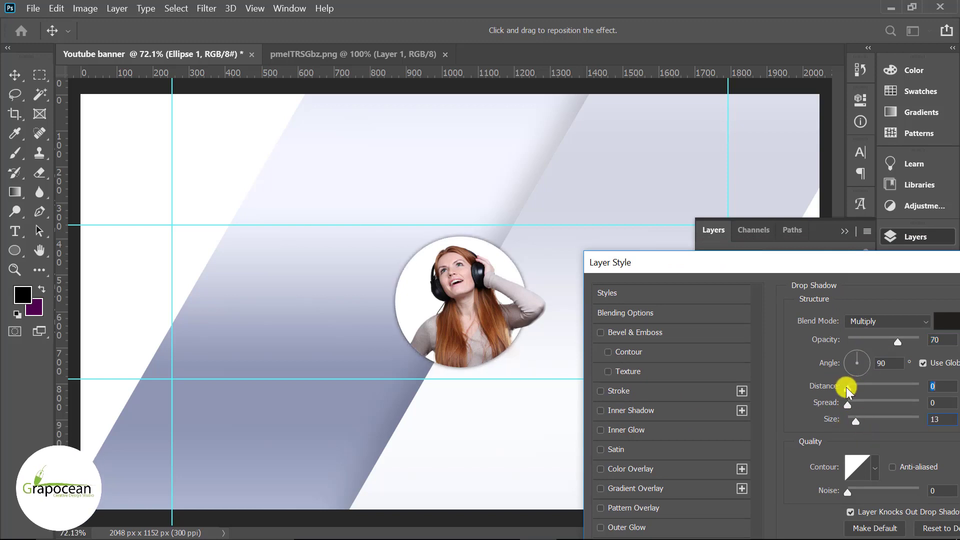
drag(880, 340, 898, 342)
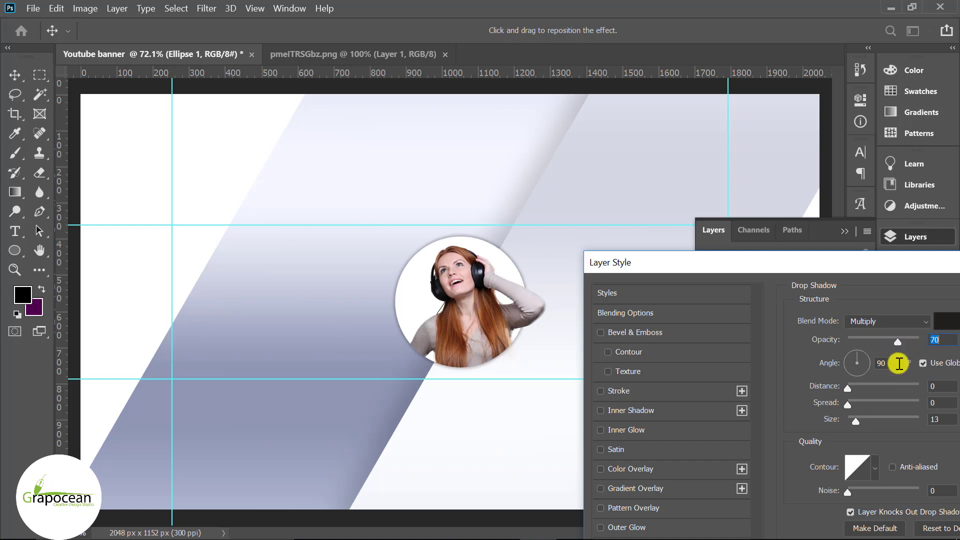
drag(855, 421, 860, 422)
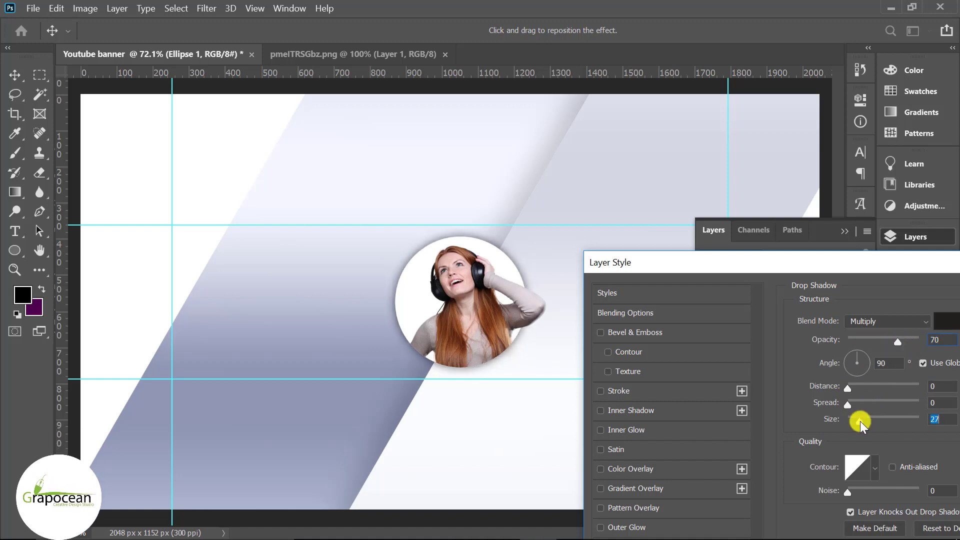
drag(826, 261, 546, 289)
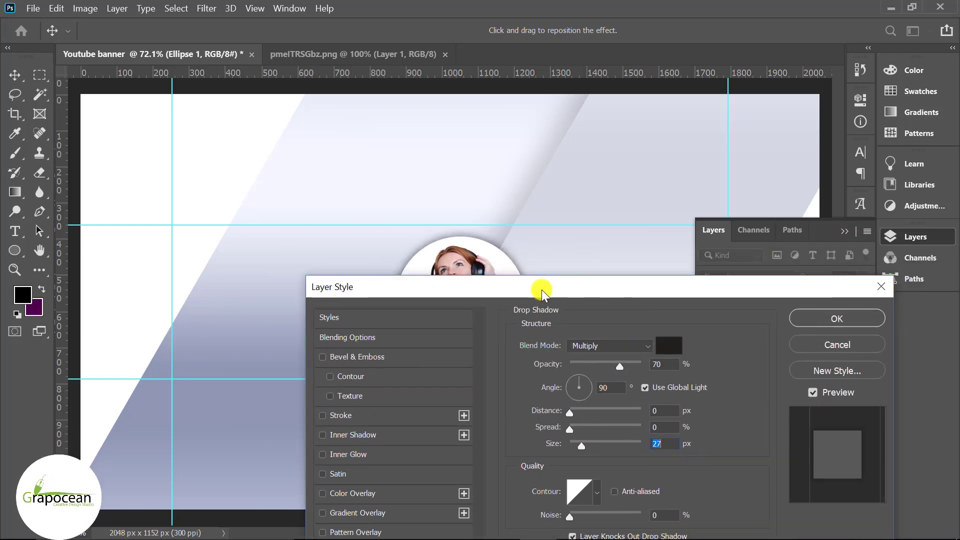
click(849, 323)
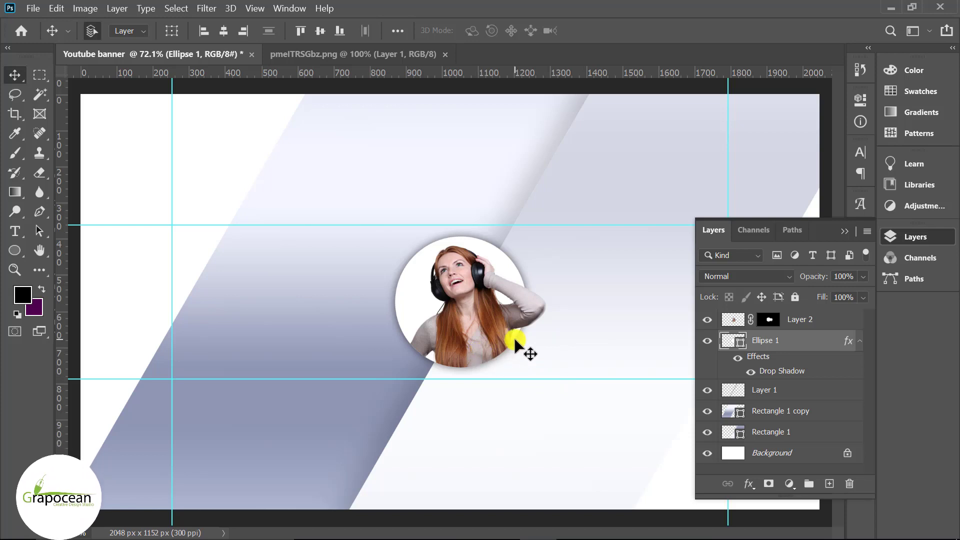
Draw a 380 px circle, Ellipse 2, above Rectangle 1 to the left of the photo.
click(791, 411)
click(786, 432)
click(825, 483)
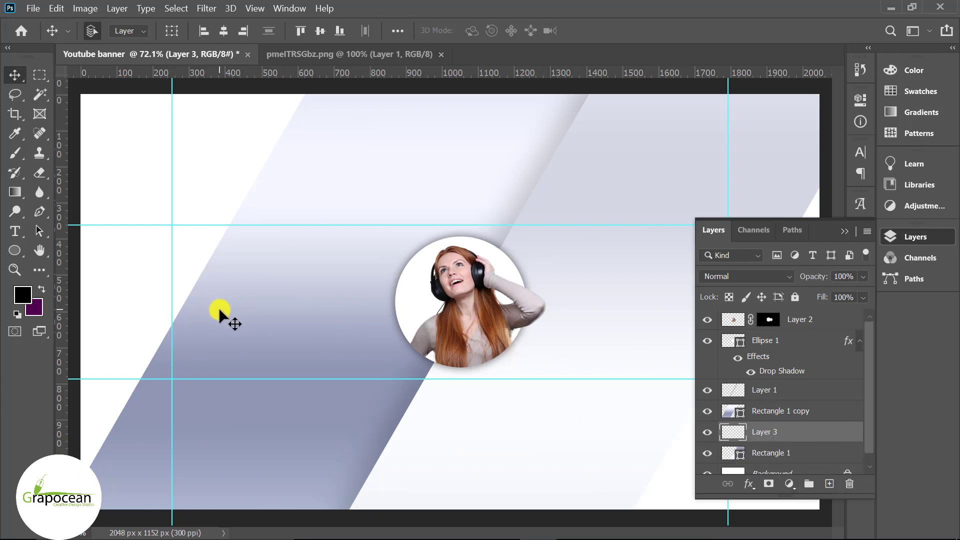
click(15, 250)
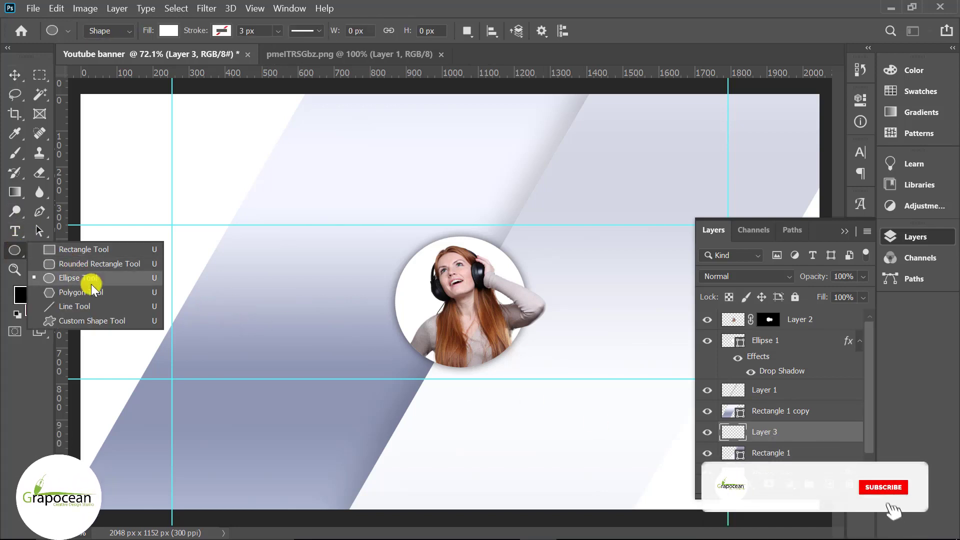
click(92, 281)
drag(349, 236, 488, 383)
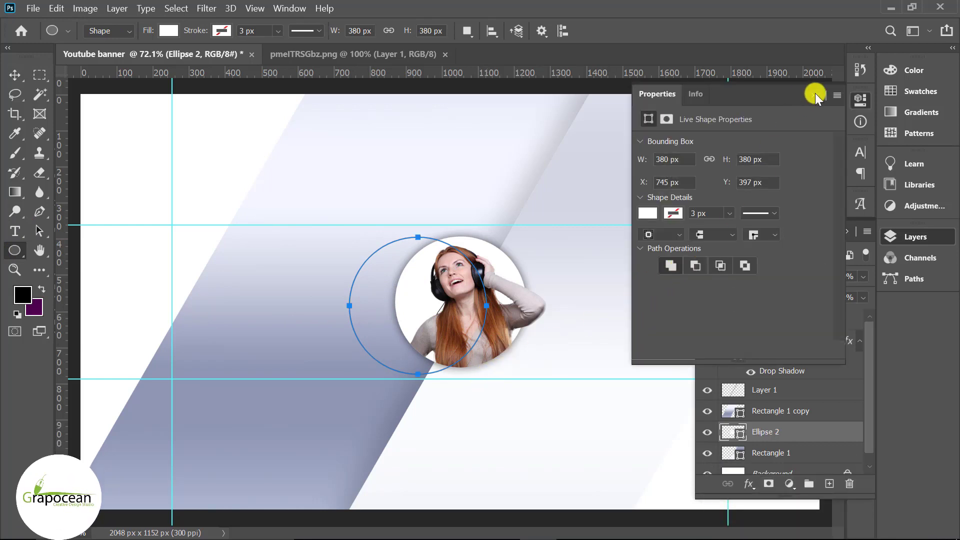
Fill Ellipse 2 with the light lavender colour #acb9e1.
click(816, 95)
click(169, 31)
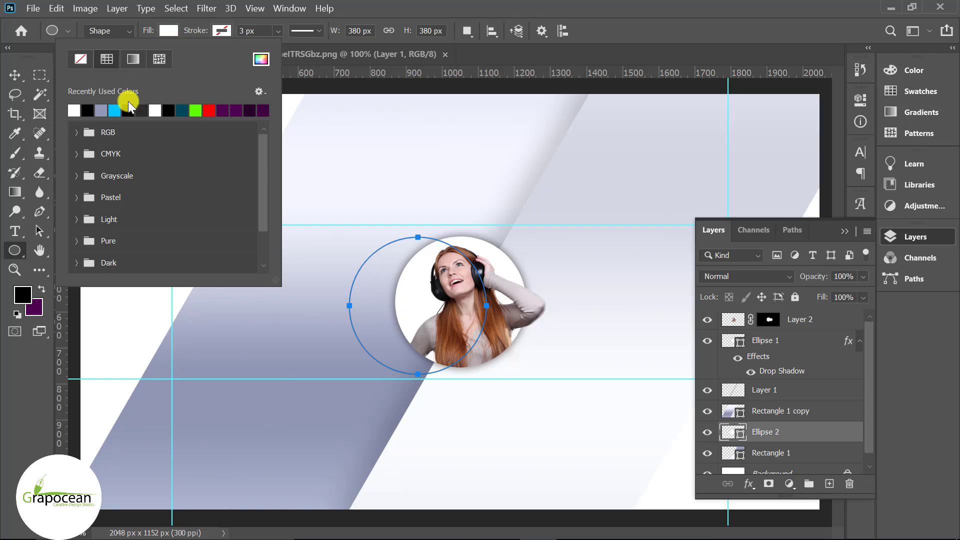
click(98, 112)
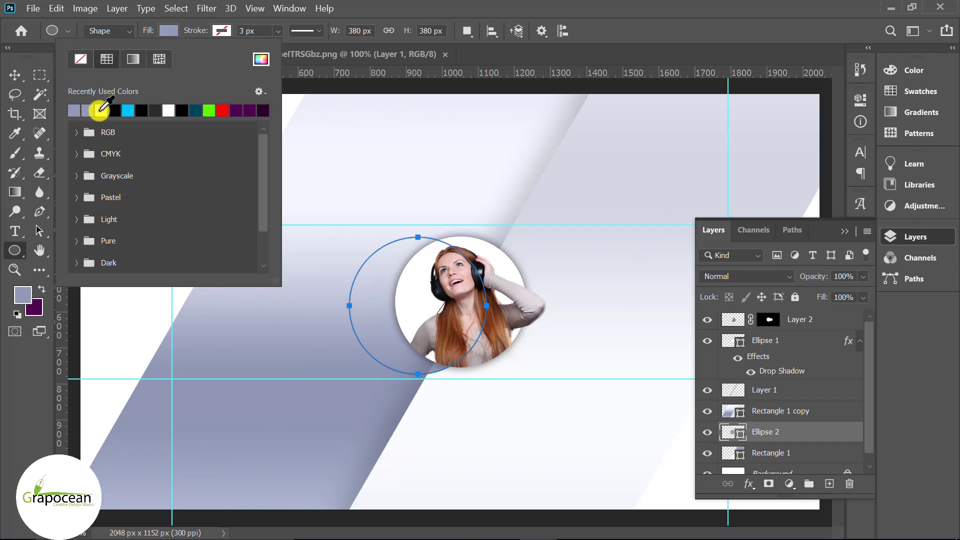
click(169, 31)
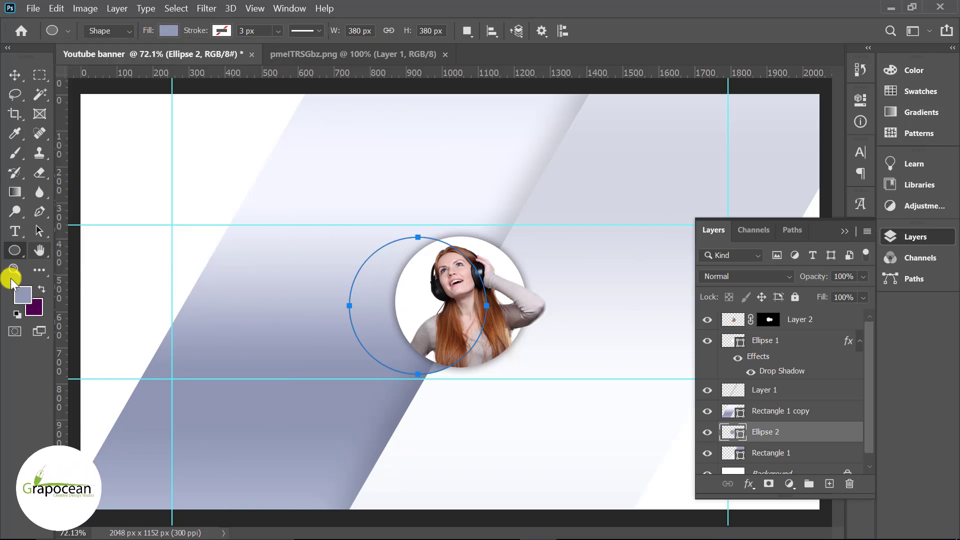
click(22, 294)
click(595, 298)
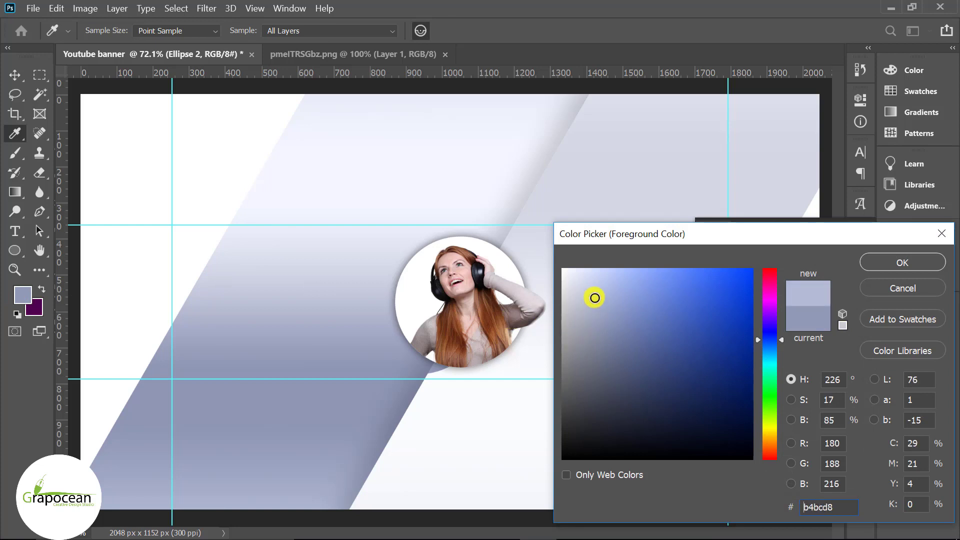
click(895, 265)
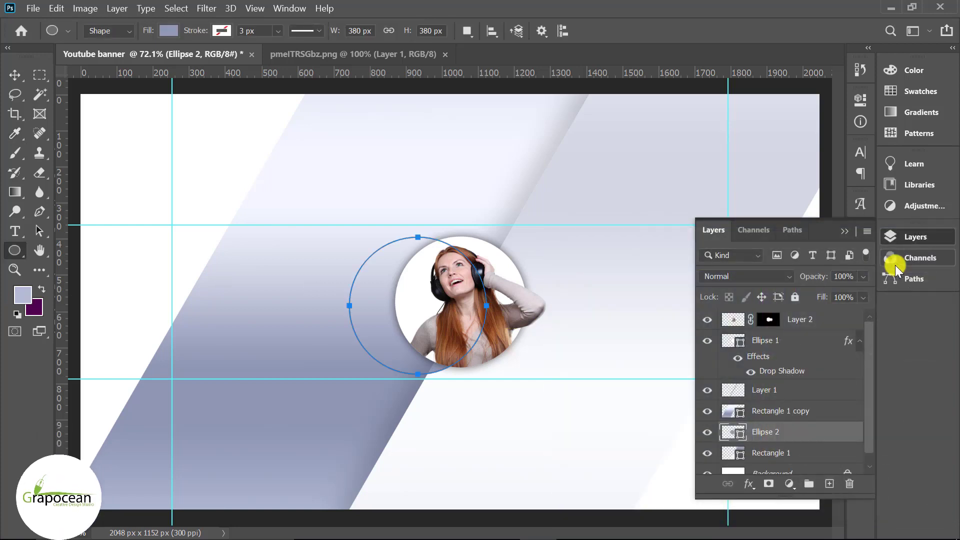
double_click(730, 435)
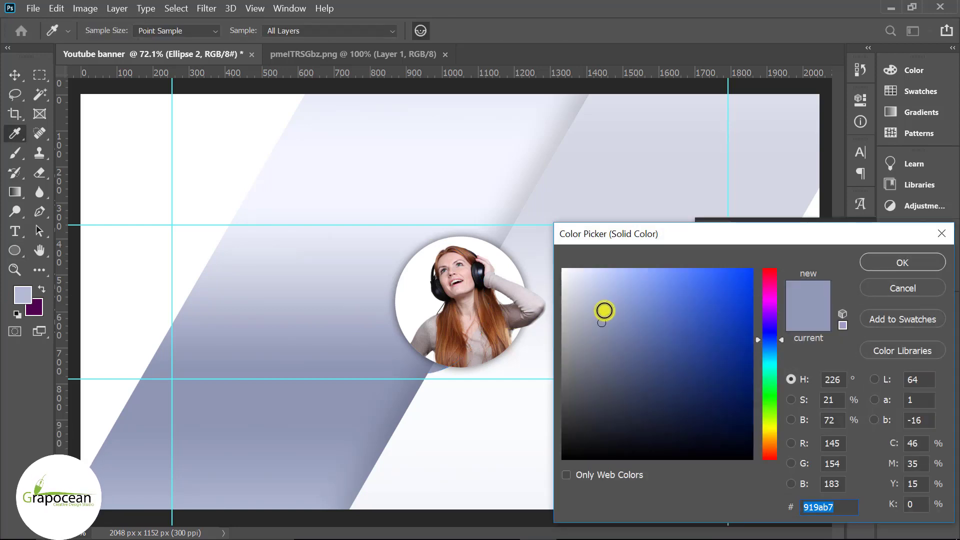
click(607, 296)
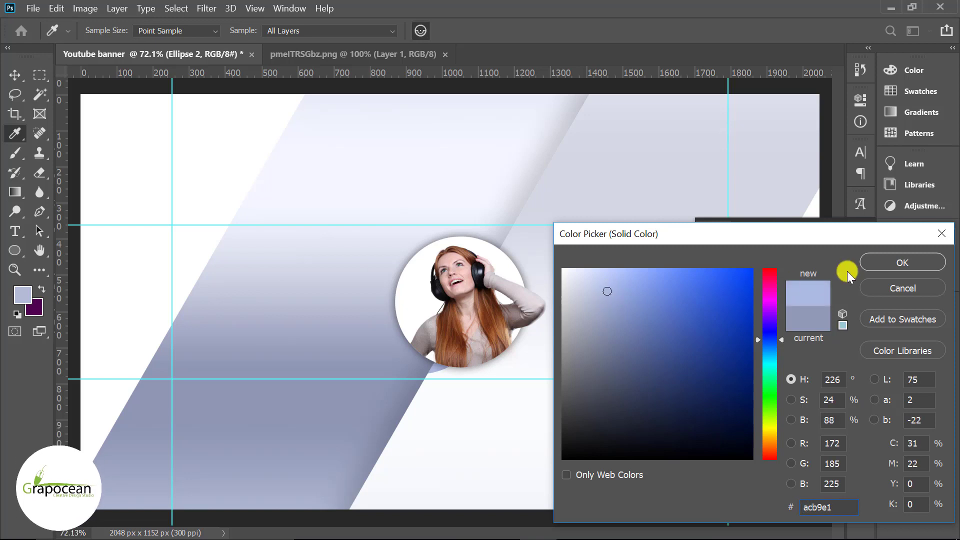
click(864, 264)
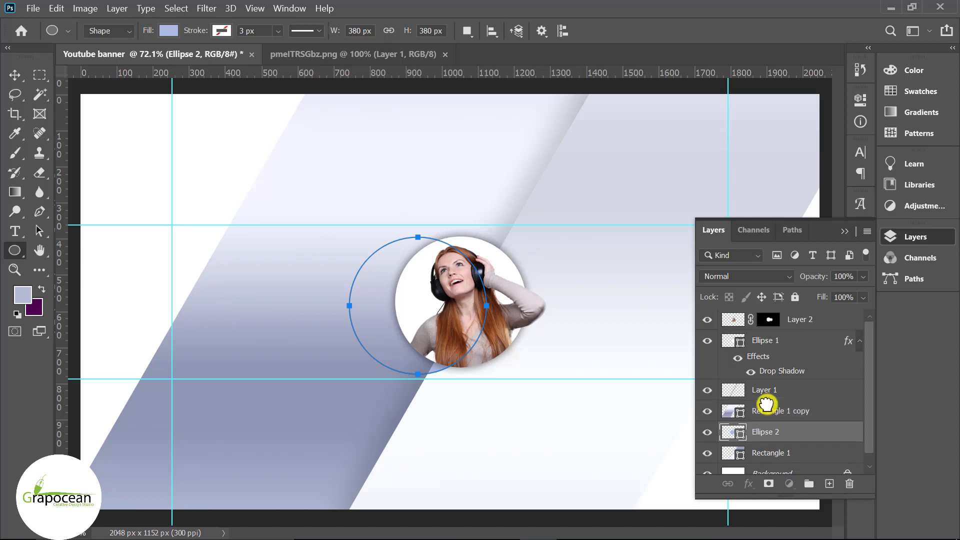
Restack Ellipse 2 and Rectangle 1 so the circle sits between the stripes.
drag(766, 415, 768, 408)
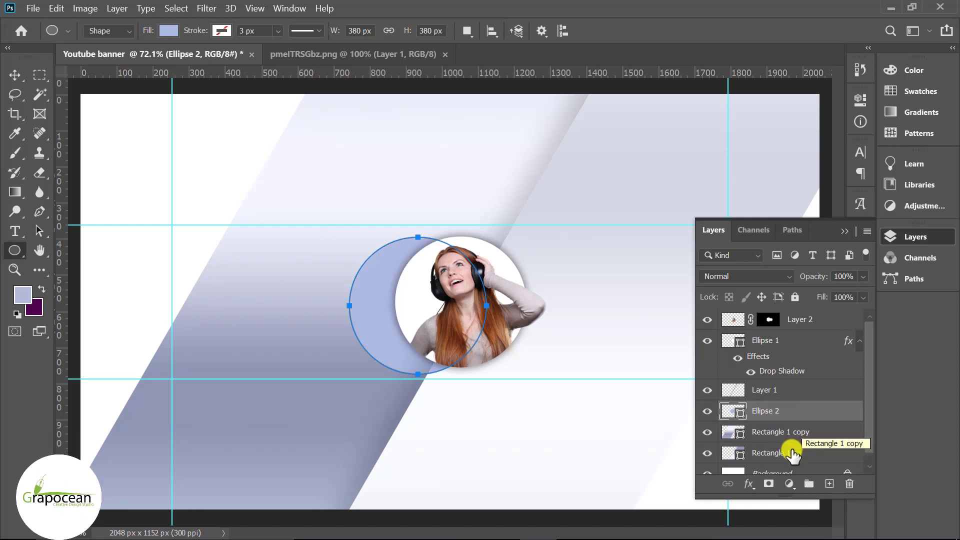
drag(784, 454, 785, 406)
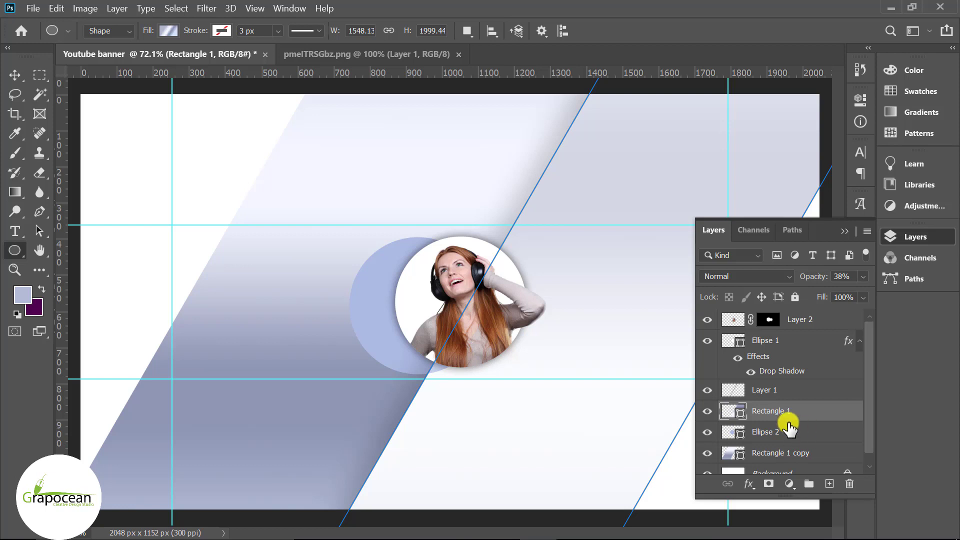
click(638, 312)
key(Escape)
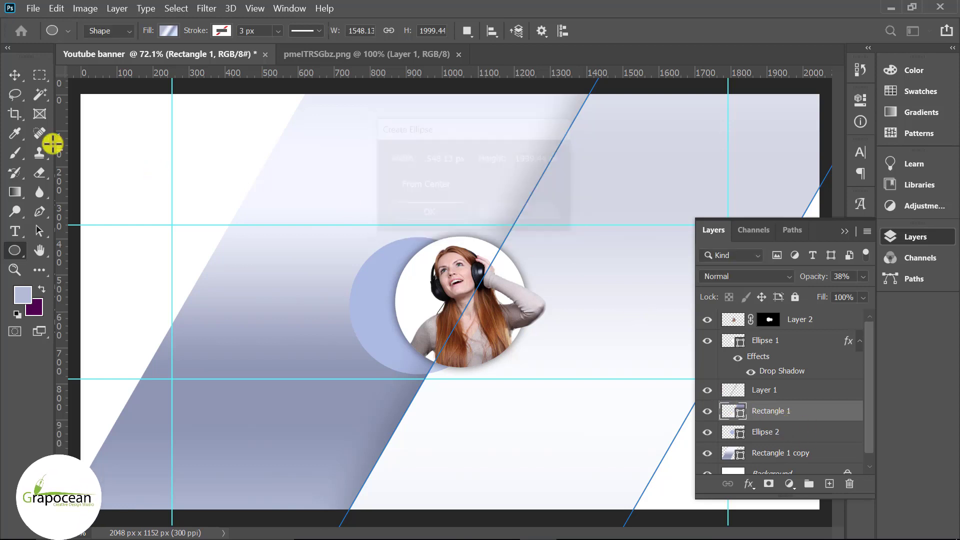
click(11, 75)
key(ctrl+minus)
key(ctrl+minus)
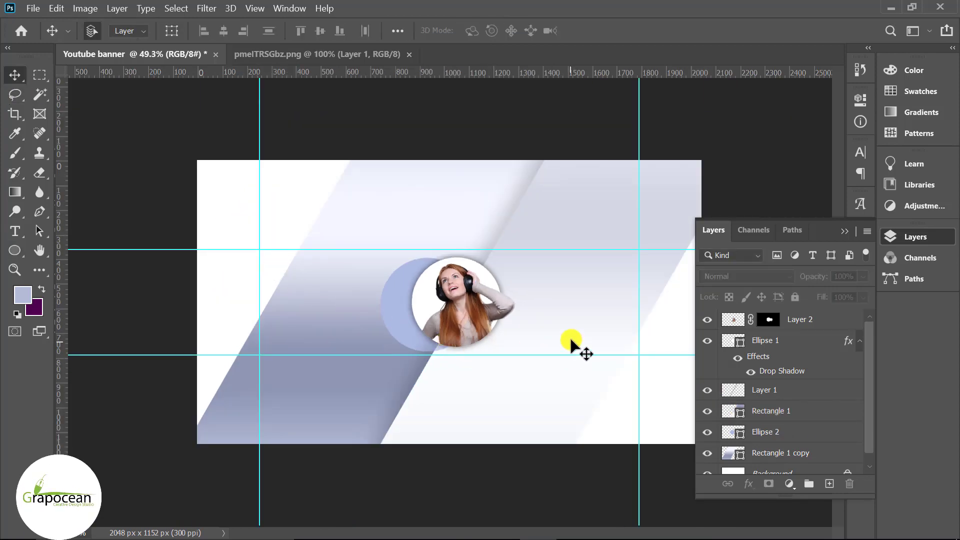
Raise the Rectangle 1 stripe's layer opacity from 38% to 100%.
click(570, 340)
double_click(707, 432)
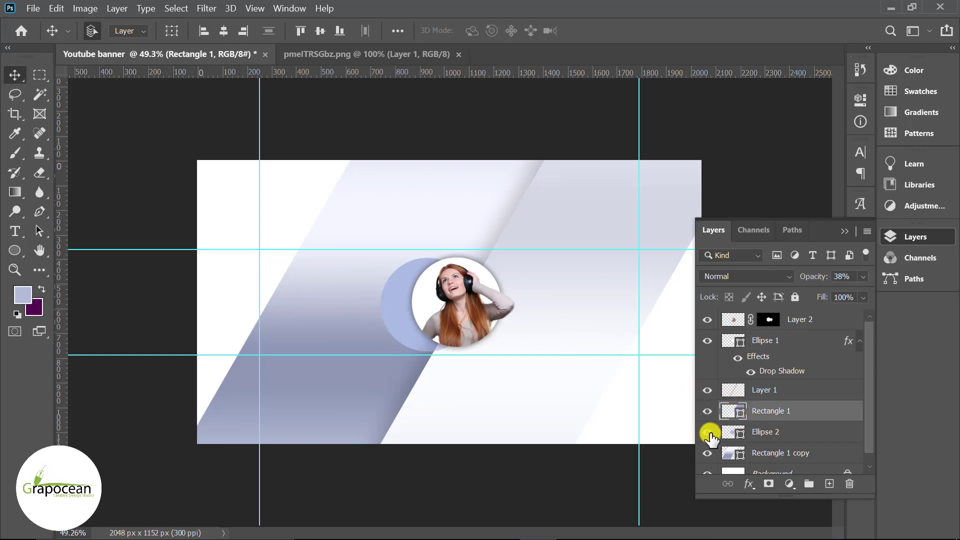
click(863, 276)
drag(822, 294, 909, 293)
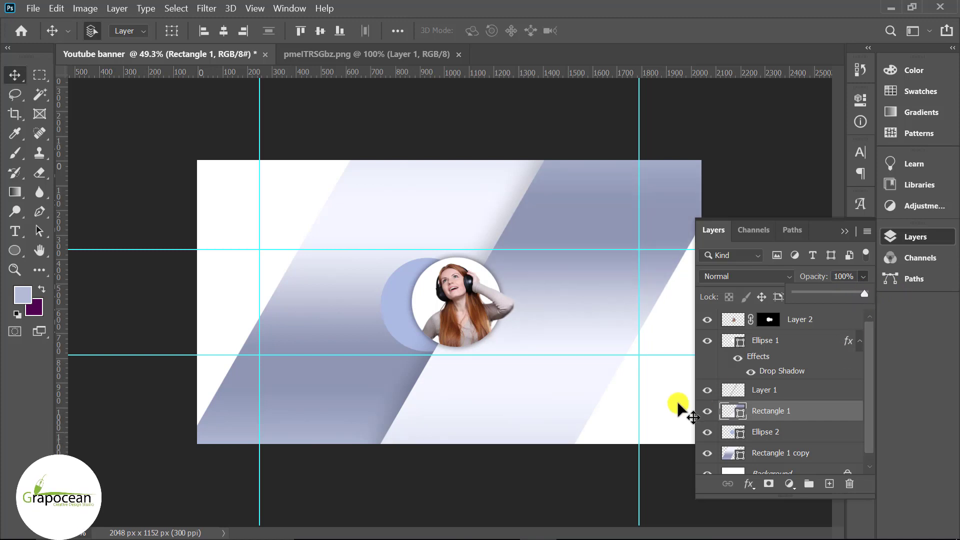
Preview other fill colours for Ellipse 2, then cancel to keep the lavender.
click(393, 304)
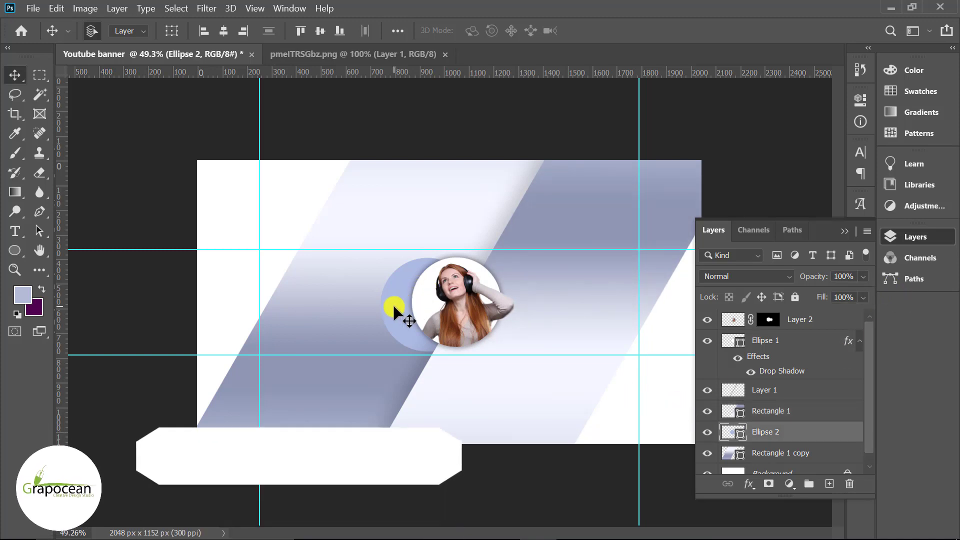
double_click(729, 436)
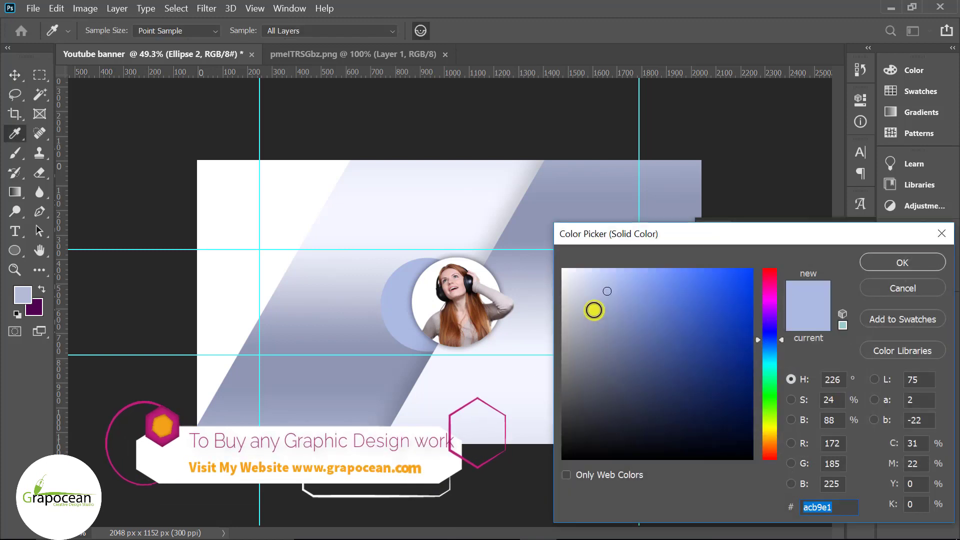
click(586, 279)
mouse_move(587, 276)
mouse_down()
mouse_move(583, 291)
mouse_move(573, 289)
mouse_up()
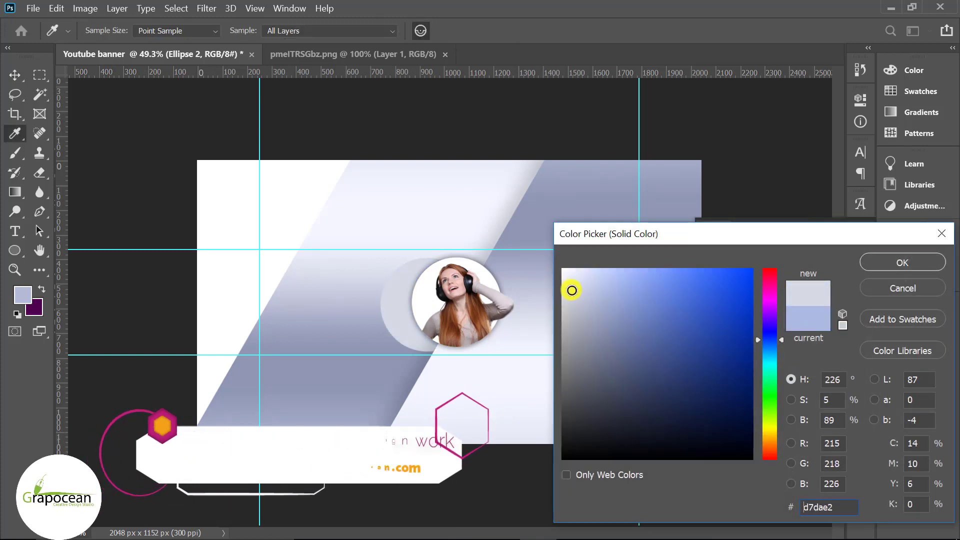
drag(766, 382, 769, 344)
mouse_move(593, 332)
mouse_down()
mouse_move(632, 268)
mouse_move(609, 264)
mouse_move(627, 272)
mouse_move(592, 280)
mouse_up()
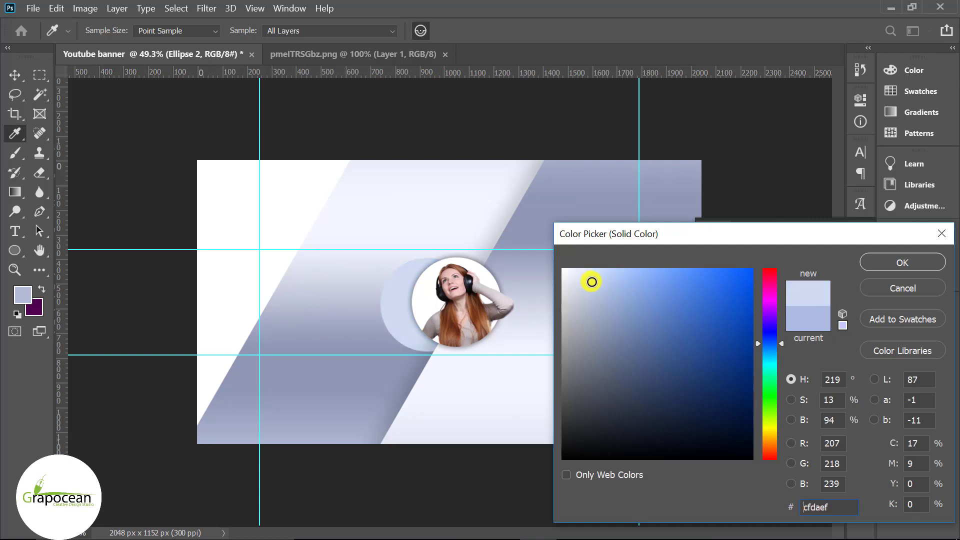
click(507, 300)
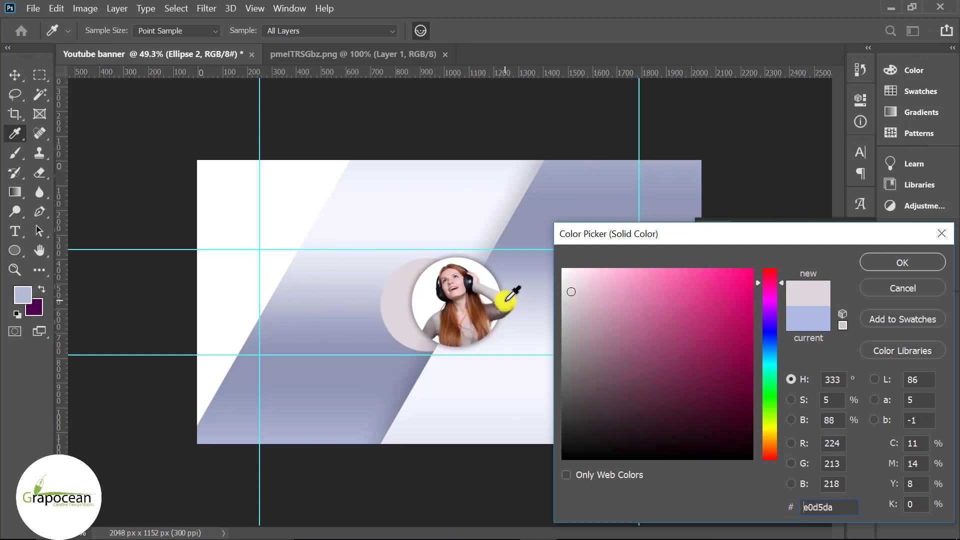
click(627, 304)
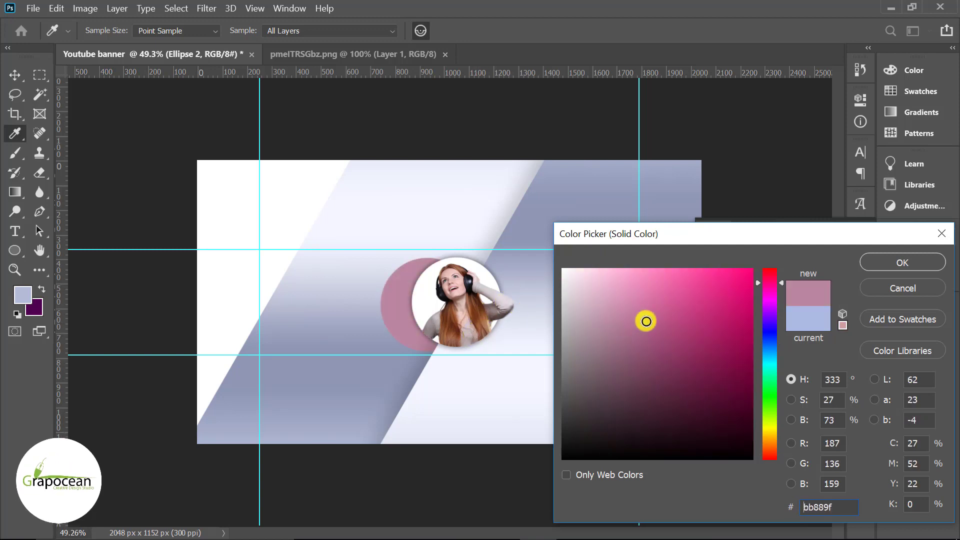
click(897, 284)
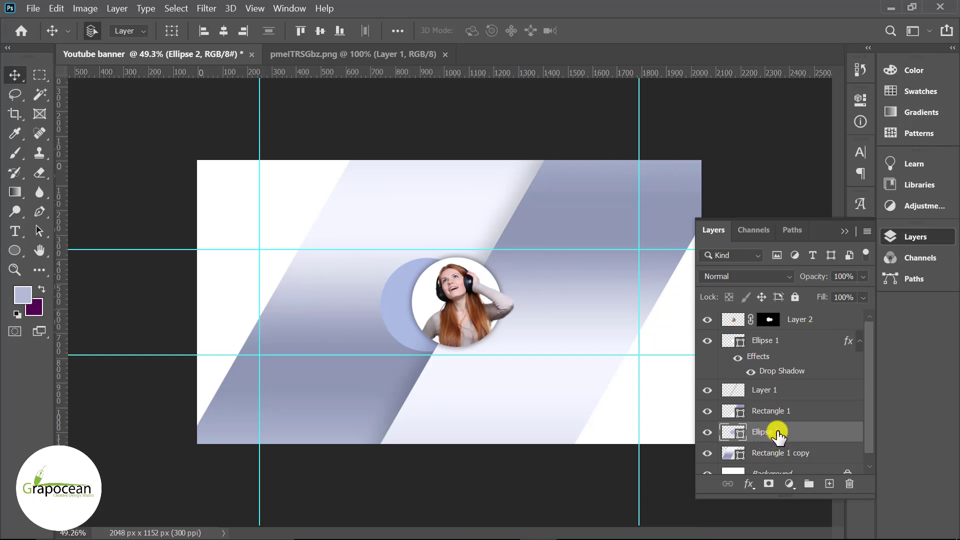
Give the Ellipse 2 circle a white outline stroke.
click(17, 244)
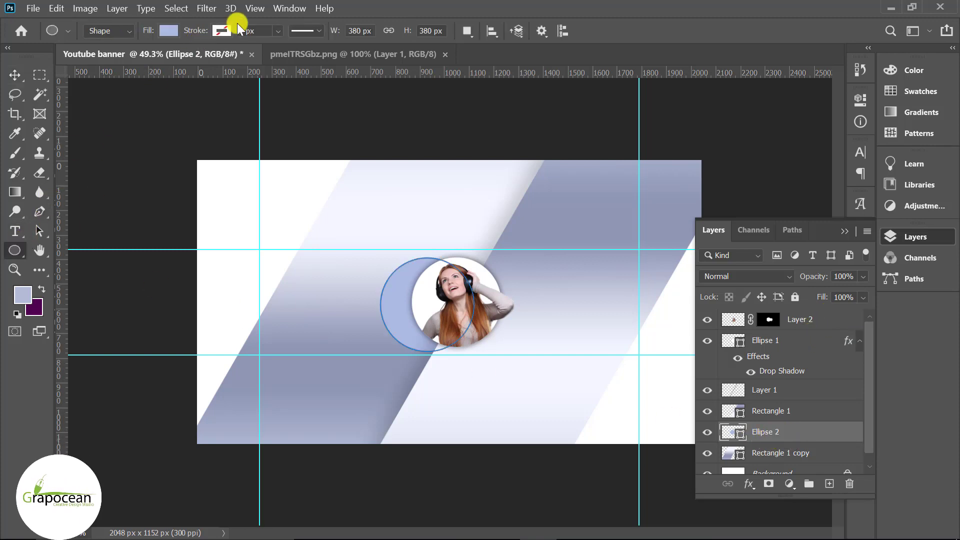
click(169, 31)
click(250, 109)
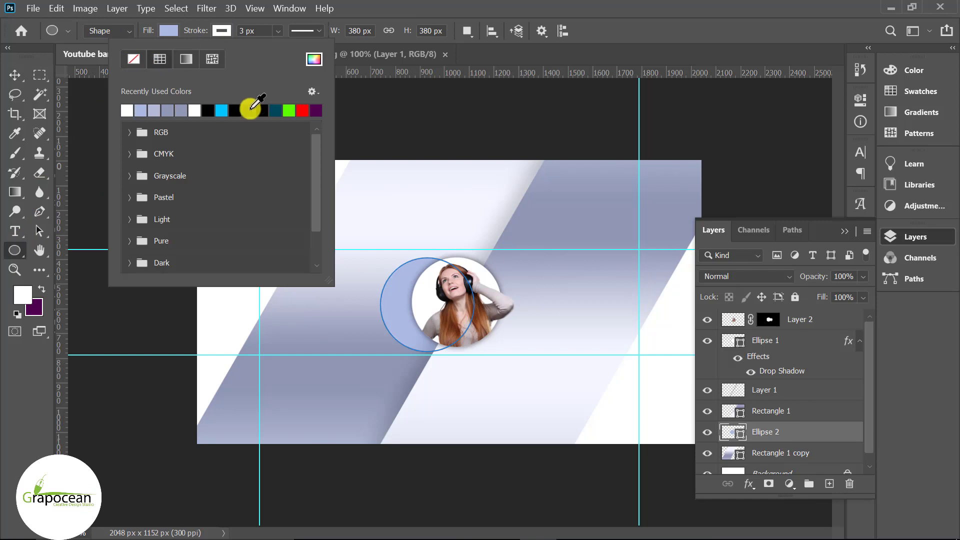
key(Escape)
click(15, 75)
click(402, 283)
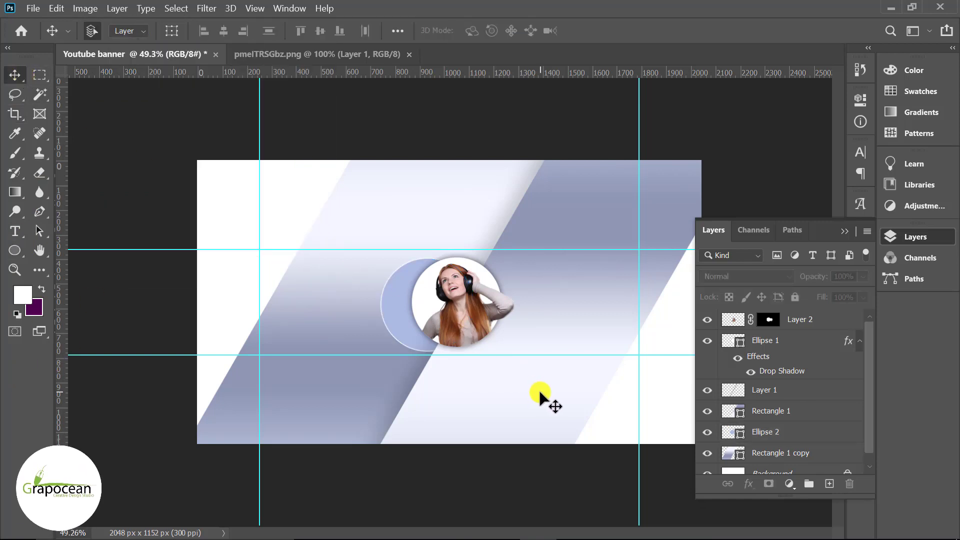
Duplicate Ellipse 2 and drag the copy up and to the right.
click(404, 323)
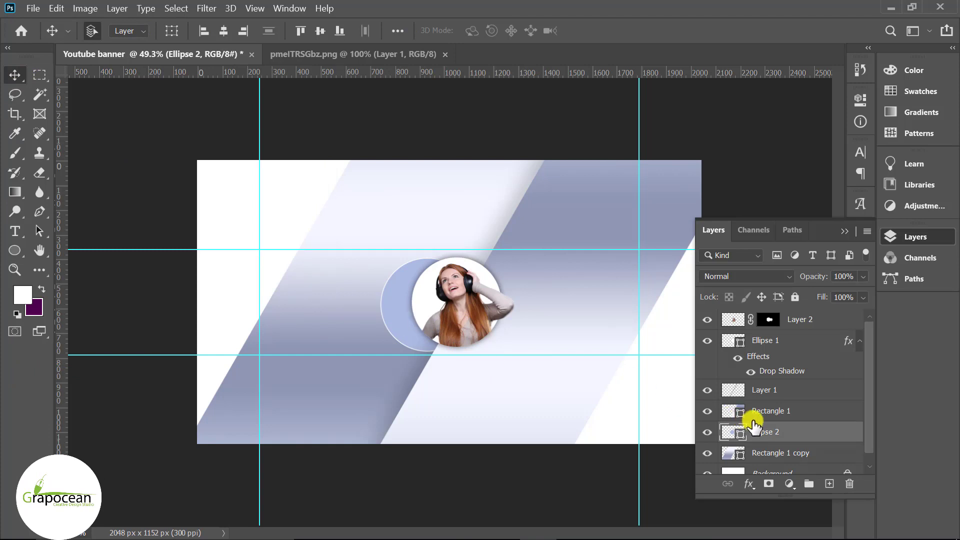
drag(808, 432, 829, 484)
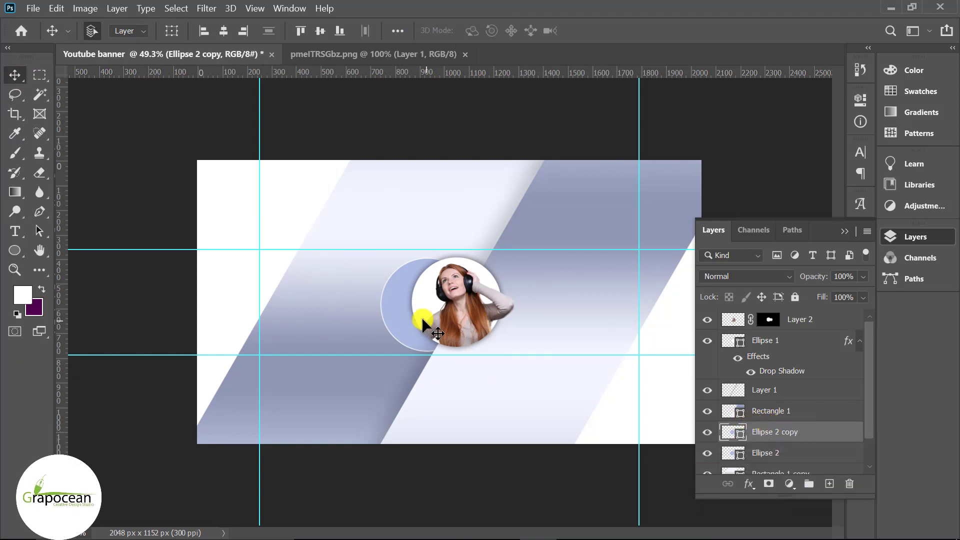
drag(421, 317, 430, 291)
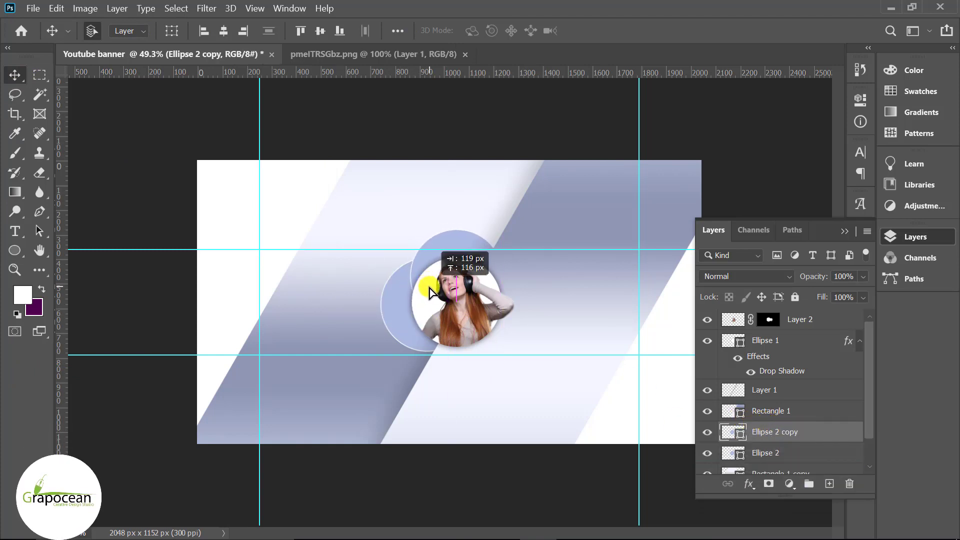
Recolour Ellipse 2 copy to bright blue #00c6ff and lower its opacity to 28%.
drag(862, 276, 830, 294)
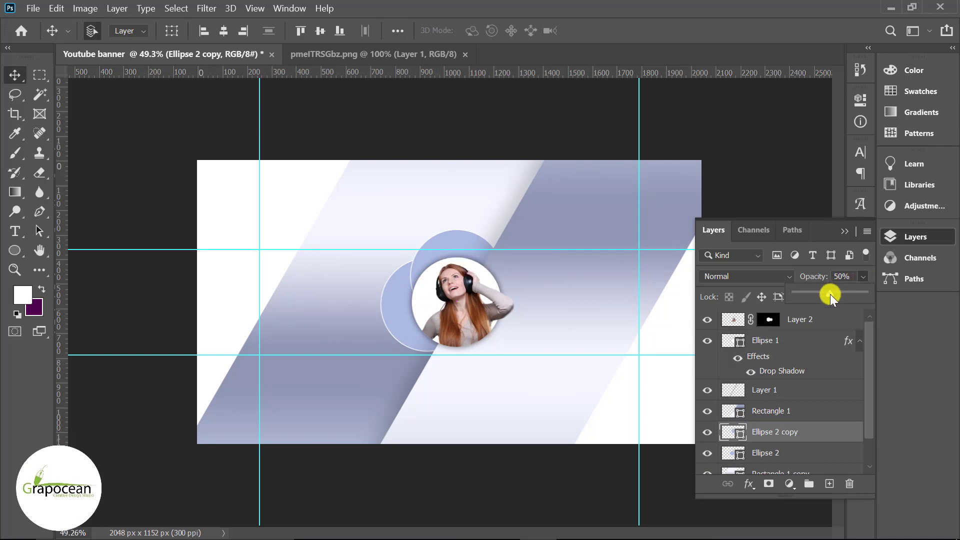
double_click(732, 432)
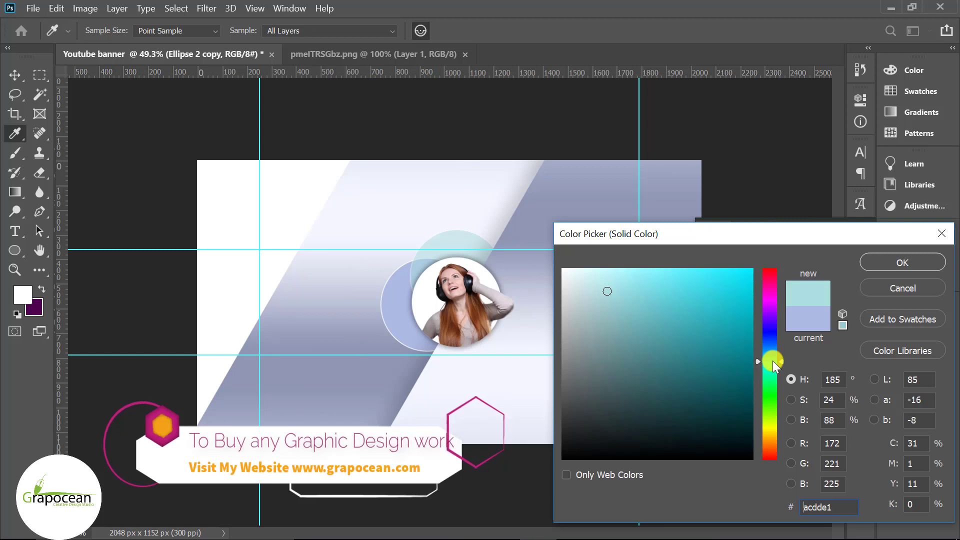
drag(715, 319, 780, 263)
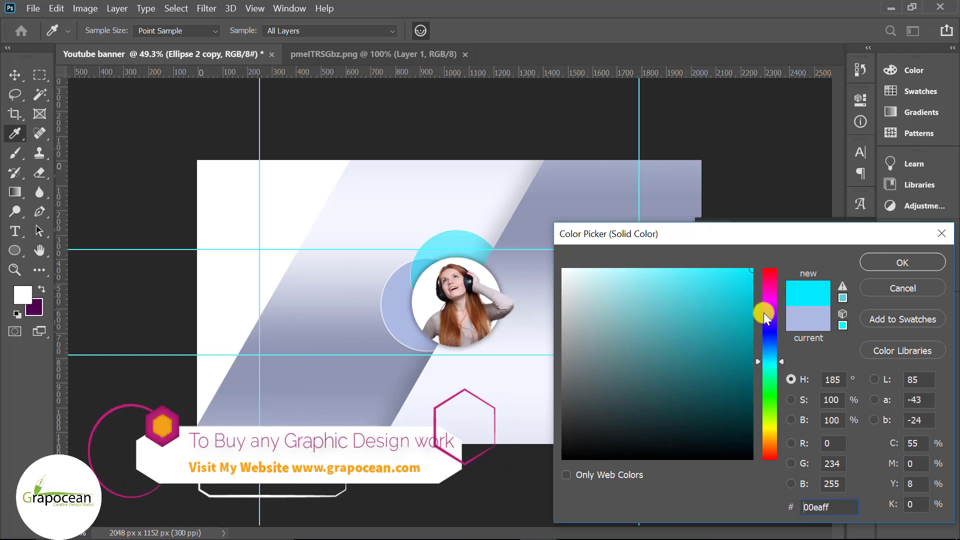
click(771, 281)
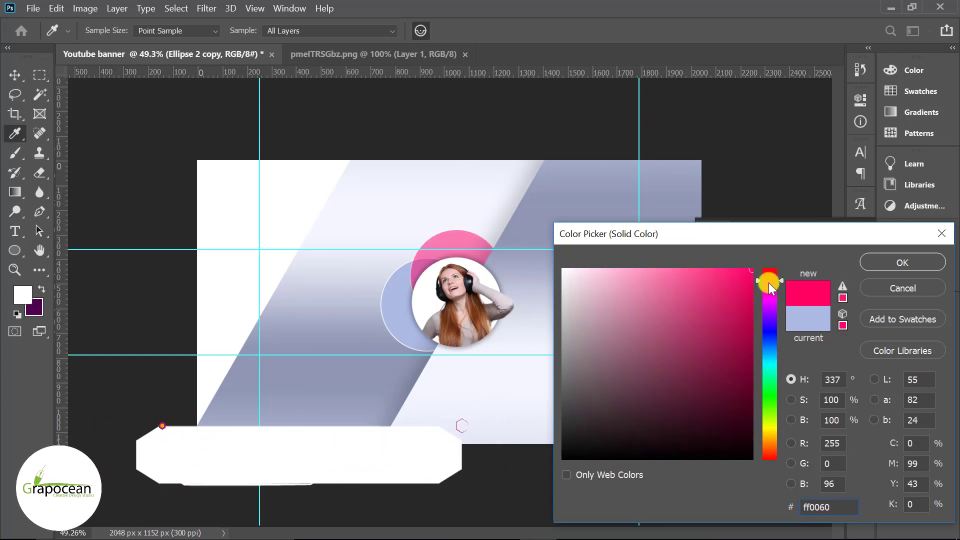
drag(735, 281, 770, 321)
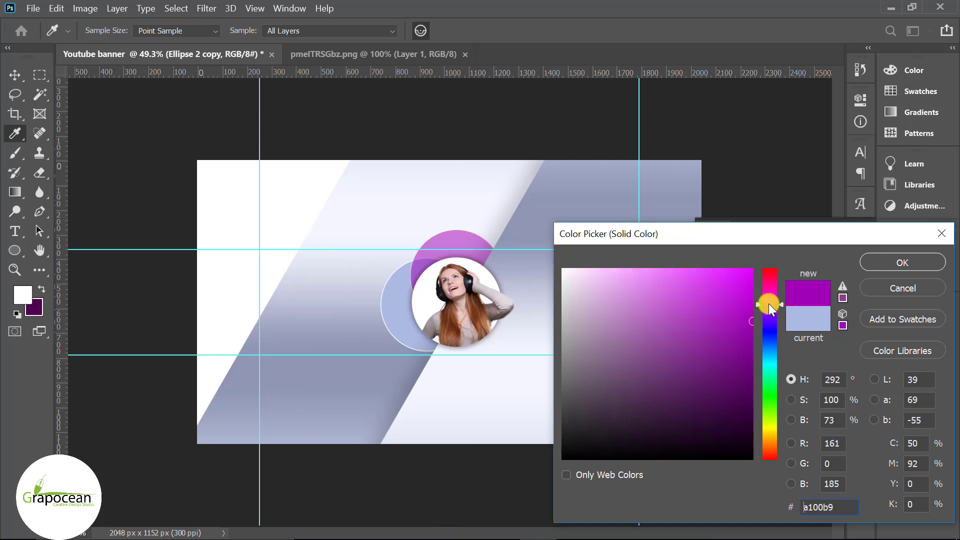
click(768, 324)
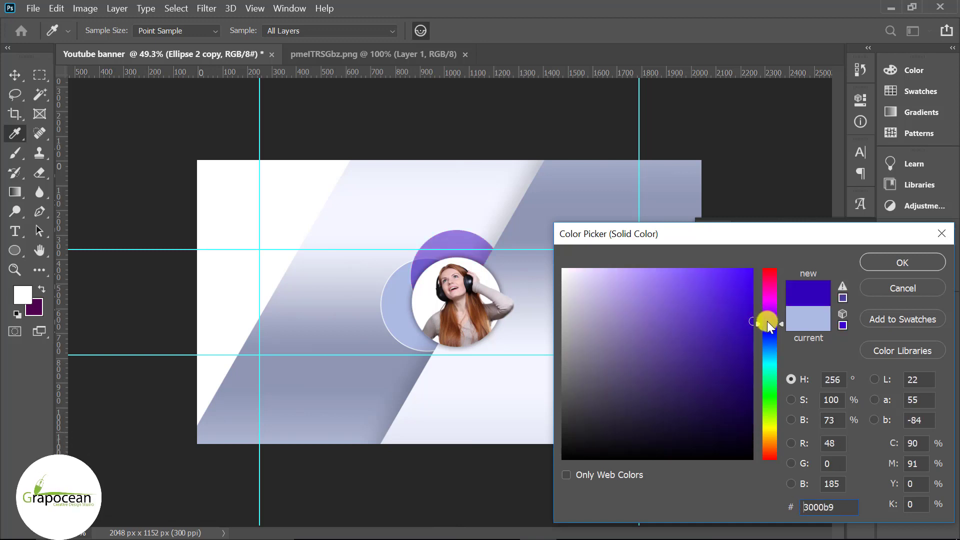
mouse_move(768, 325)
mouse_down()
mouse_move(767, 268)
mouse_move(779, 258)
mouse_move(773, 298)
mouse_up()
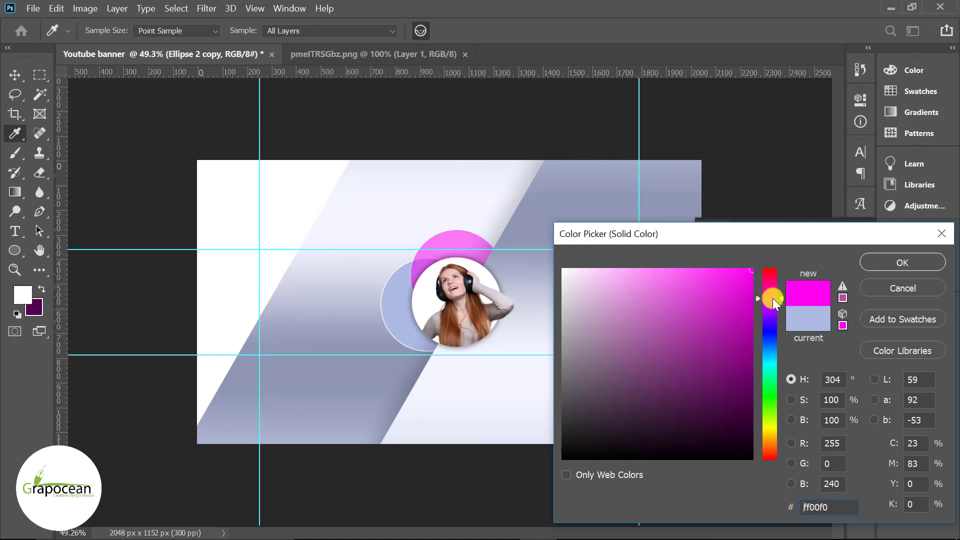
click(770, 357)
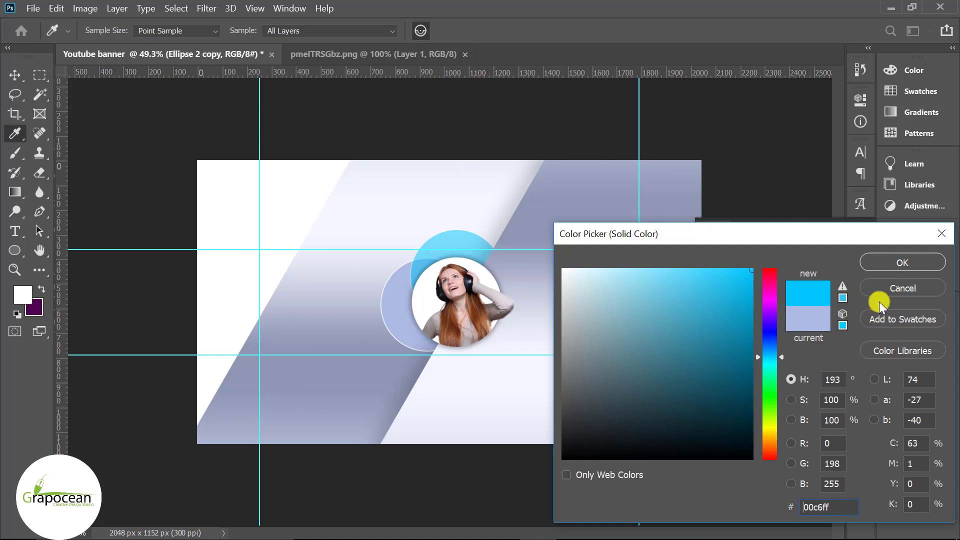
click(890, 263)
click(863, 276)
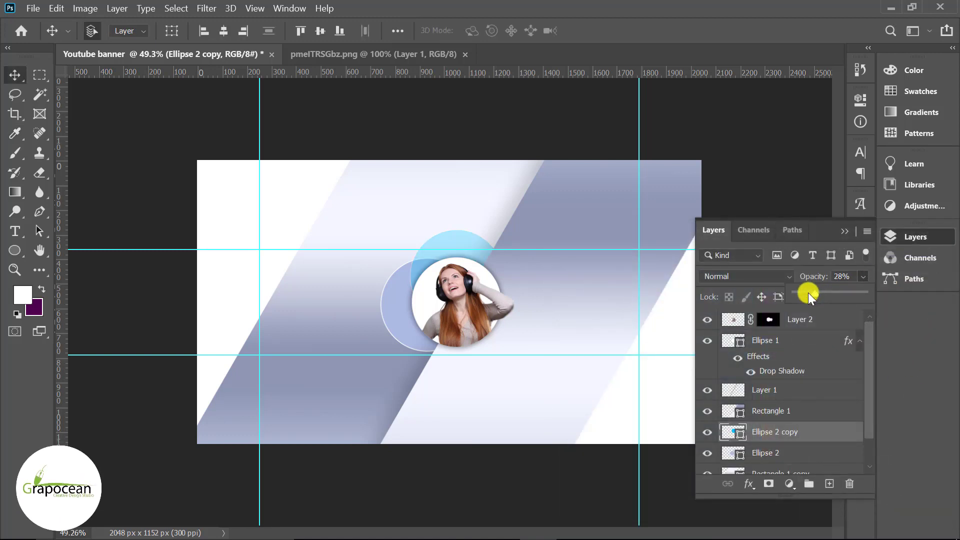
click(845, 231)
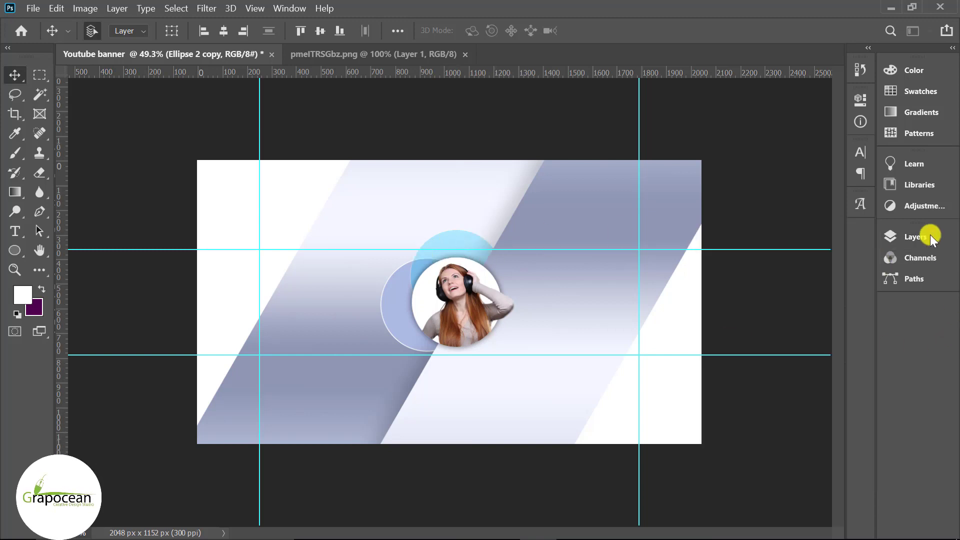
Move Ellipse 2 copy above Layer 1 and scale it to 128.3% around the photo.
click(915, 236)
mouse_move(776, 431)
mouse_down()
mouse_move(786, 295)
mouse_move(774, 400)
mouse_up()
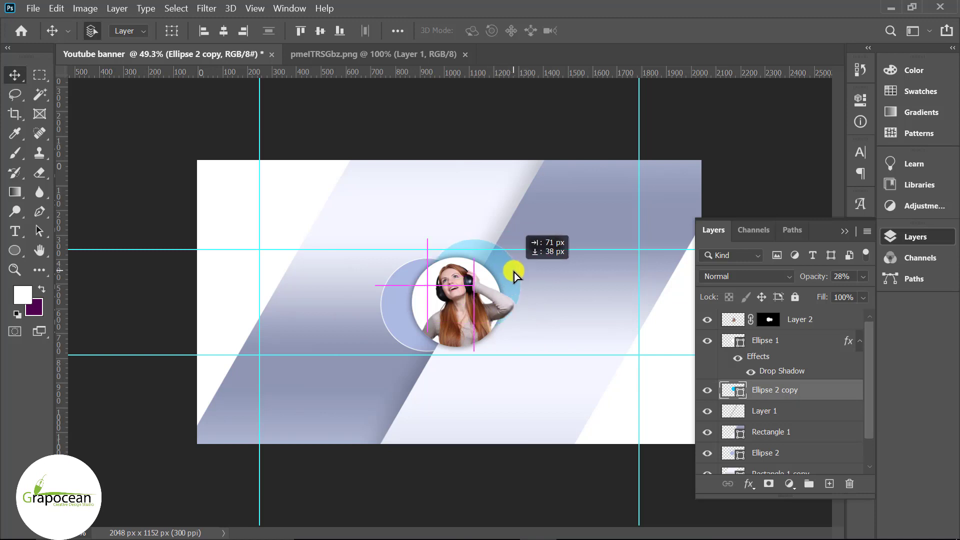
drag(502, 263, 514, 272)
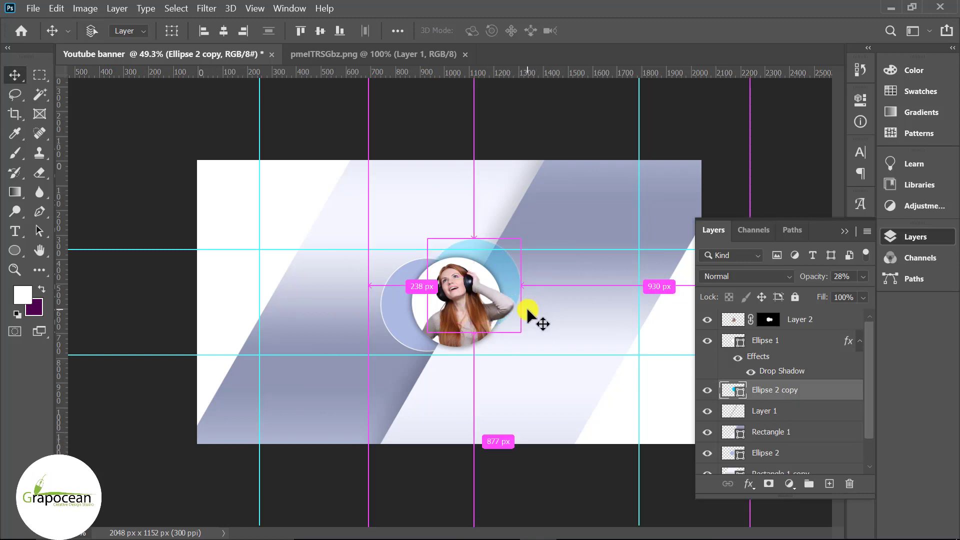
key(ctrl+t)
mouse_move(525, 332)
mouse_down()
mouse_move(538, 345)
mouse_move(510, 318)
mouse_up()
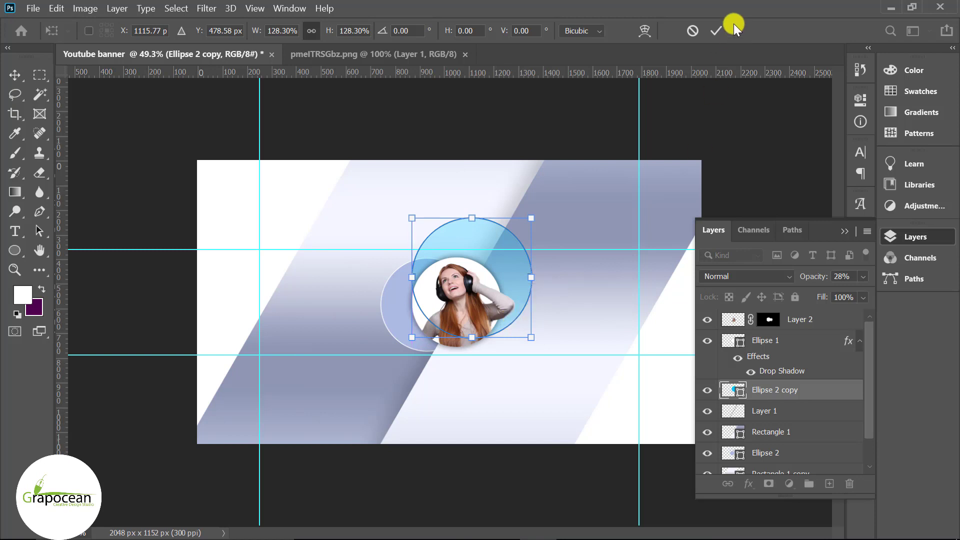
click(716, 30)
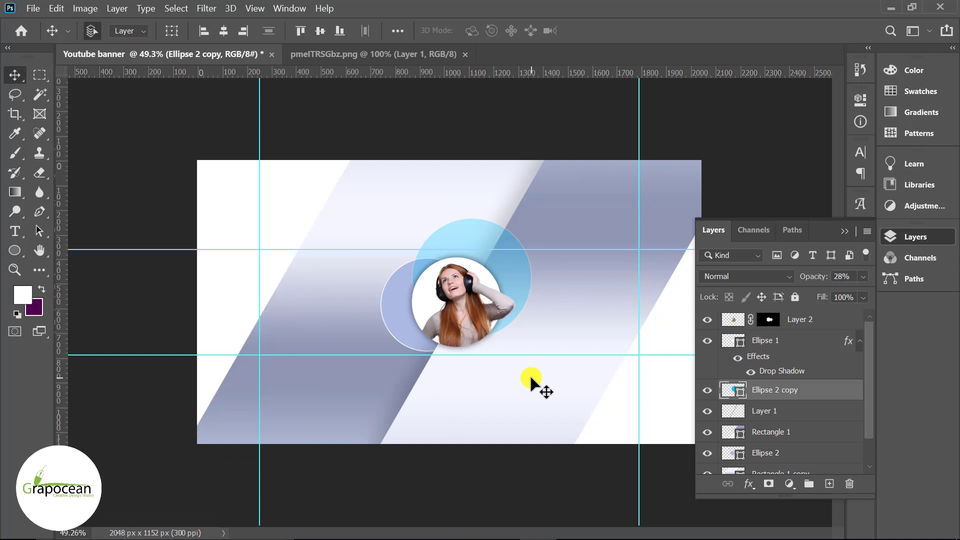
Draw a tall white rounded rectangle with 69 px corner radius right of the photo.
click(11, 254)
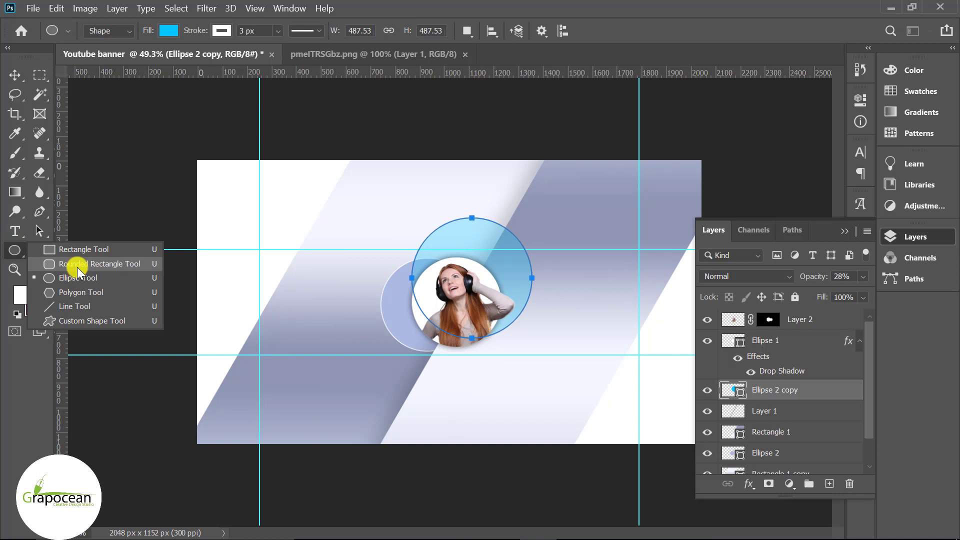
click(77, 264)
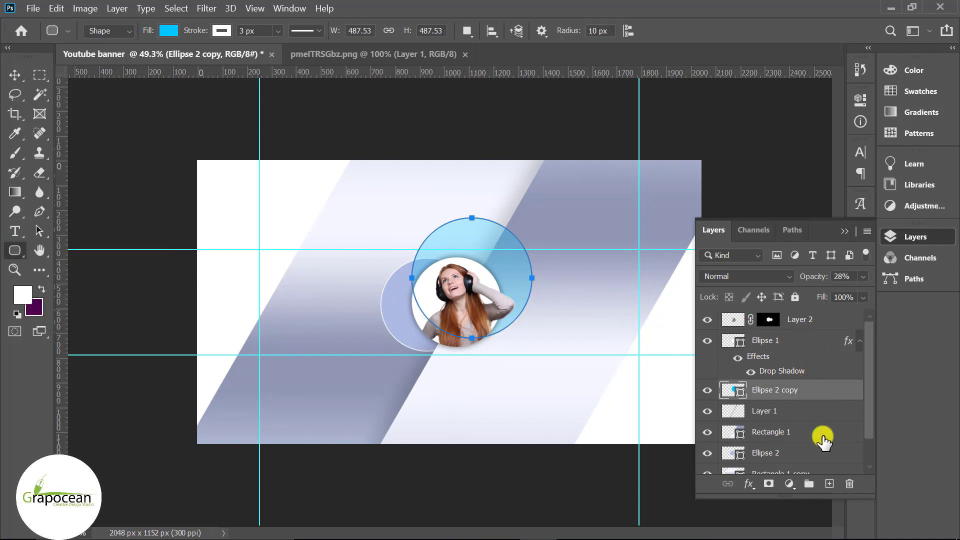
click(830, 483)
drag(547, 221, 580, 410)
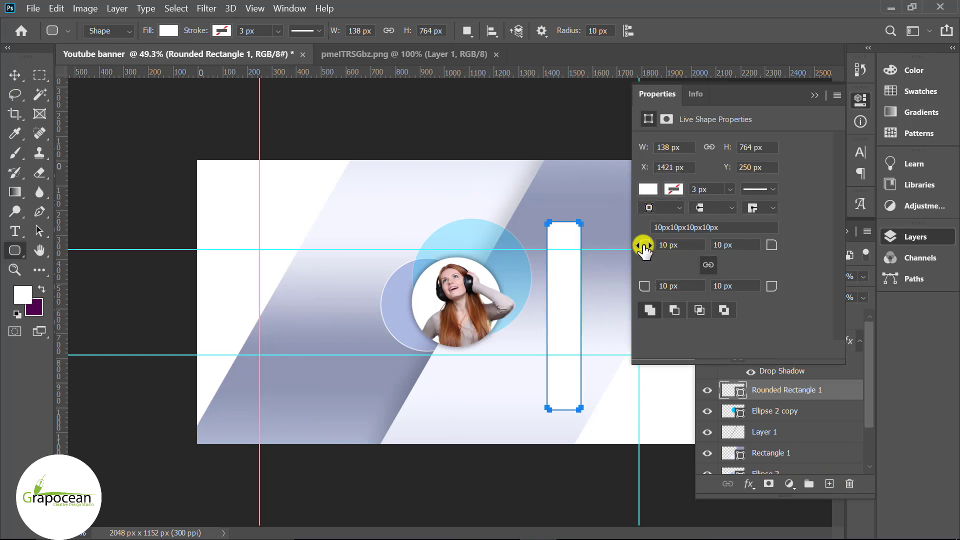
drag(644, 245, 798, 245)
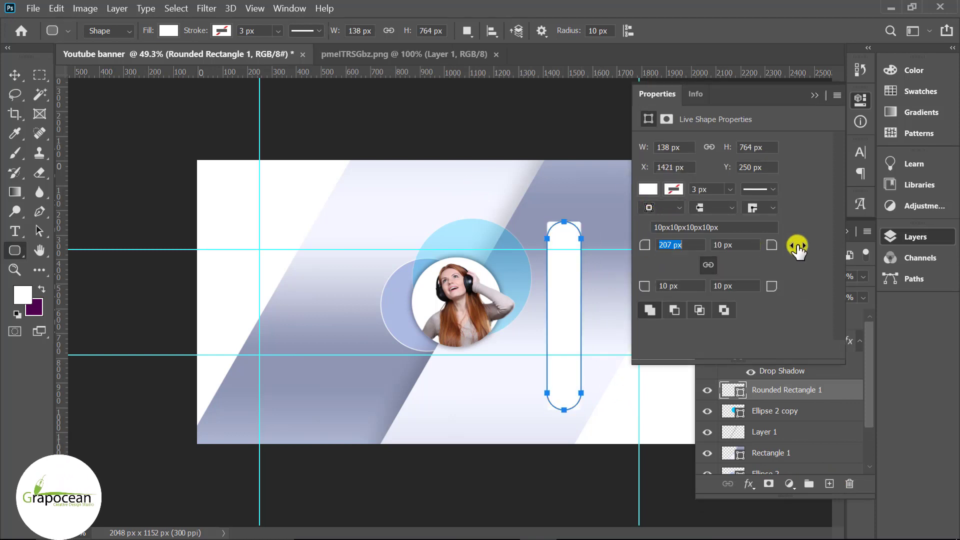
click(814, 96)
Rotate the white pill 30° and position it running up from behind the photo.
click(14, 75)
drag(569, 319, 531, 212)
key(ctrl+r)
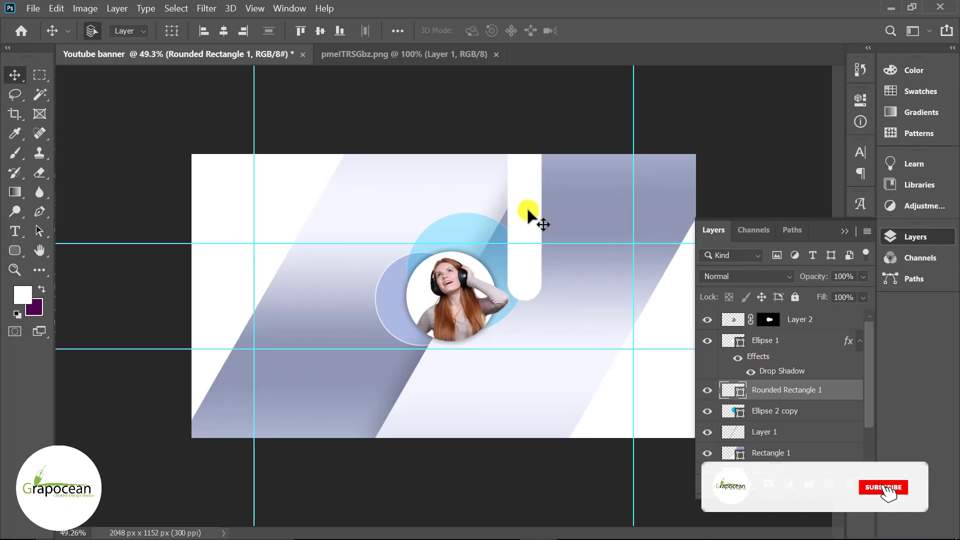
key(ctrl+t)
mouse_move(564, 317)
mouse_down()
mouse_move(465, 331)
mouse_move(478, 349)
mouse_up()
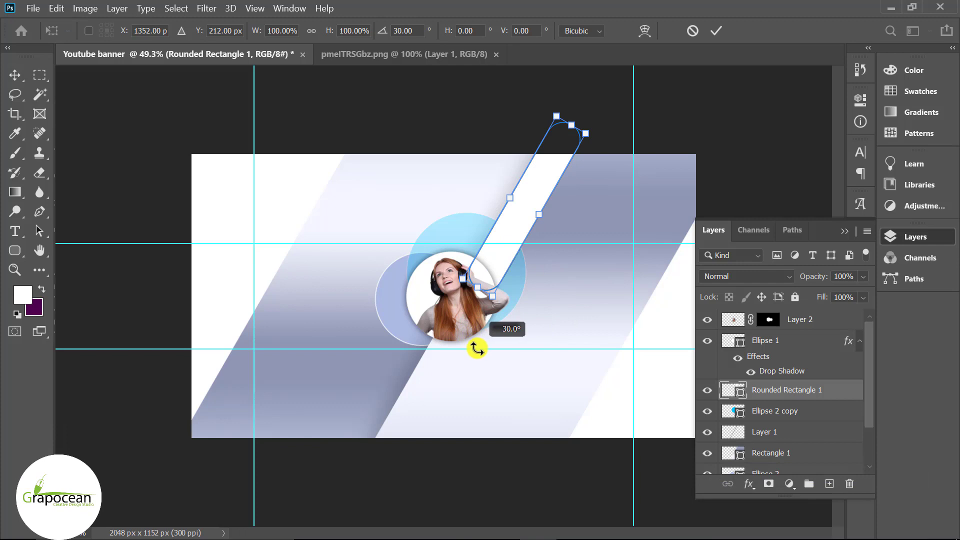
click(716, 30)
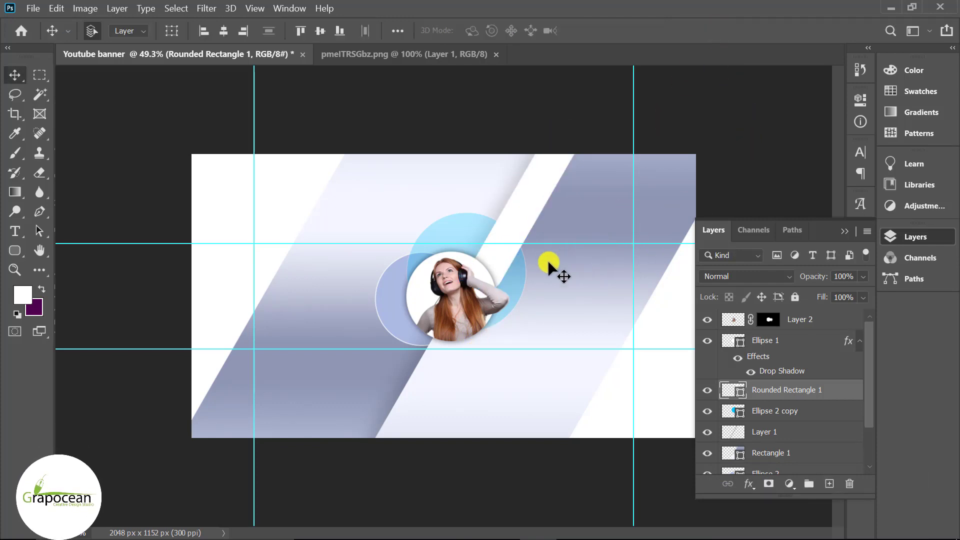
scroll(545, 235, up, 2)
drag(528, 213, 541, 203)
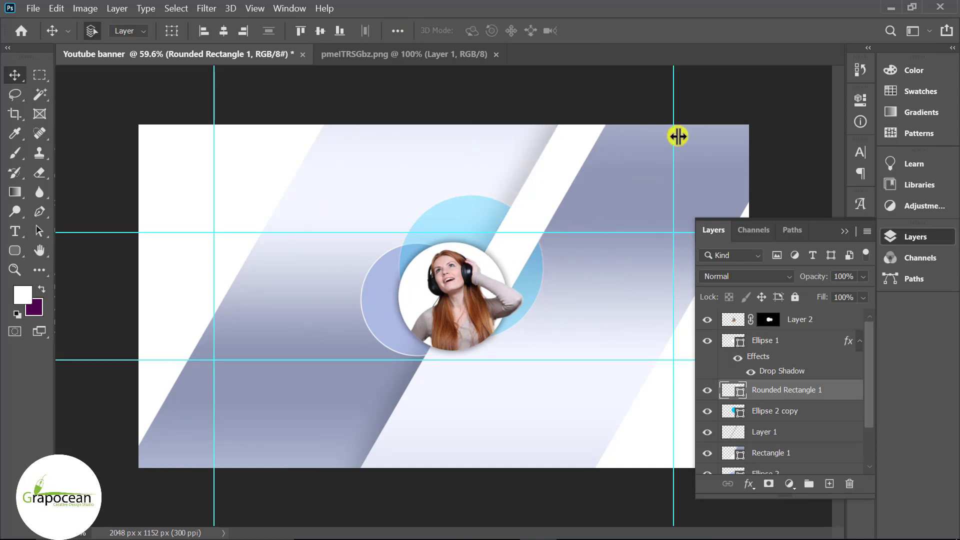
click(760, 114)
scroll(511, 317, down, 2)
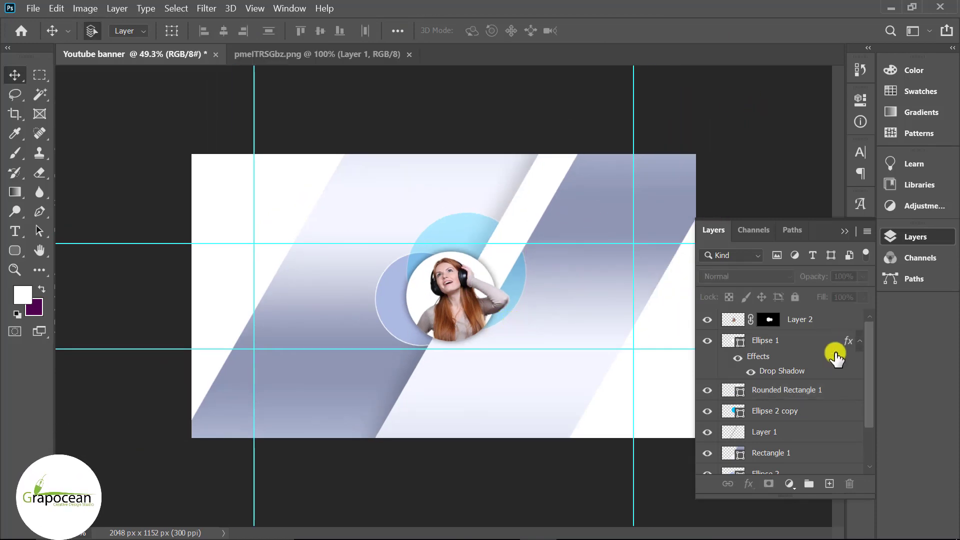
click(531, 204)
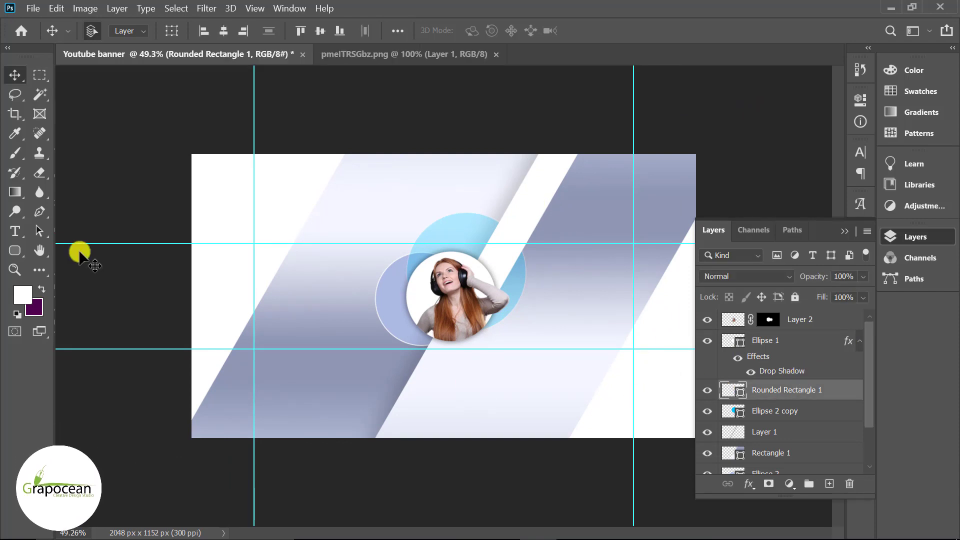
Draw a tall thin grey-blue bar with 28 px rounded corners right of the photo.
click(15, 250)
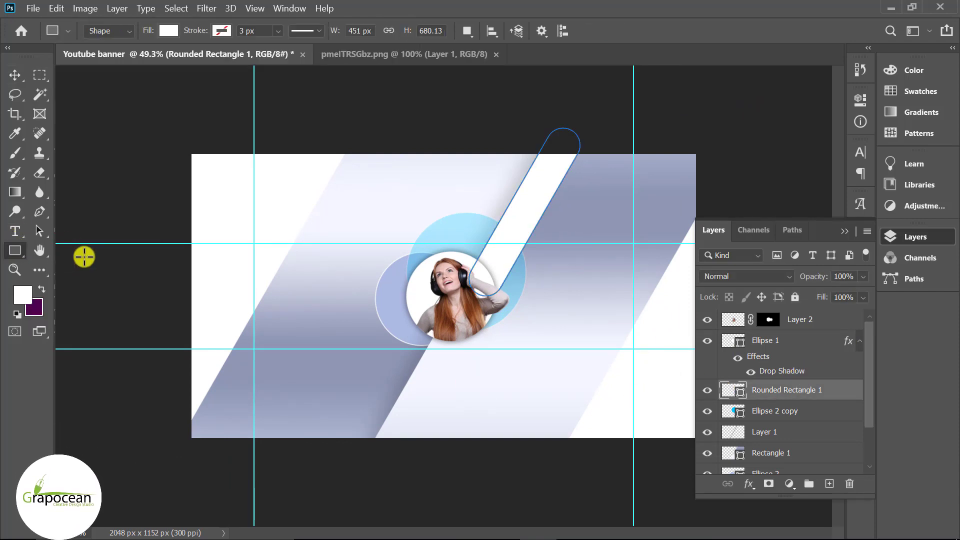
click(826, 484)
drag(544, 263, 558, 436)
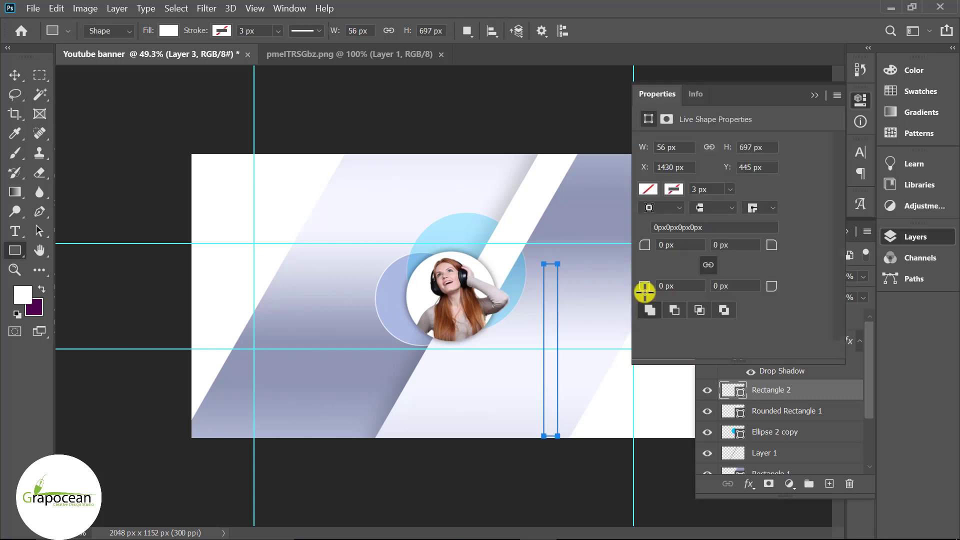
drag(644, 291, 639, 285)
click(167, 26)
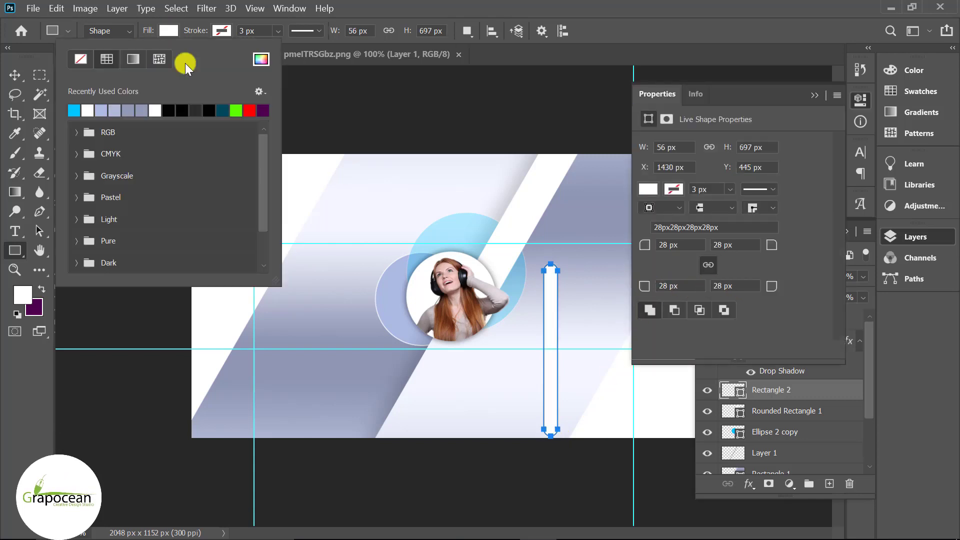
click(169, 109)
click(263, 110)
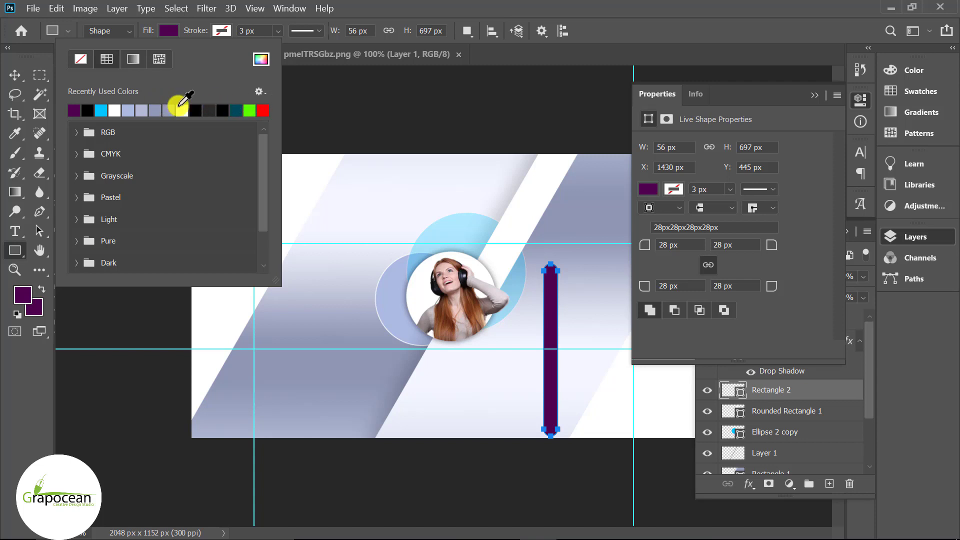
click(170, 110)
click(10, 75)
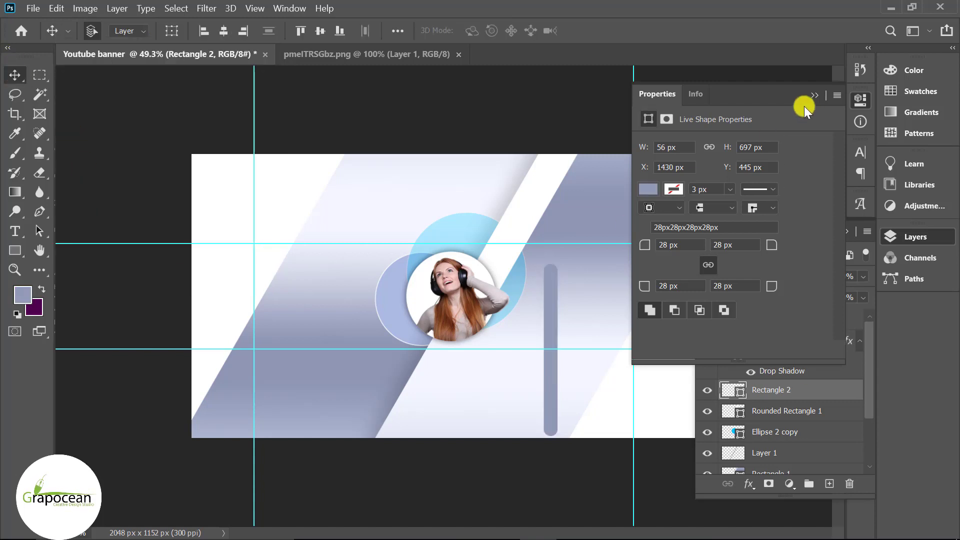
click(815, 95)
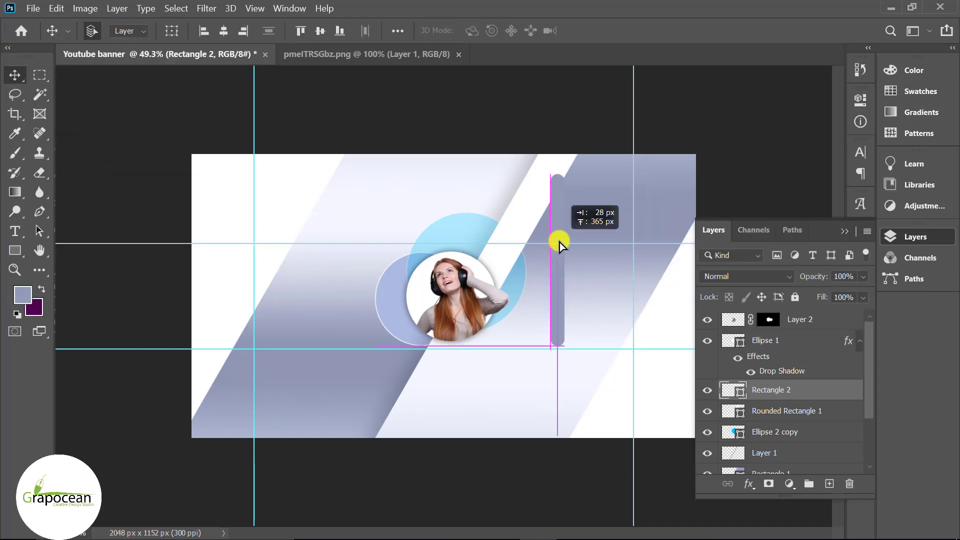
Move the grey bar up, tilt it diagonally, and stretch it to about 130% height while keeping it narrow.
drag(553, 333, 559, 233)
key(ctrl+r)
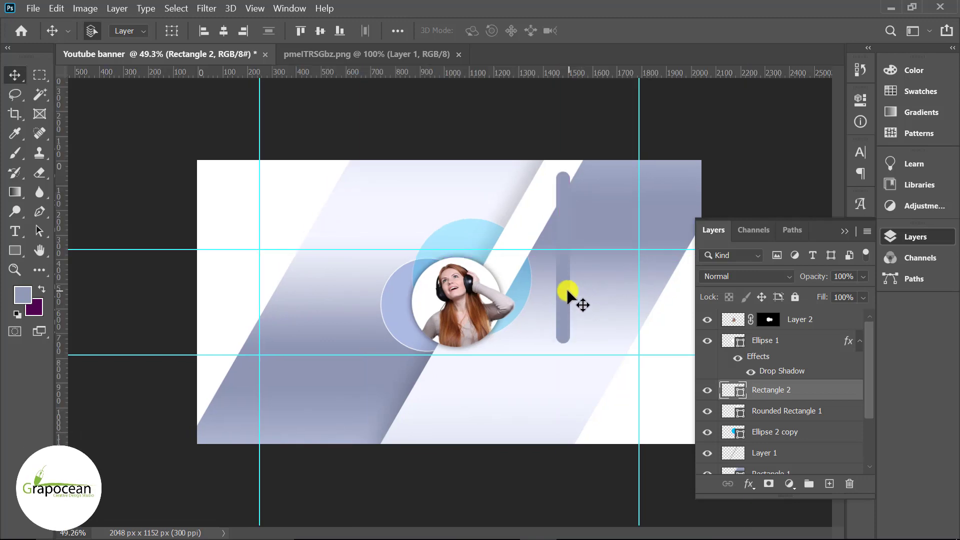
key(ctrl+t)
drag(589, 355, 528, 362)
drag(610, 174, 619, 161)
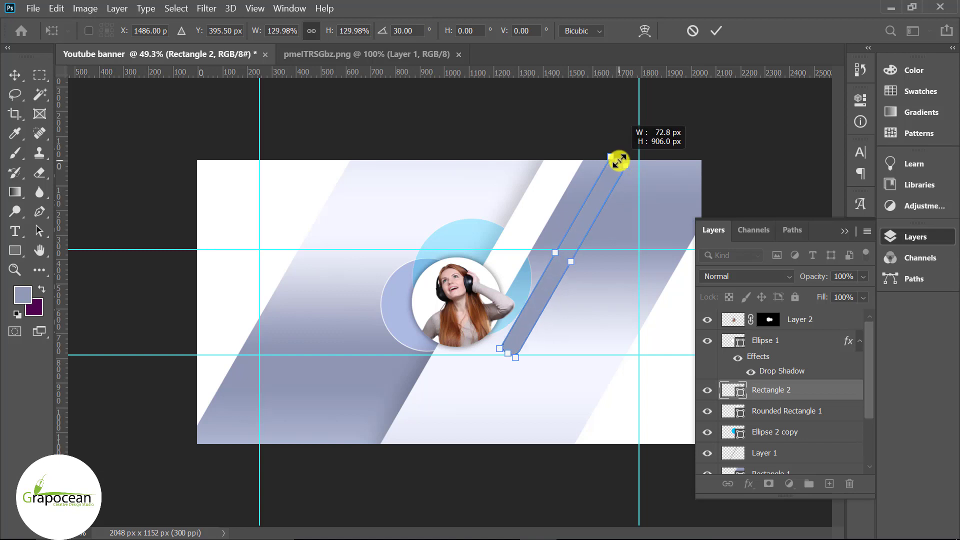
drag(565, 263, 532, 256)
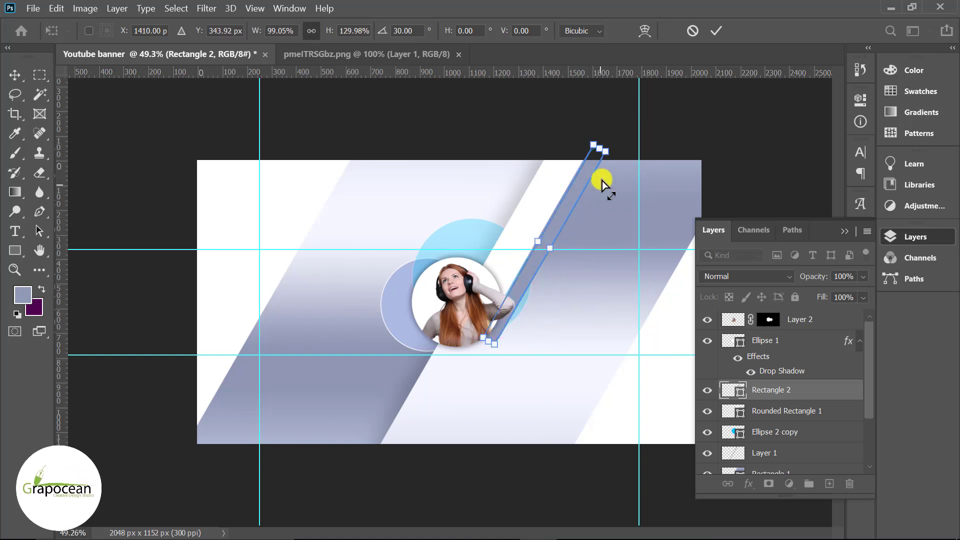
Fine-tune the bar's tilt to 30° and place it at the banner's upper-right edge.
scroll(602, 178, up, 5)
scroll(590, 176, down, 4)
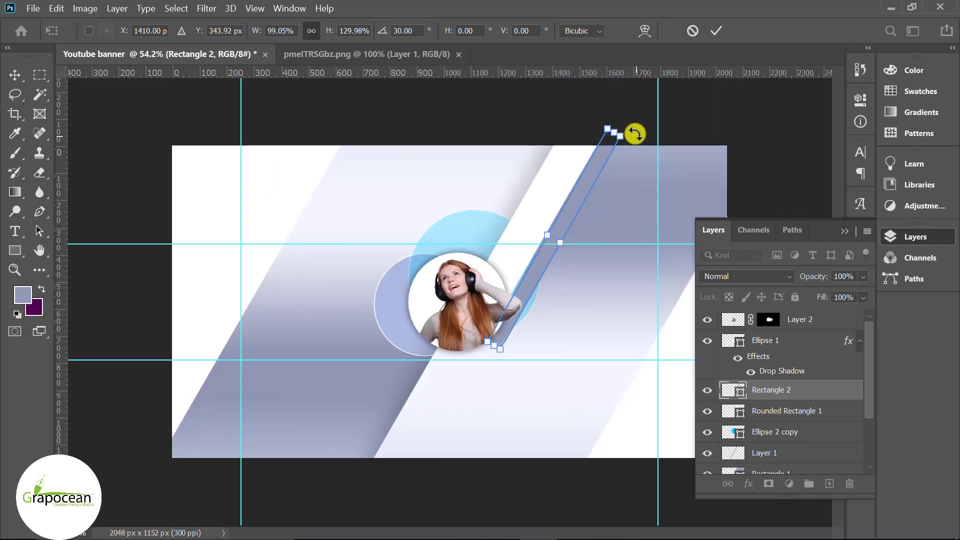
drag(634, 134, 637, 137)
drag(570, 197, 586, 155)
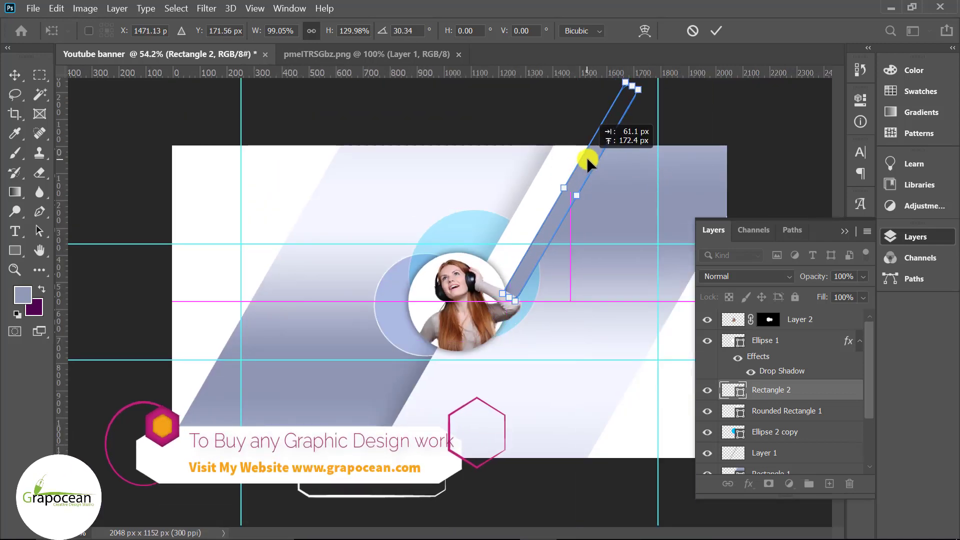
drag(586, 155, 592, 155)
click(715, 29)
key(ctrl+minus)
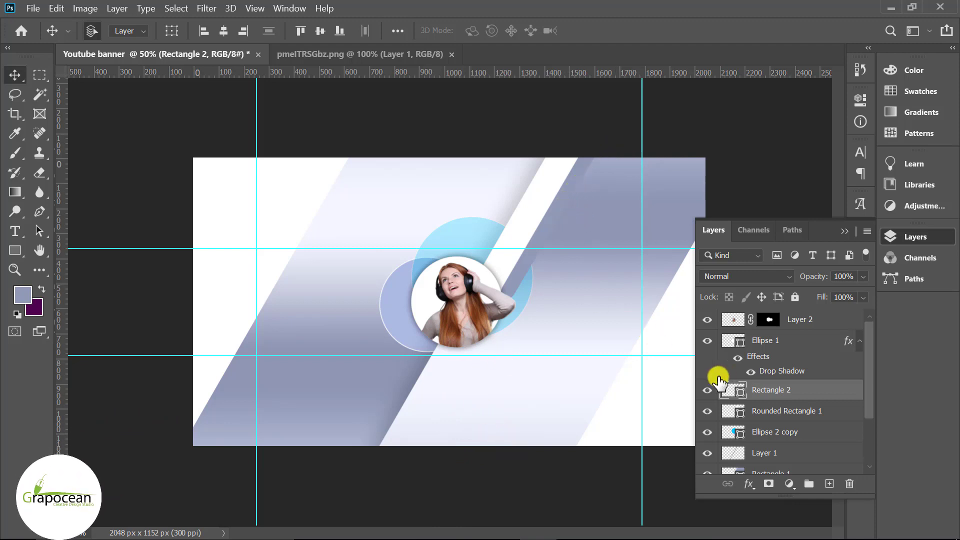
Copy the white rounded stripe below the photo and fill the copy lavender #acb9e1.
drag(524, 220, 510, 401)
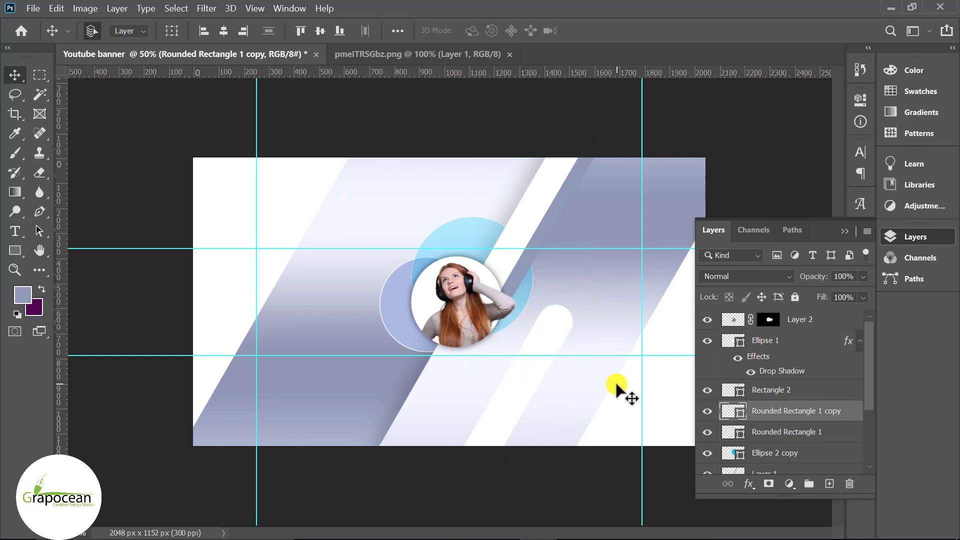
double_click(729, 412)
click(409, 306)
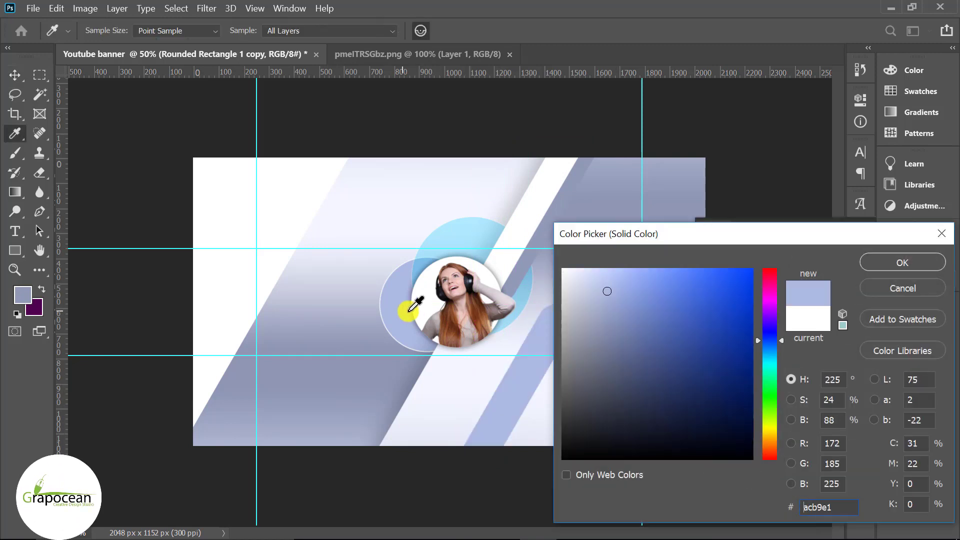
click(885, 259)
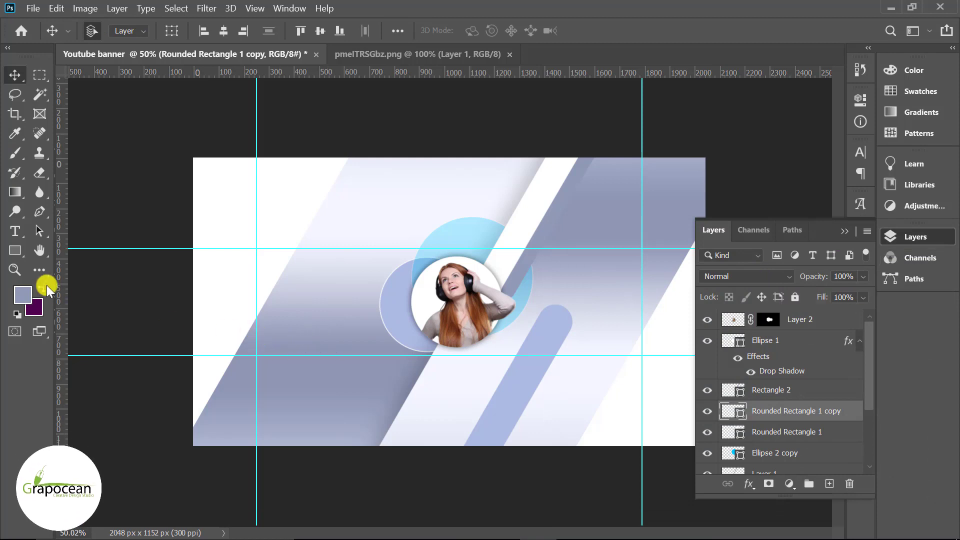
right_click(15, 250)
click(65, 263)
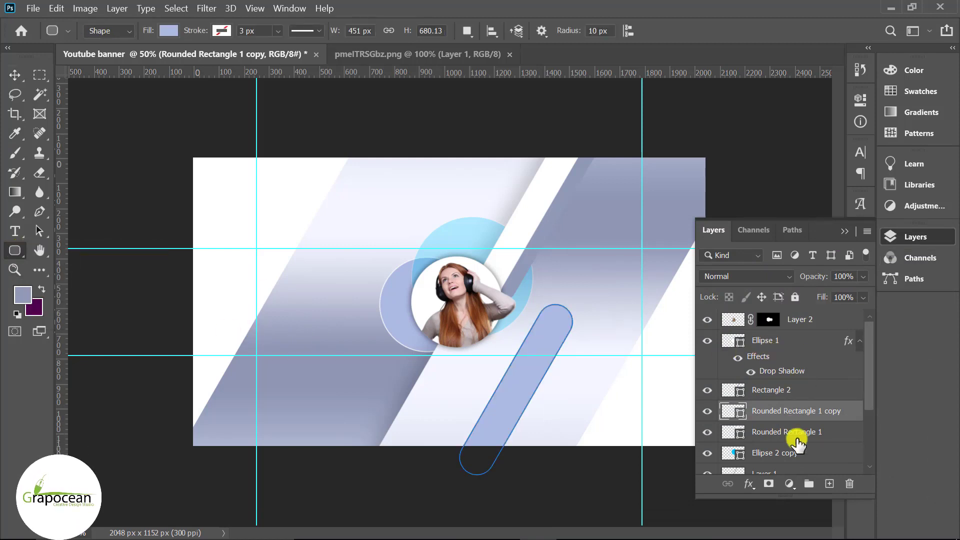
Draw a tall thin rounded rectangle on the left and fill it bright blue.
click(829, 484)
drag(315, 197, 321, 406)
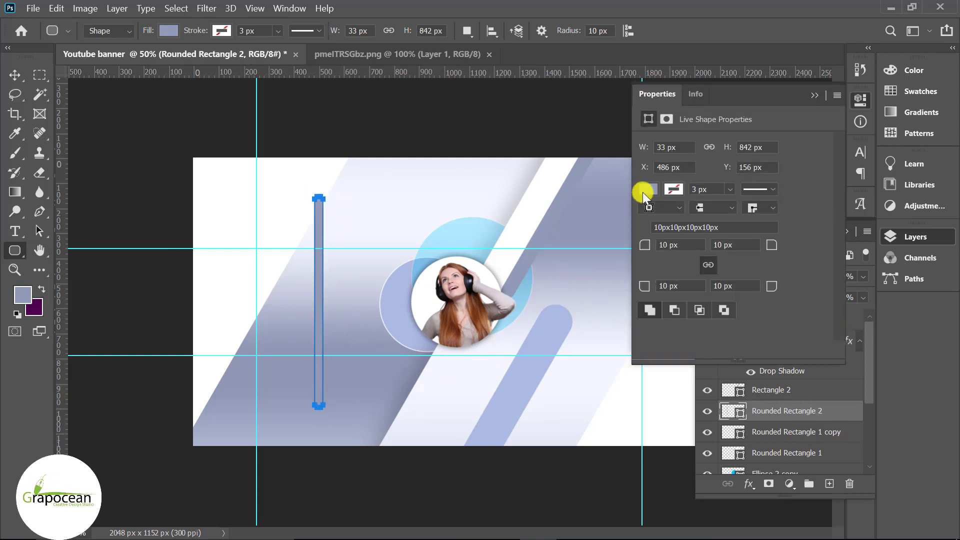
click(815, 95)
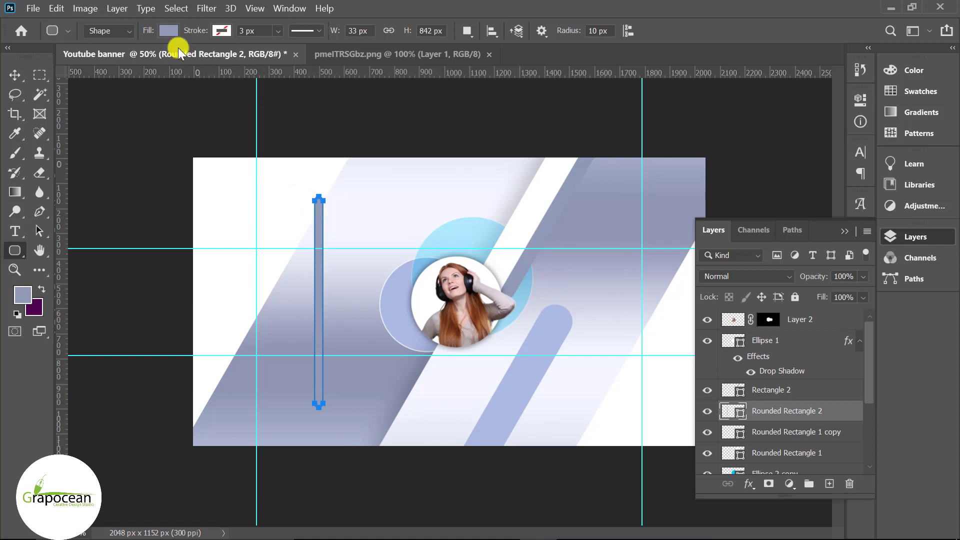
click(169, 30)
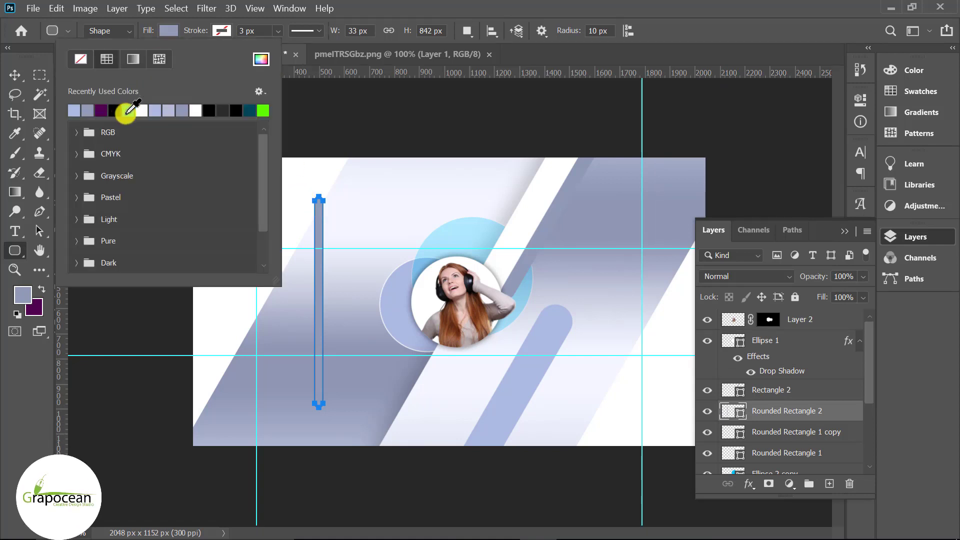
click(14, 75)
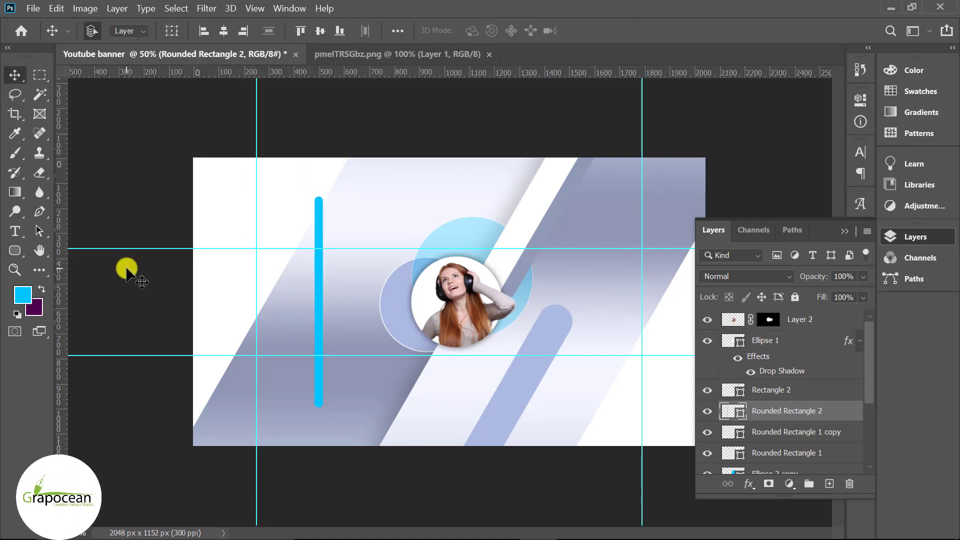
Move the blue bar over the photo, tilt it 30°, and copy it to the upper right.
click(125, 265)
mouse_move(324, 290)
mouse_down()
mouse_move(483, 294)
mouse_move(457, 291)
mouse_up()
key(ctrl+t)
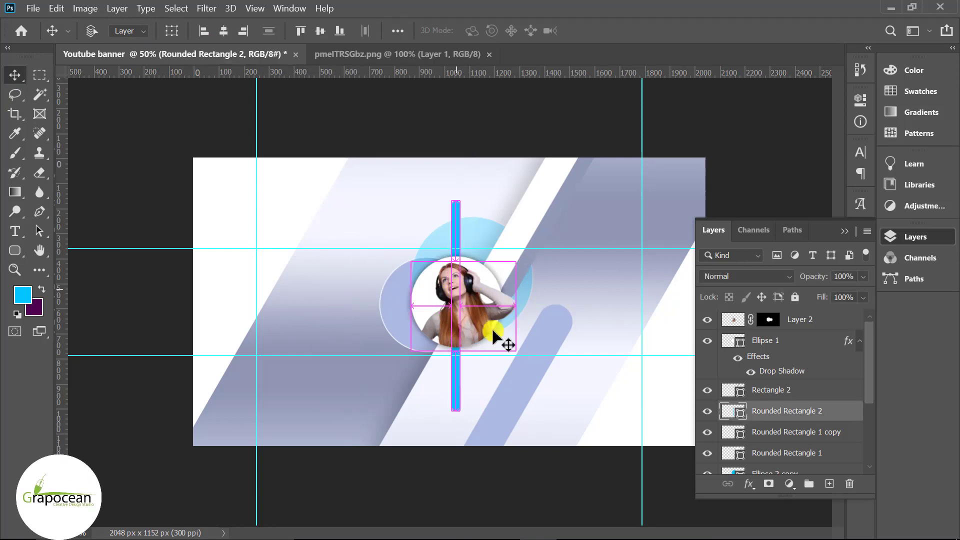
drag(500, 440, 402, 431)
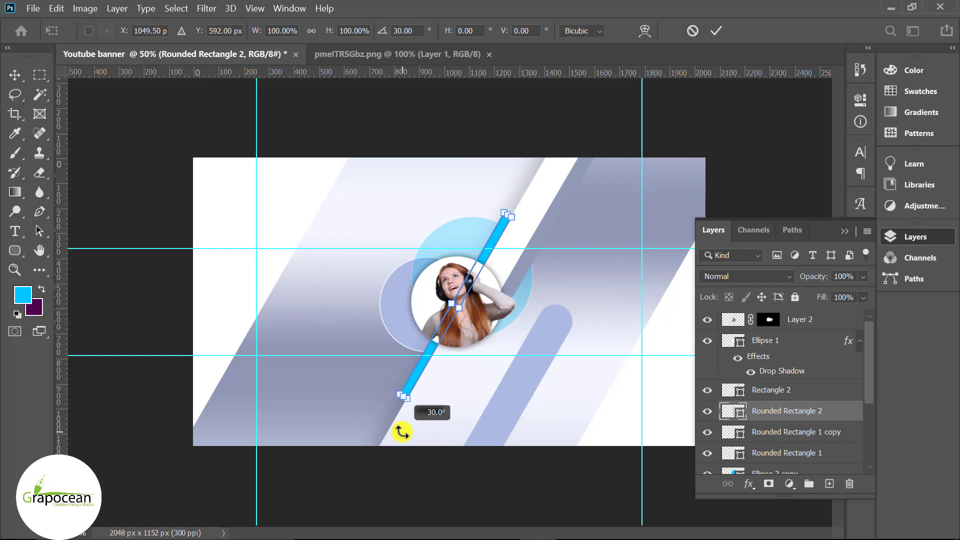
click(716, 30)
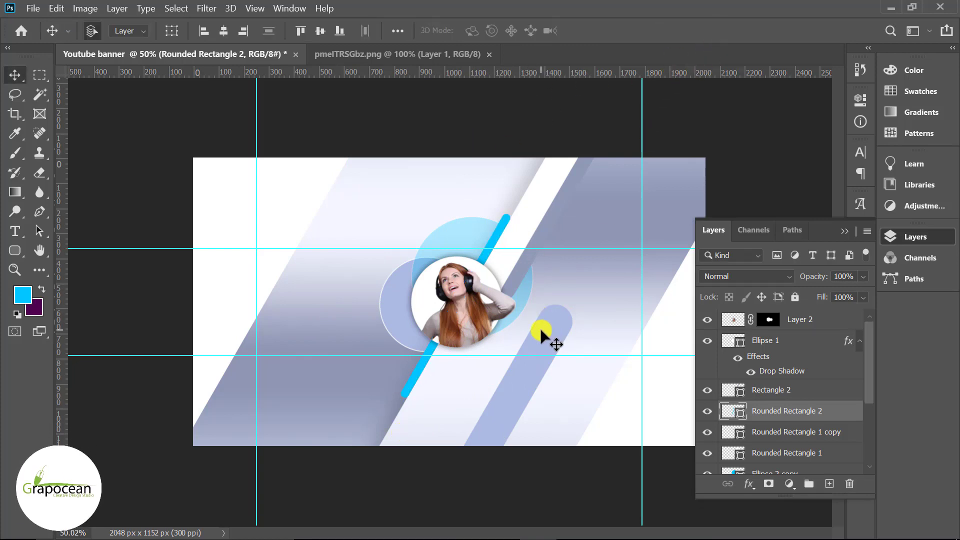
scroll(521, 330, up, 1)
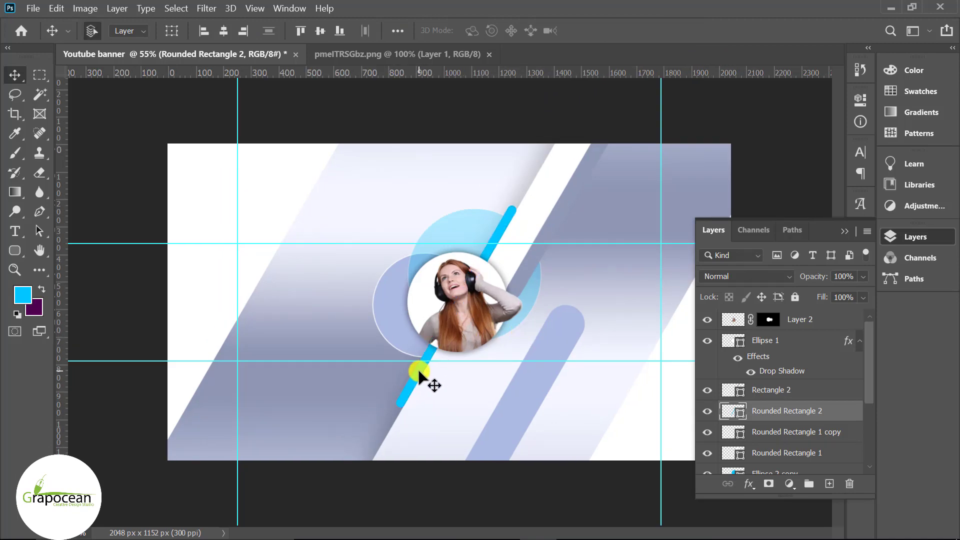
mouse_move(422, 365)
mouse_down()
mouse_move(484, 301)
mouse_move(479, 292)
mouse_up()
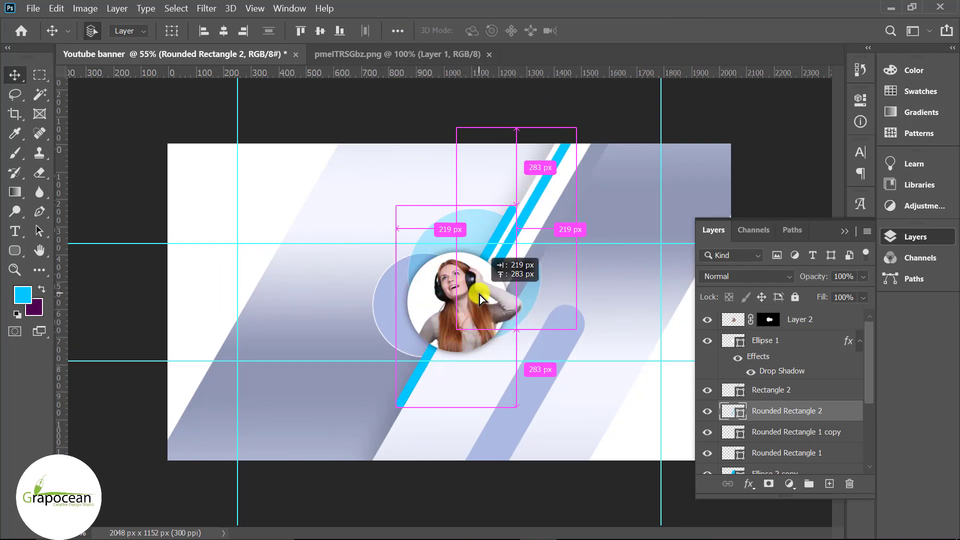
Place the blue bar copy beside the original and make it black (000000).
drag(479, 292, 479, 295)
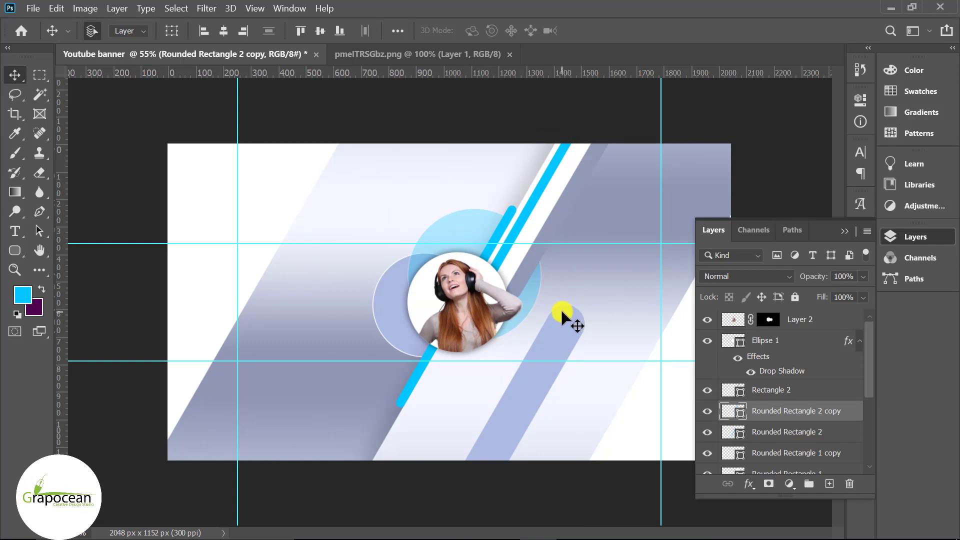
double_click(733, 411)
drag(598, 329, 529, 482)
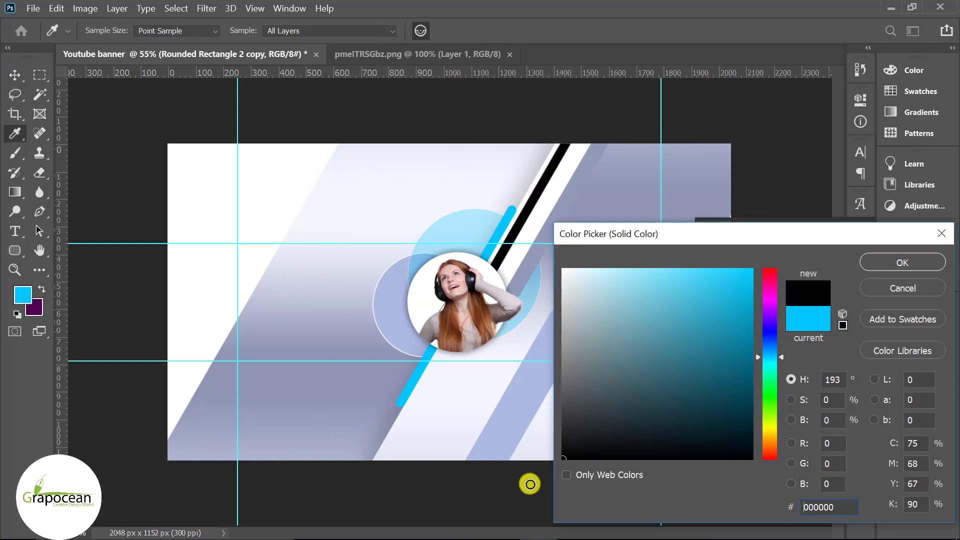
click(903, 263)
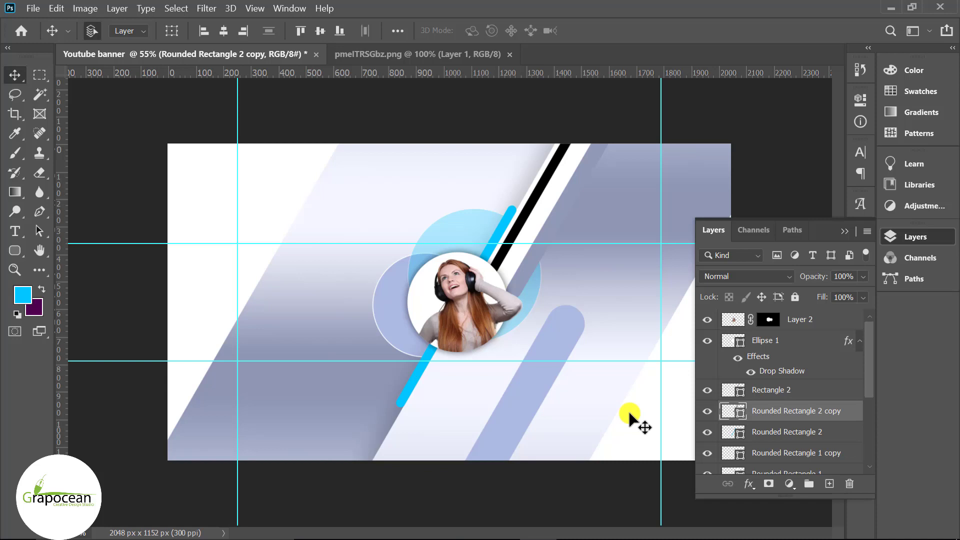
click(85, 120)
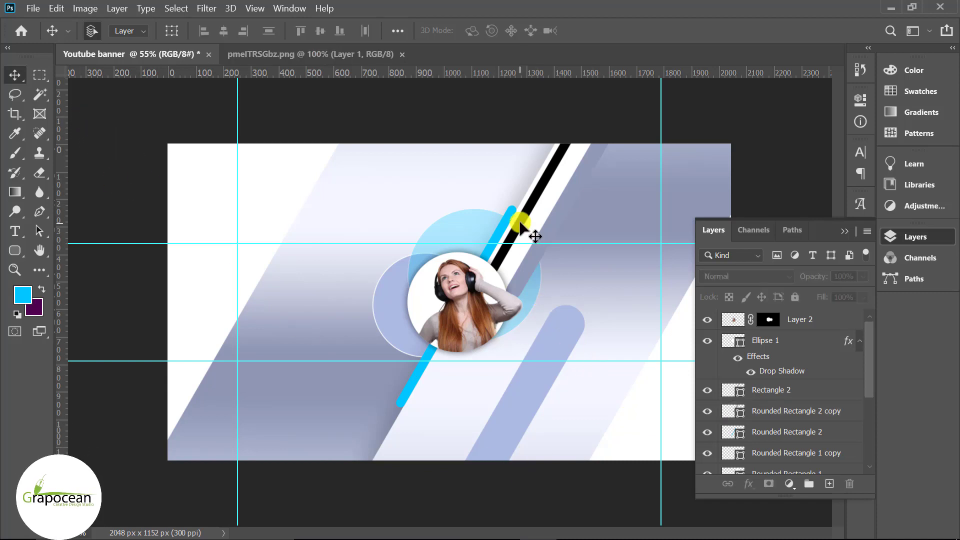
Copy the black stripe down-left and colour the new copy peach #ffaf87.
drag(529, 209, 494, 296)
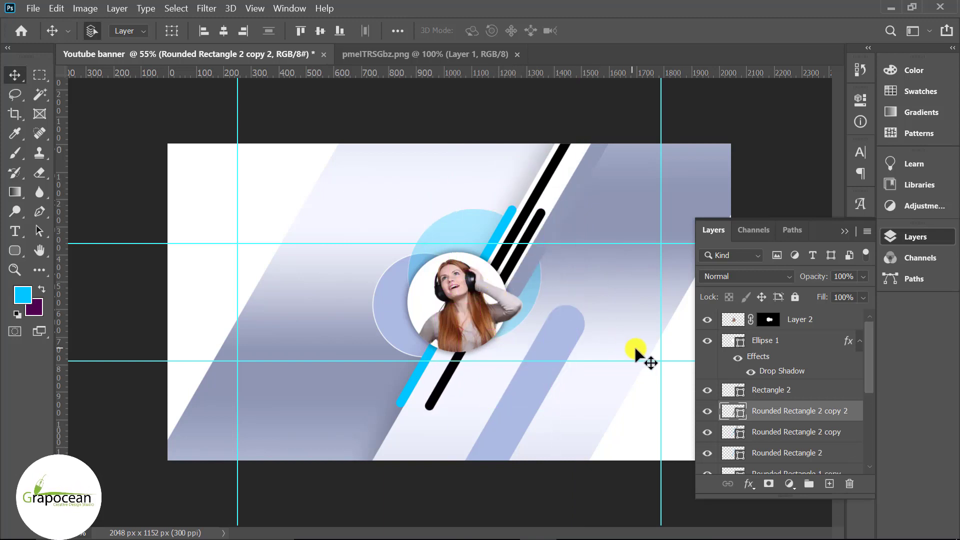
double_click(735, 411)
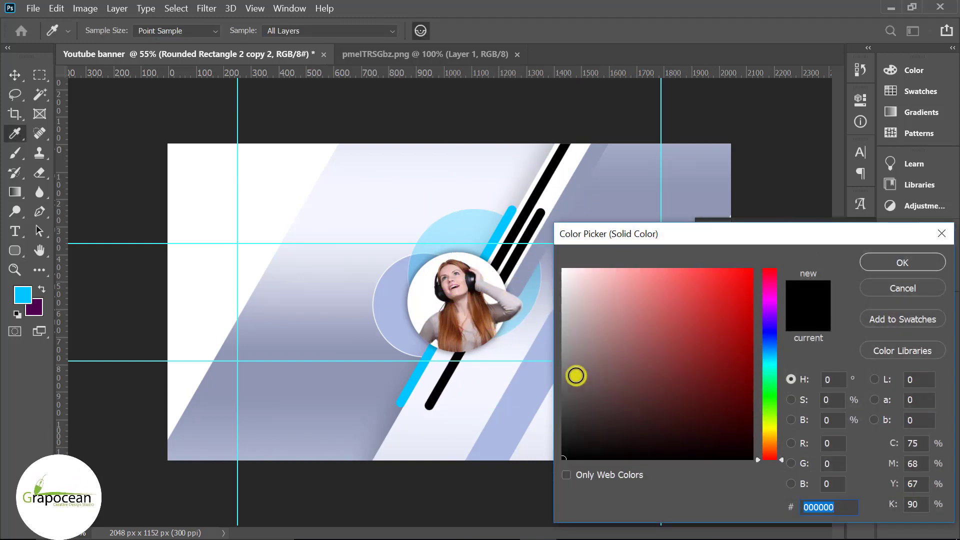
click(485, 309)
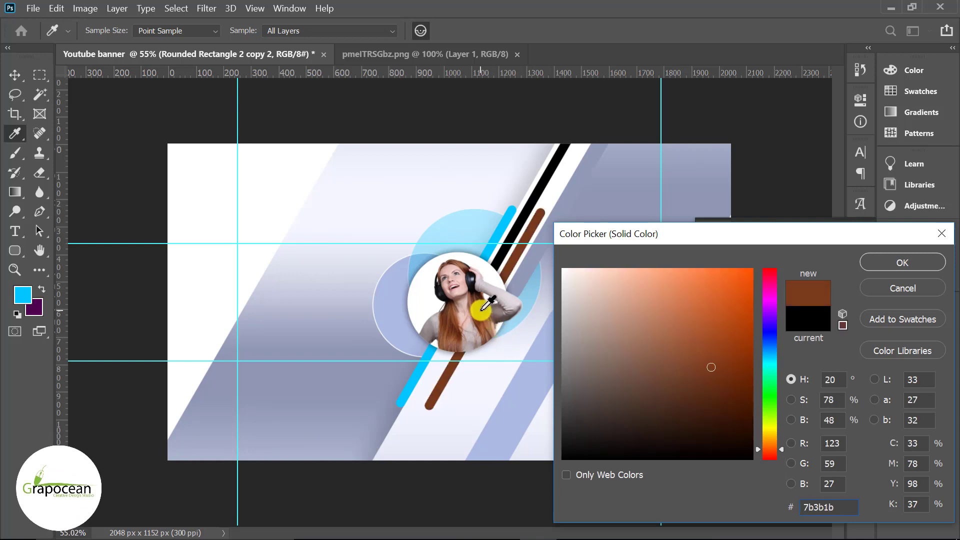
drag(701, 312, 652, 241)
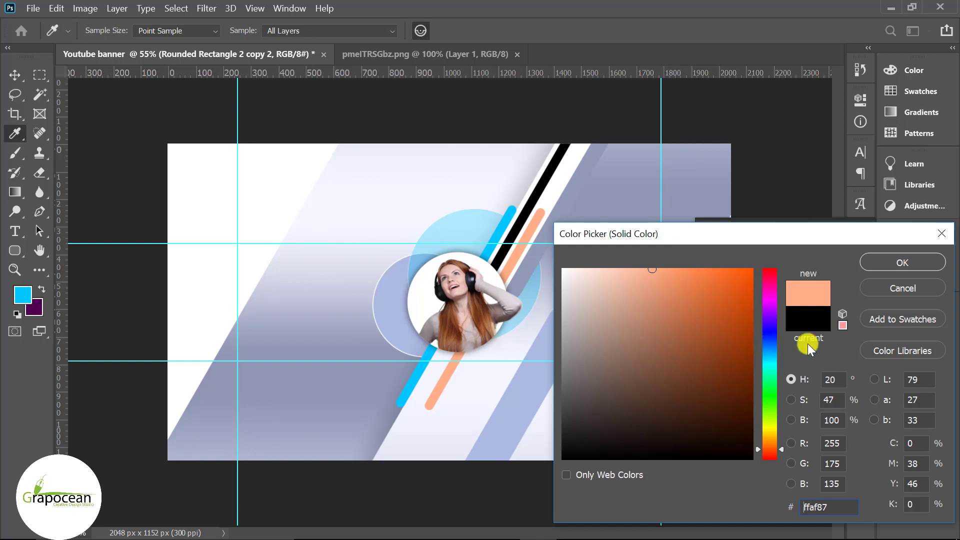
click(919, 260)
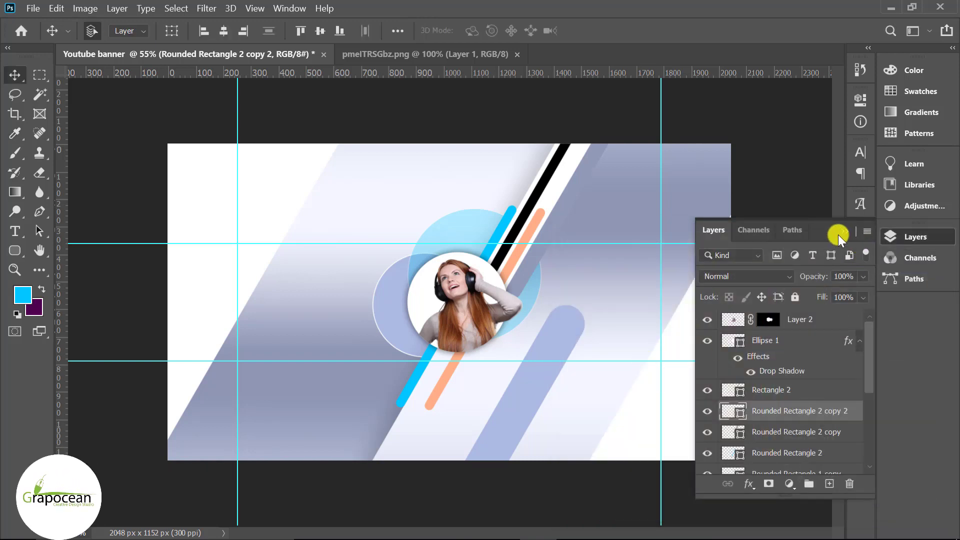
click(915, 237)
scroll(687, 422, down, 2)
Start a text layer left of the photo set to 15 pt white.
click(15, 231)
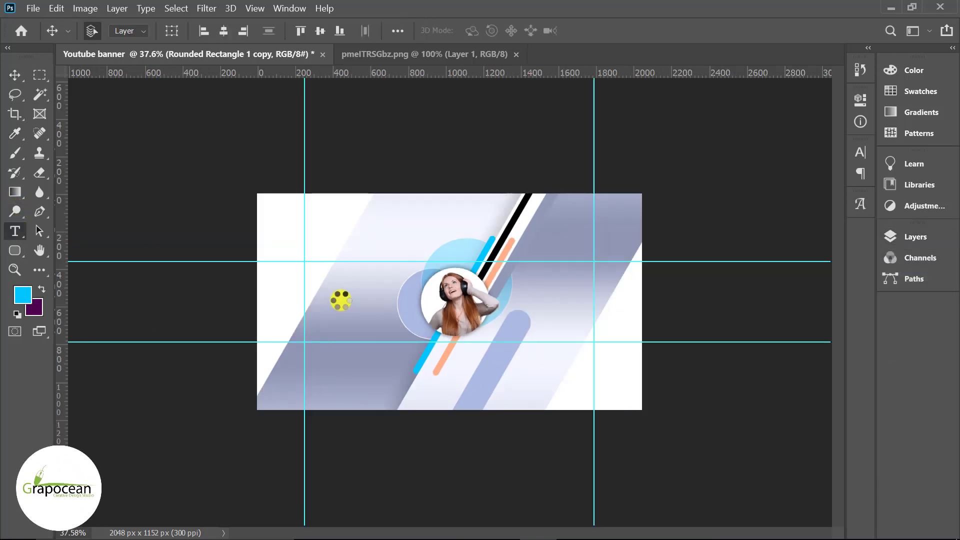
click(915, 236)
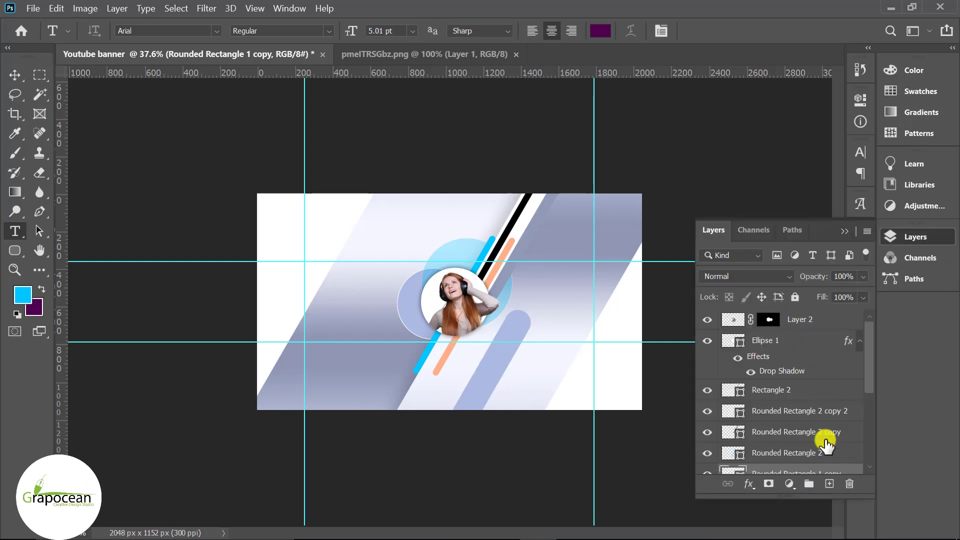
click(336, 294)
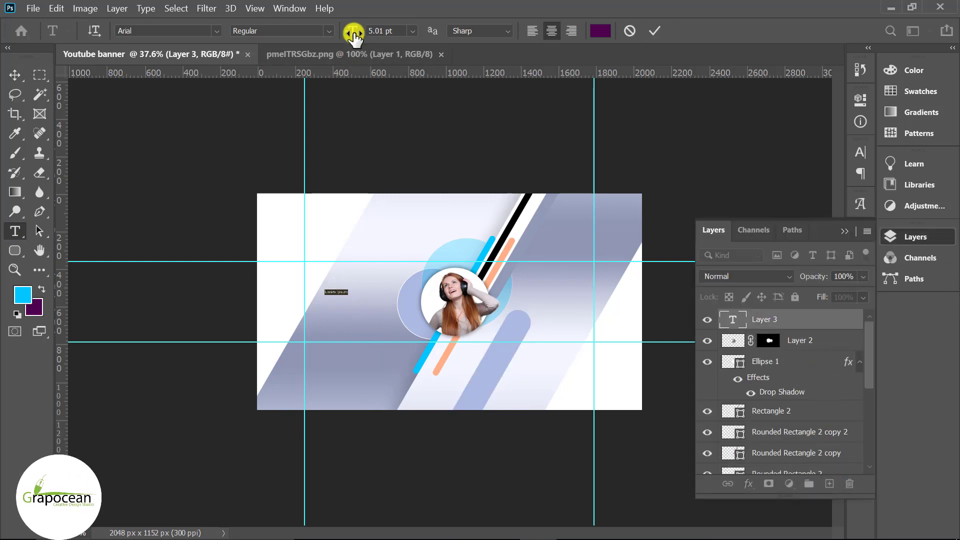
drag(354, 34, 364, 29)
click(600, 30)
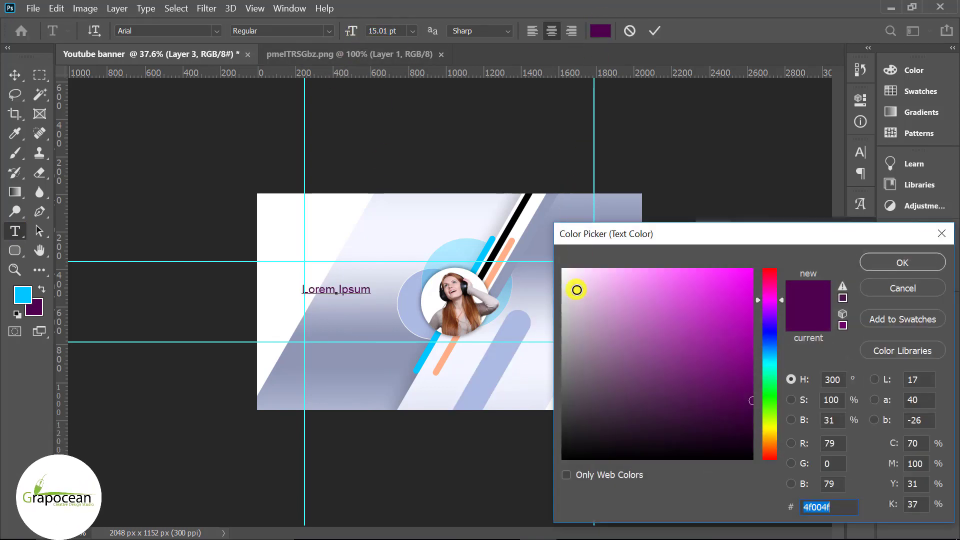
drag(577, 290, 562, 269)
click(902, 263)
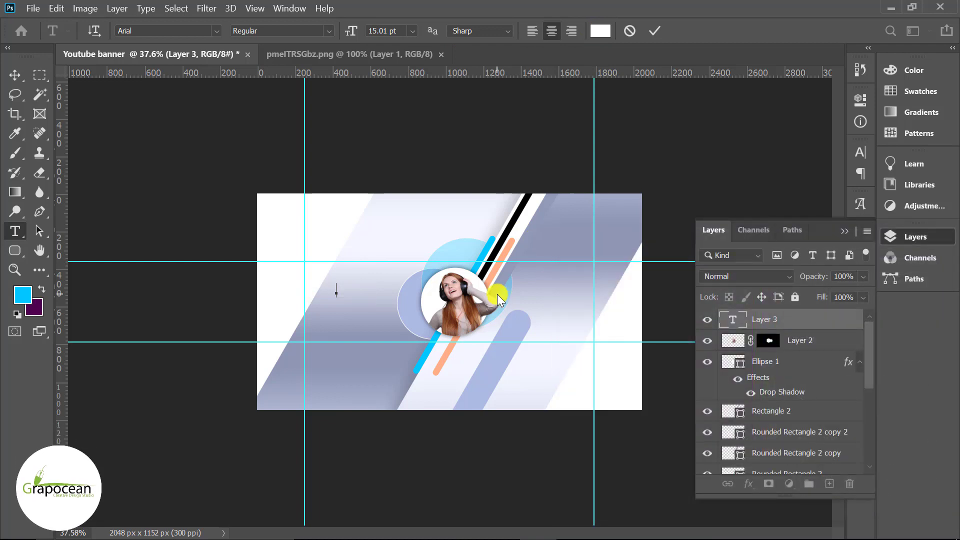
Type 'Modern' and give it the Arial Black font style.
text(MOder)
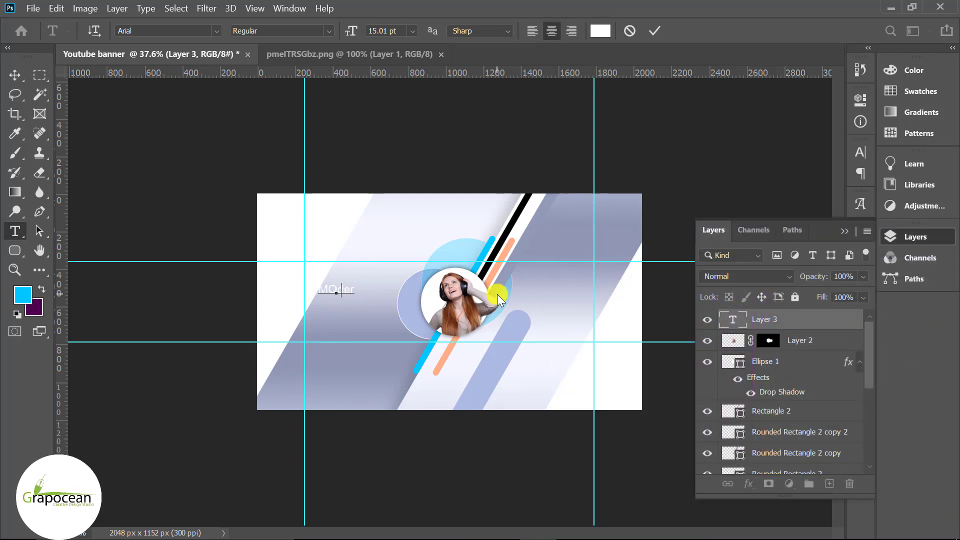
key(BackSpace)
key(BackSpace)
key(BackSpace)
text(Mod)
text(ern)
double_click(355, 288)
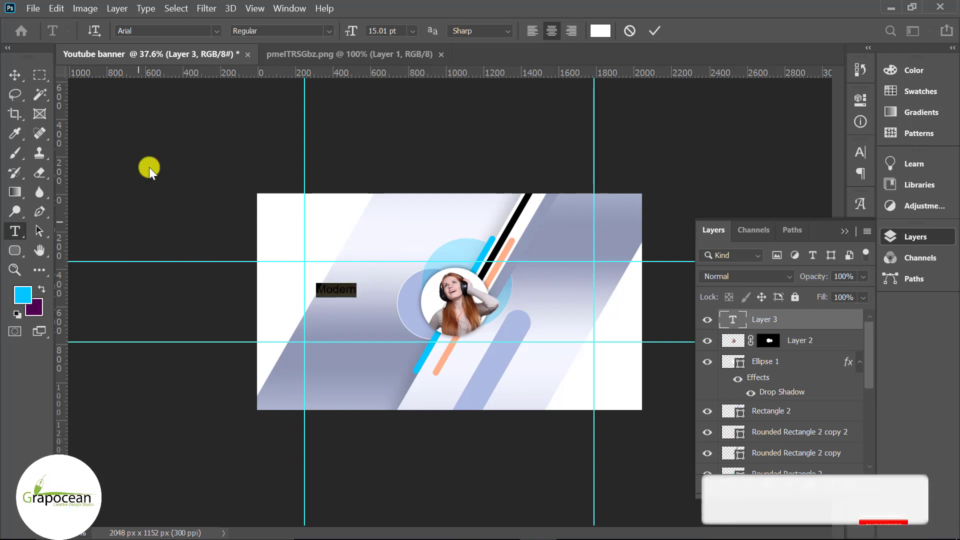
click(331, 31)
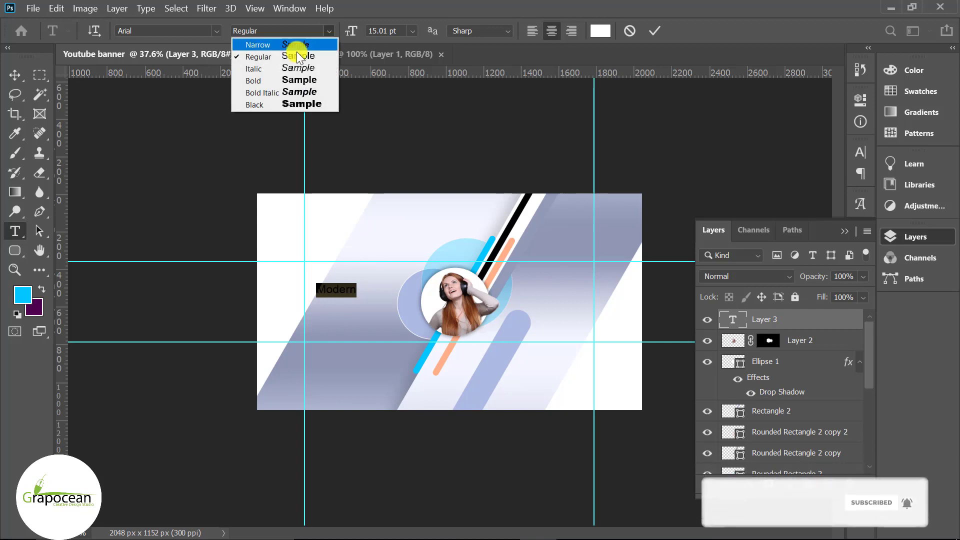
click(293, 105)
click(15, 75)
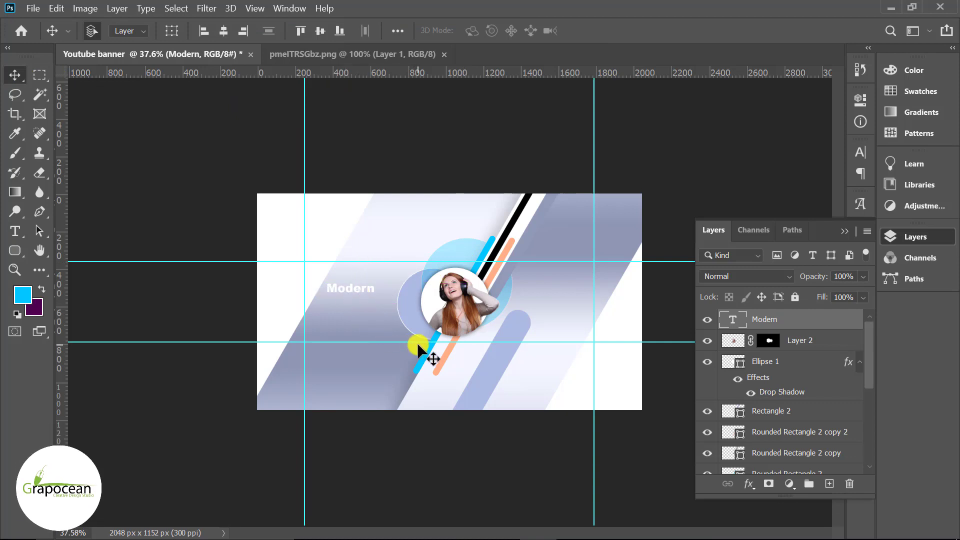
Add 'Channel' in All Caps and position it directly beneath Modern.
click(18, 232)
click(332, 319)
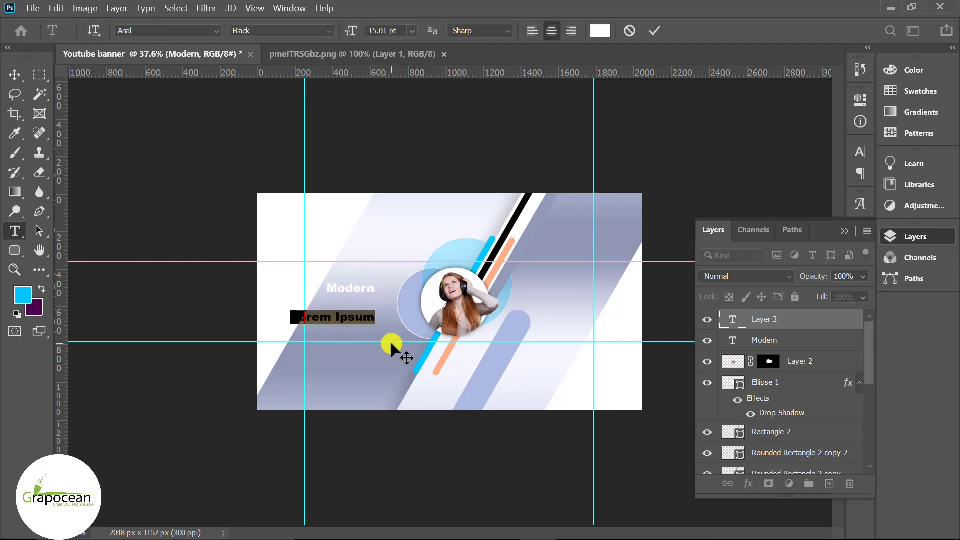
key(BackSpace)
text(Channel)
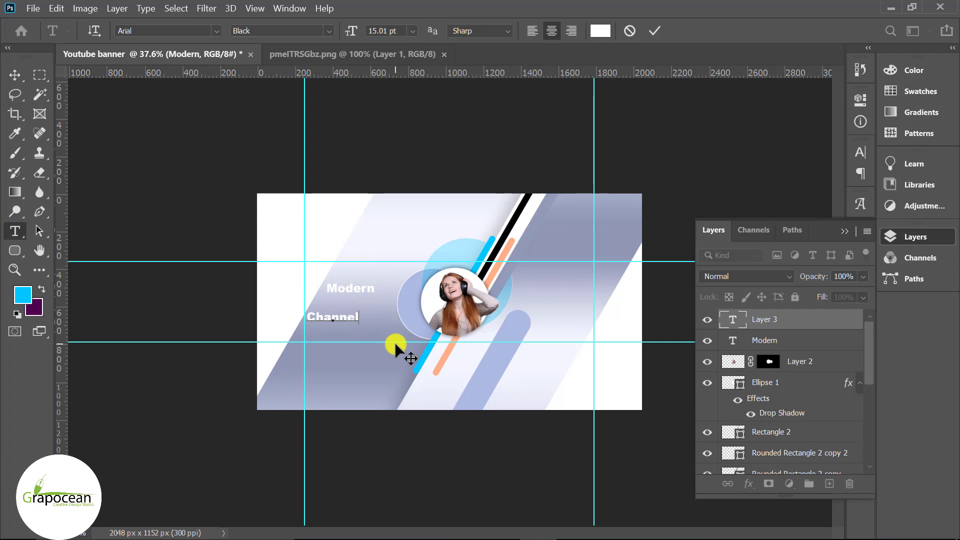
key(ctrl+a)
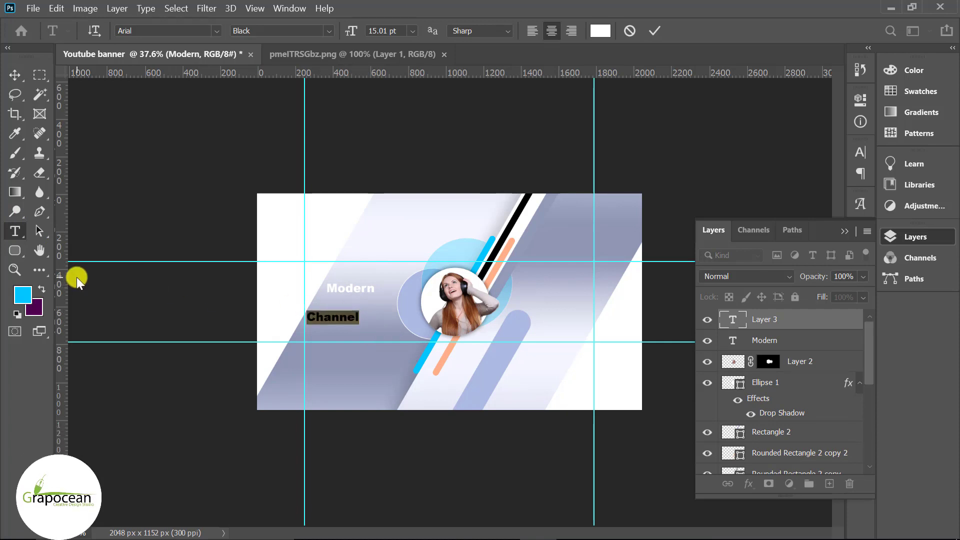
click(328, 30)
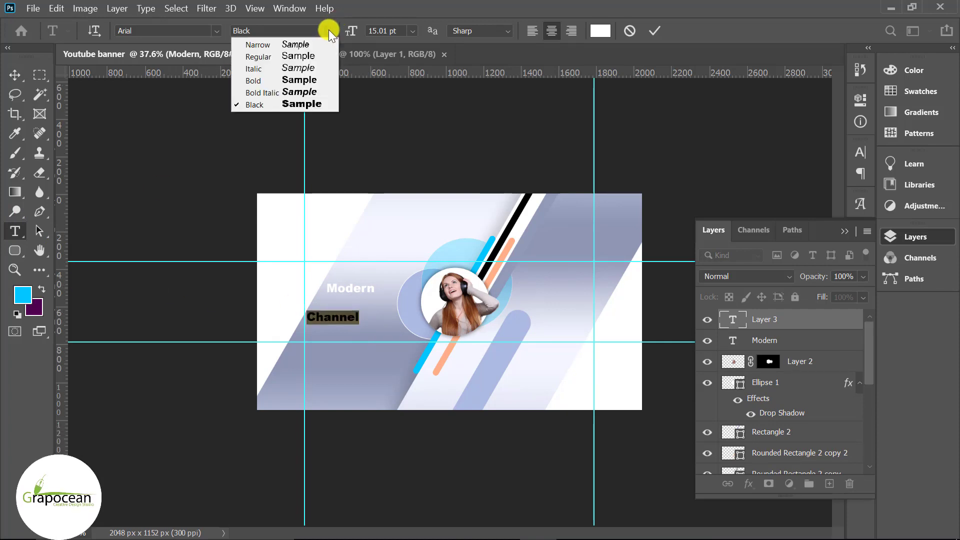
click(860, 151)
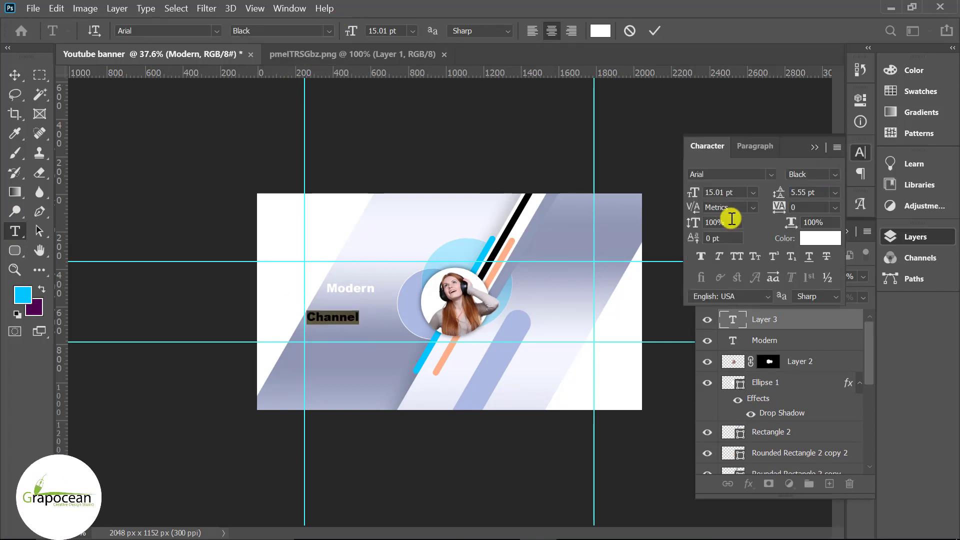
click(17, 83)
drag(350, 322, 370, 289)
Colour CHANNEL dark brown #551c00 and enlarge it to 17 pt.
click(15, 231)
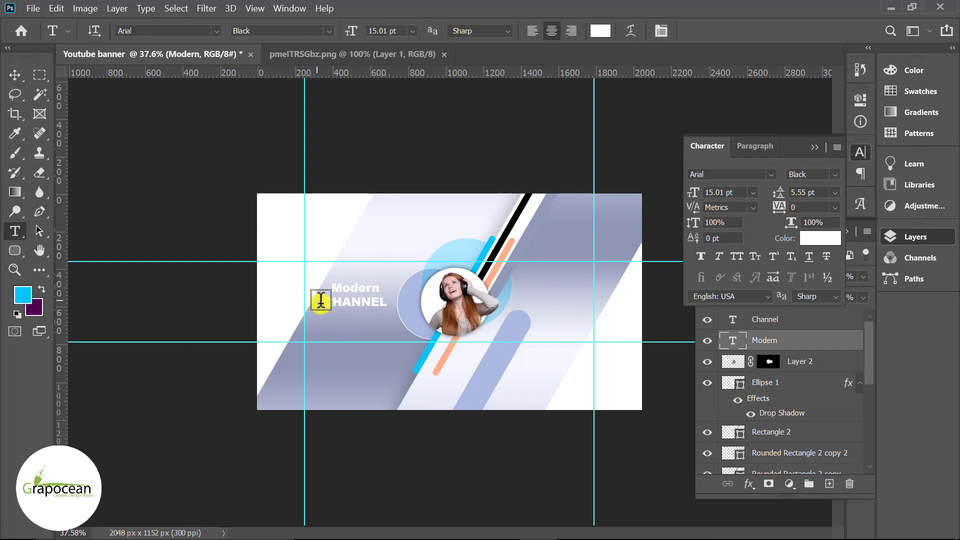
double_click(325, 303)
click(600, 31)
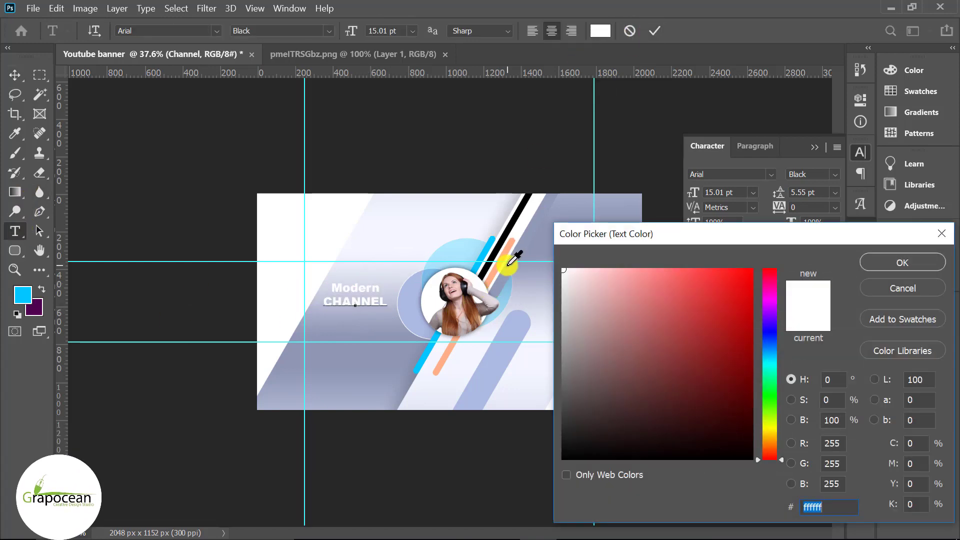
text(ffaf87)
drag(665, 301, 808, 404)
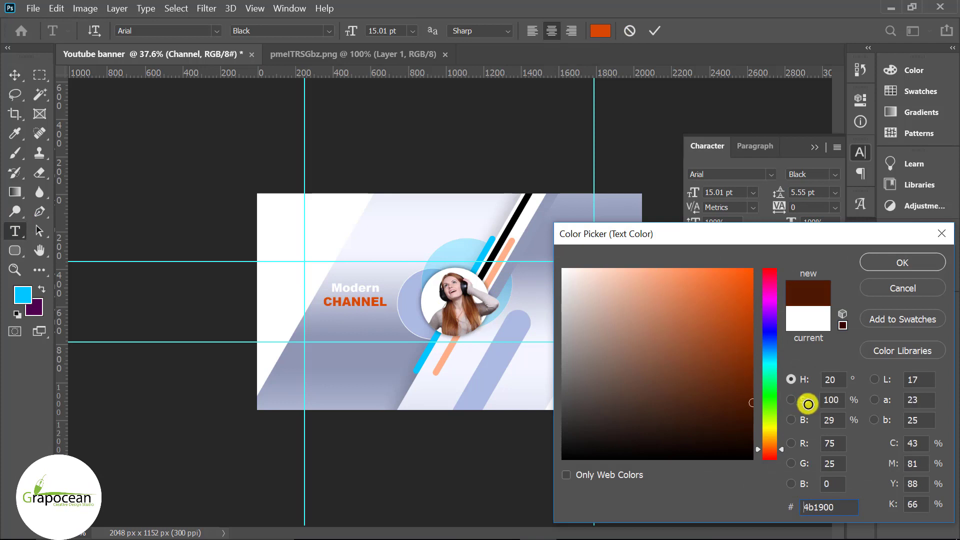
drag(712, 404, 758, 397)
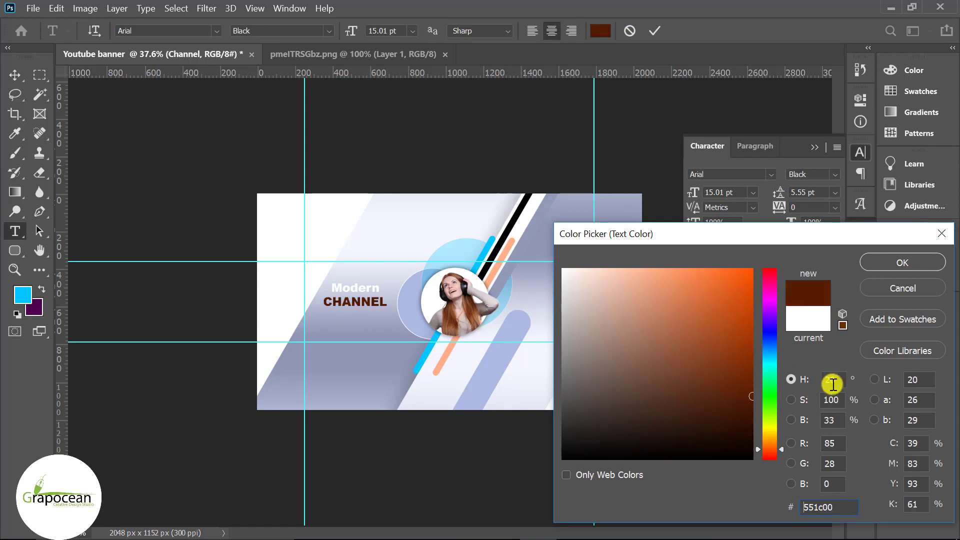
click(880, 265)
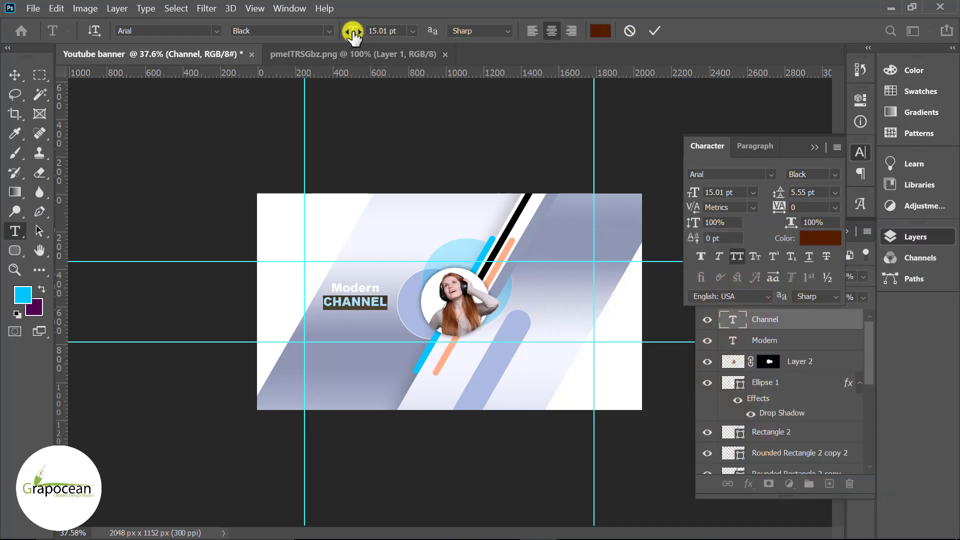
drag(349, 29, 354, 33)
click(14, 74)
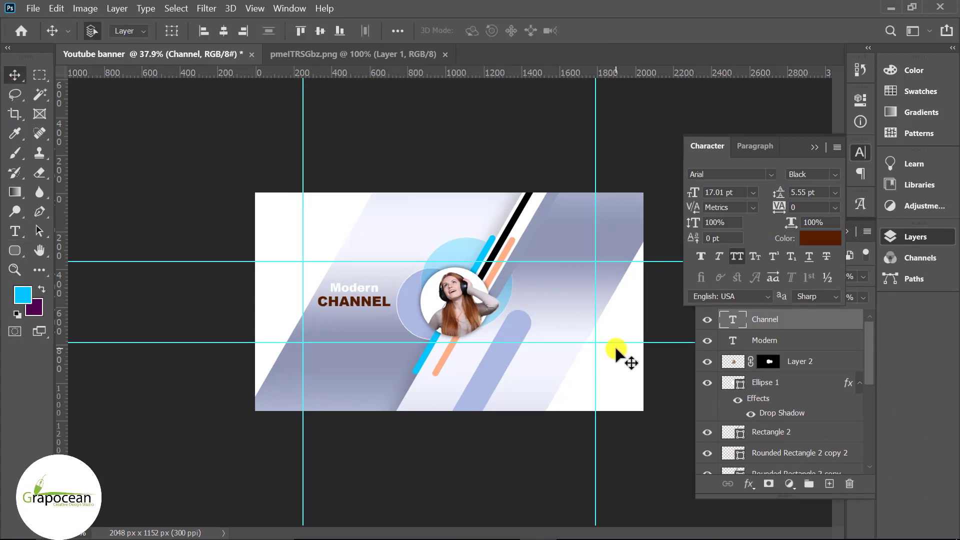
click(15, 231)
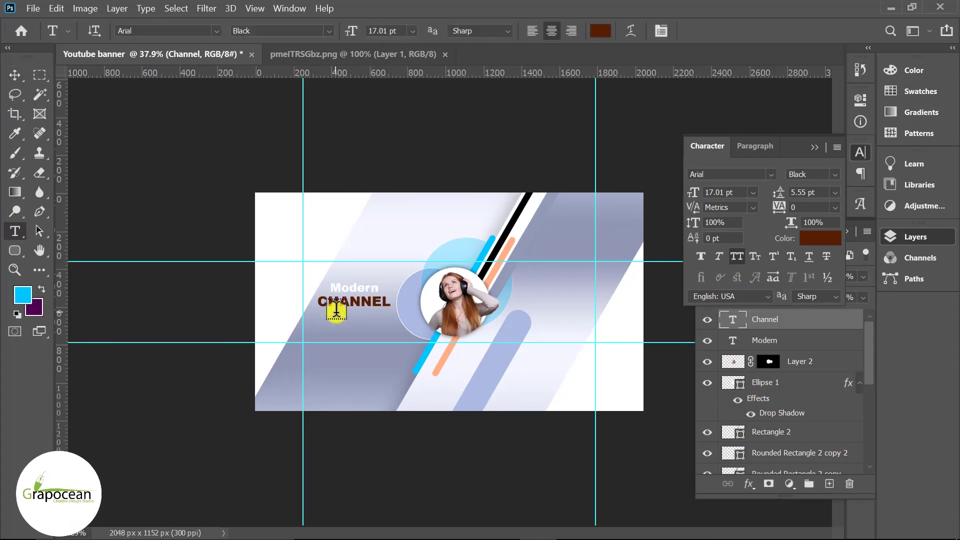
click(328, 334)
text(www.)
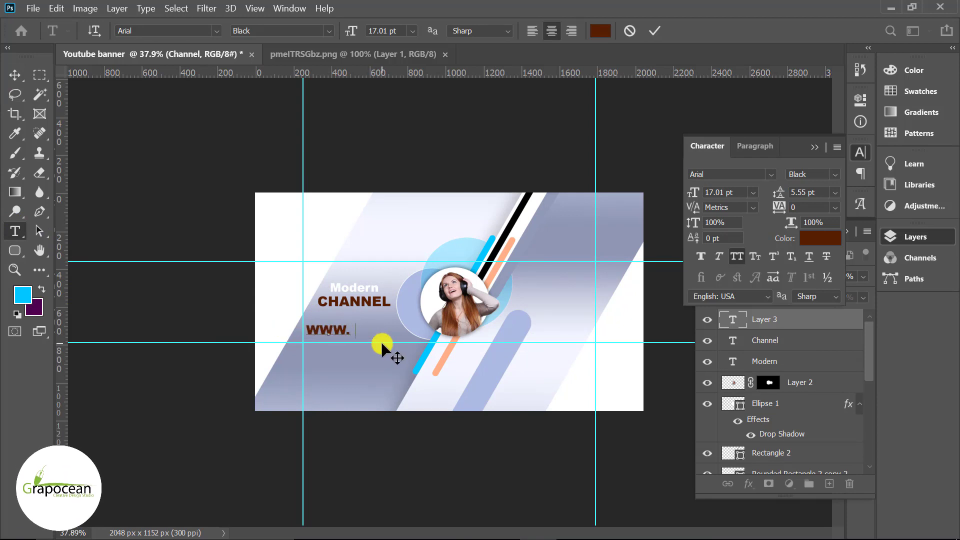
text(grapocean)
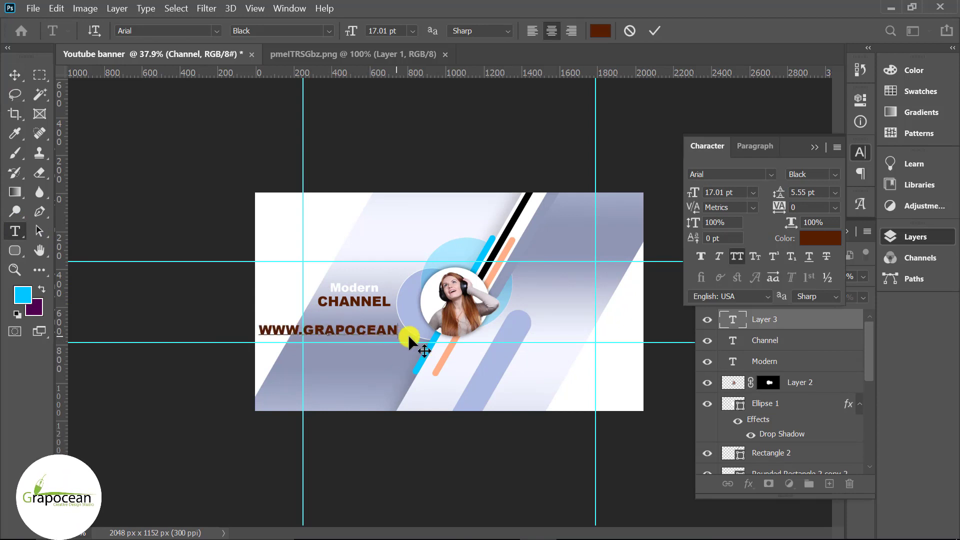
text(.com)
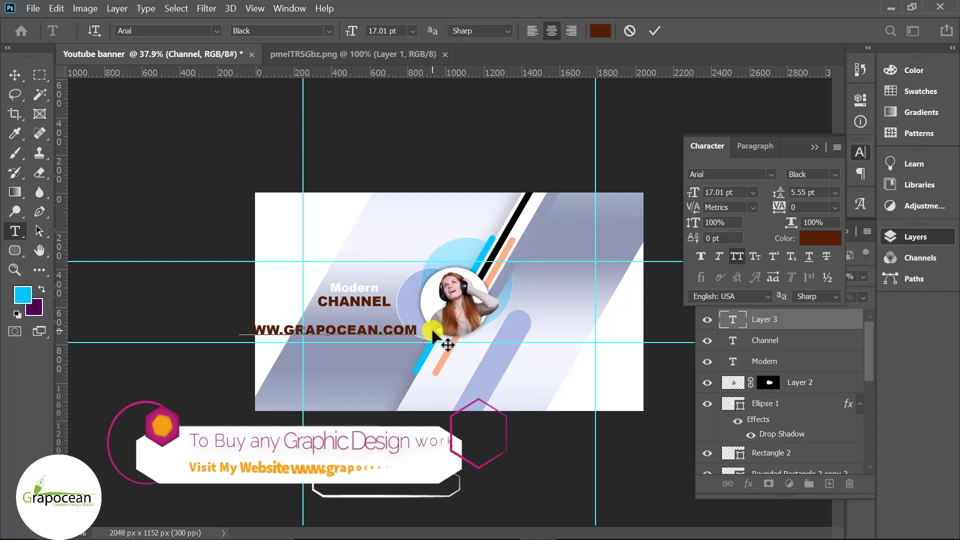
key(ctrl+a)
drag(350, 30, 343, 31)
click(328, 31)
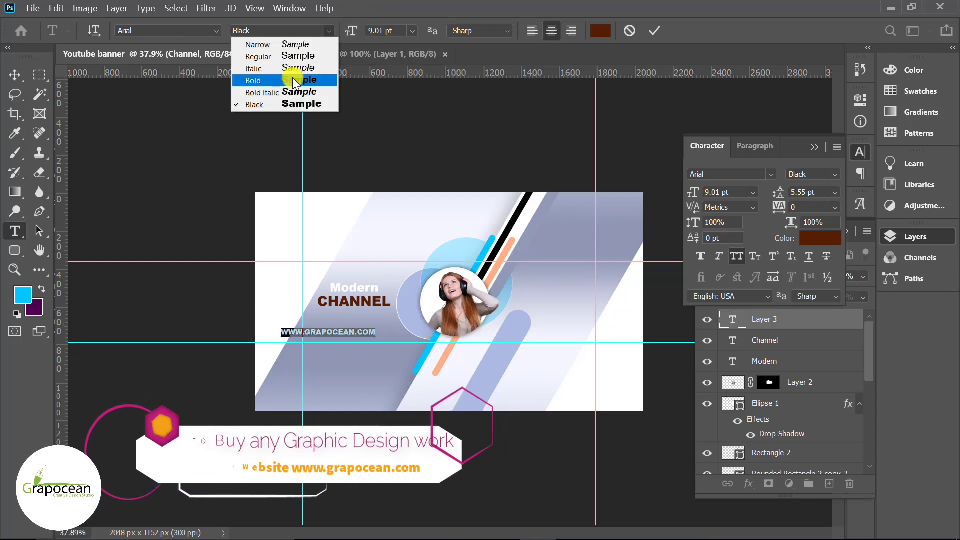
click(293, 57)
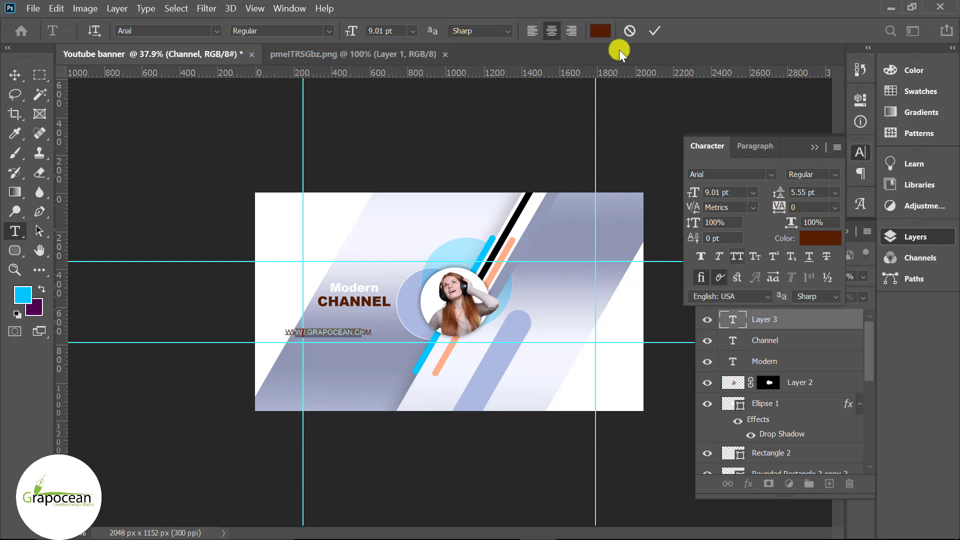
Colour the website text white #ffffff and centre it under CHANNEL.
click(600, 31)
click(506, 238)
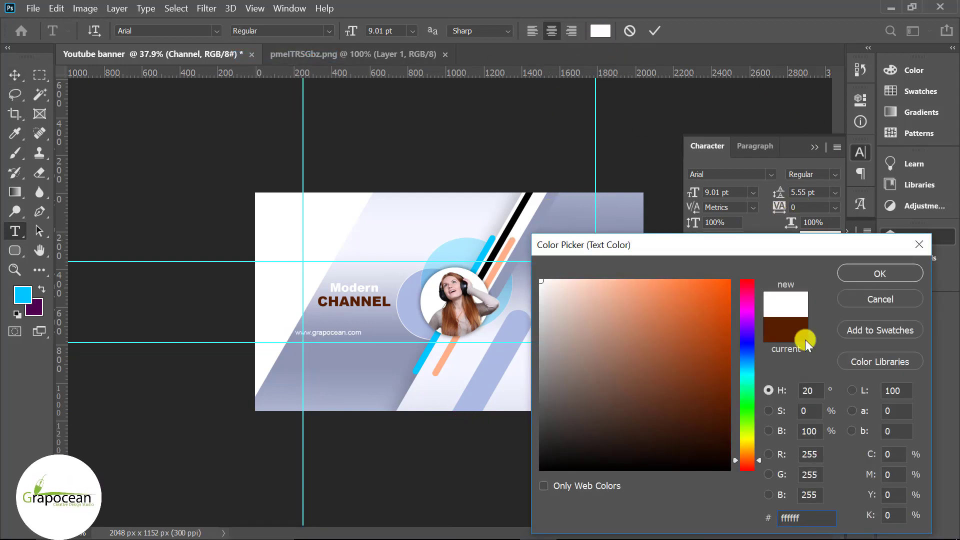
click(880, 274)
click(15, 75)
click(344, 332)
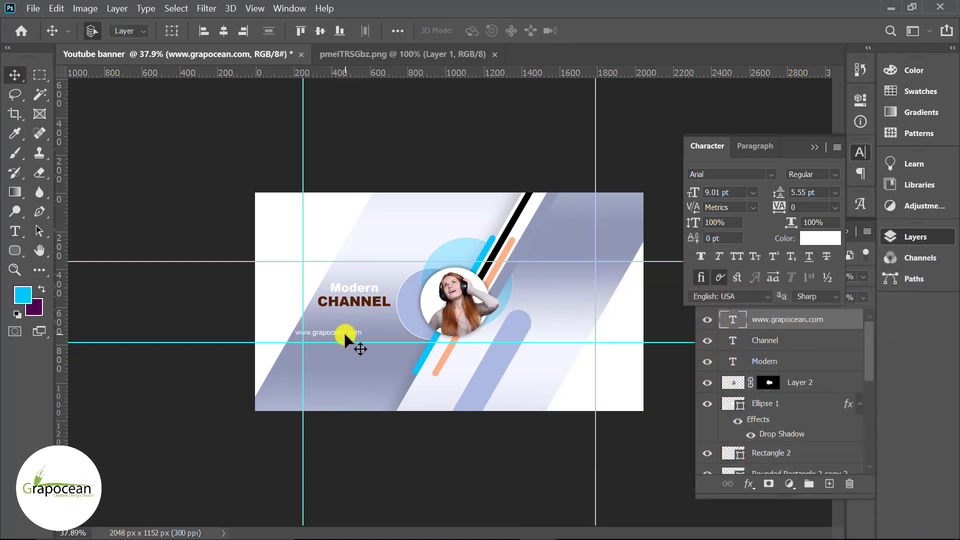
drag(344, 332, 370, 332)
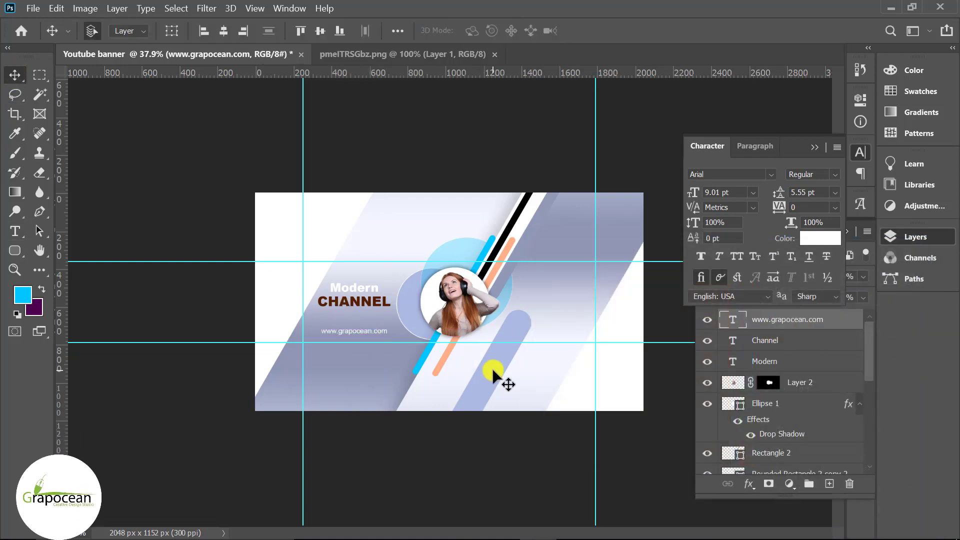
Type the person's name at 13.01 pt, move it right of the photo, and reselect it.
click(16, 230)
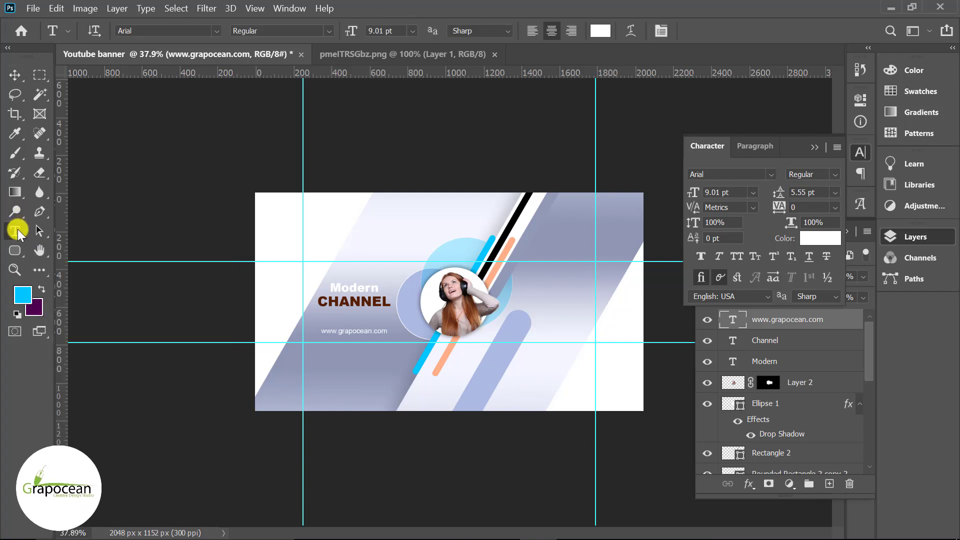
click(565, 330)
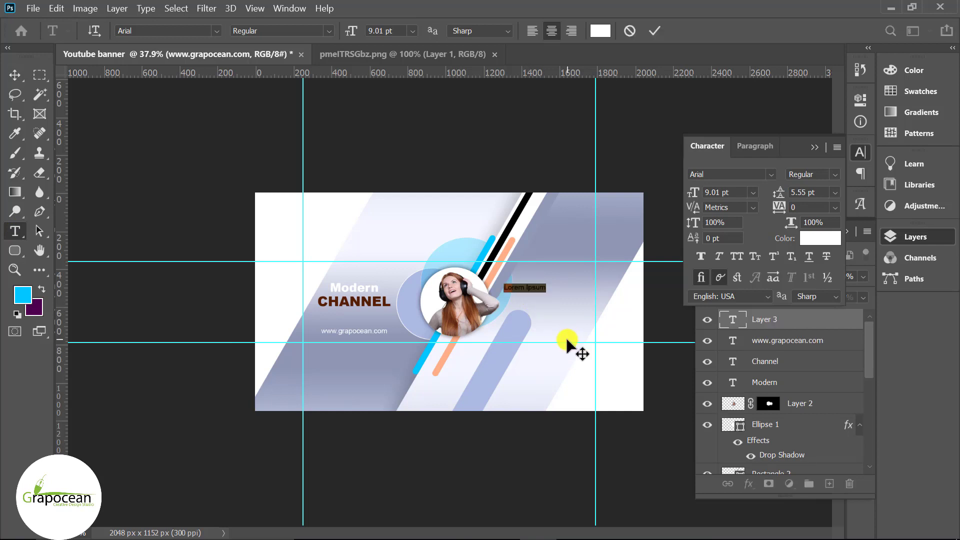
key(BackSpace)
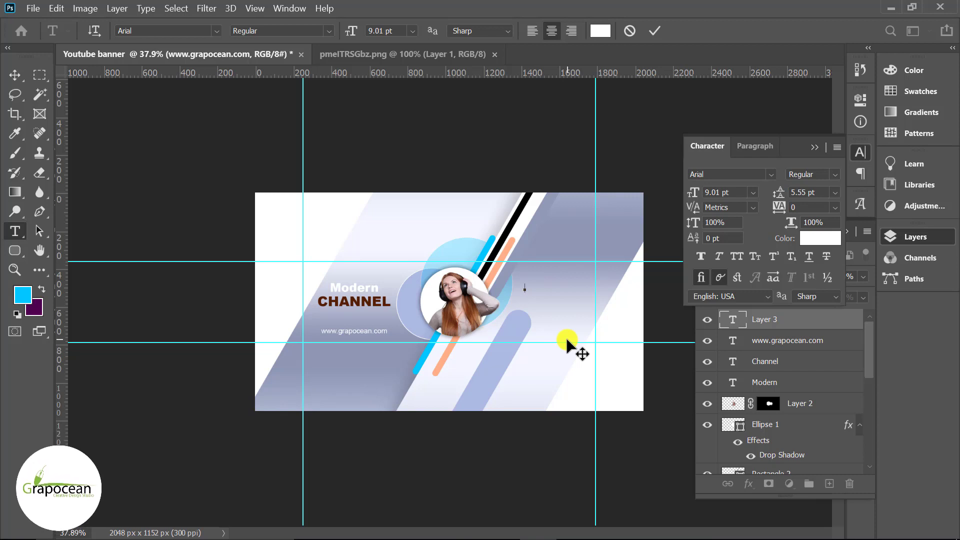
text(Jon)
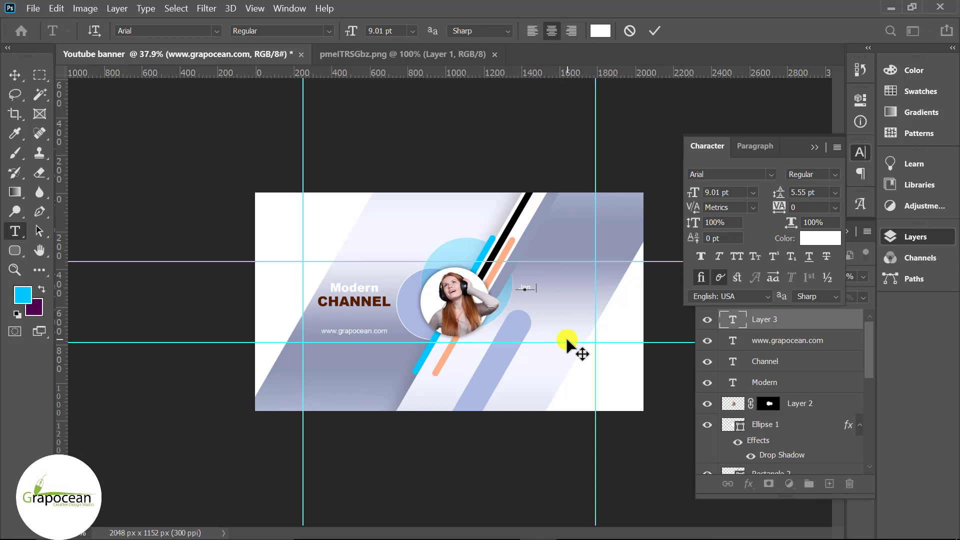
text(son Sm)
text(ith)
key(ctrl+a)
drag(351, 32, 350, 33)
click(14, 74)
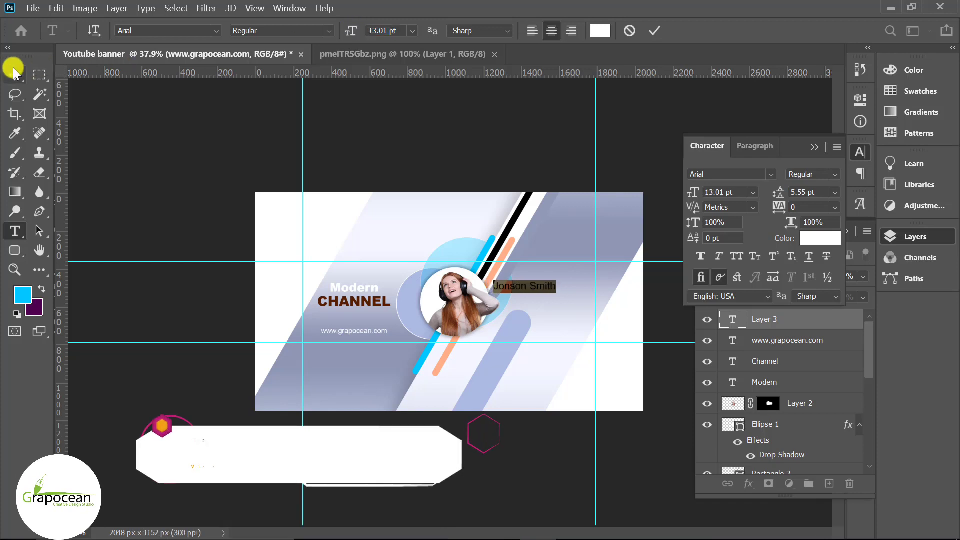
drag(524, 286, 564, 283)
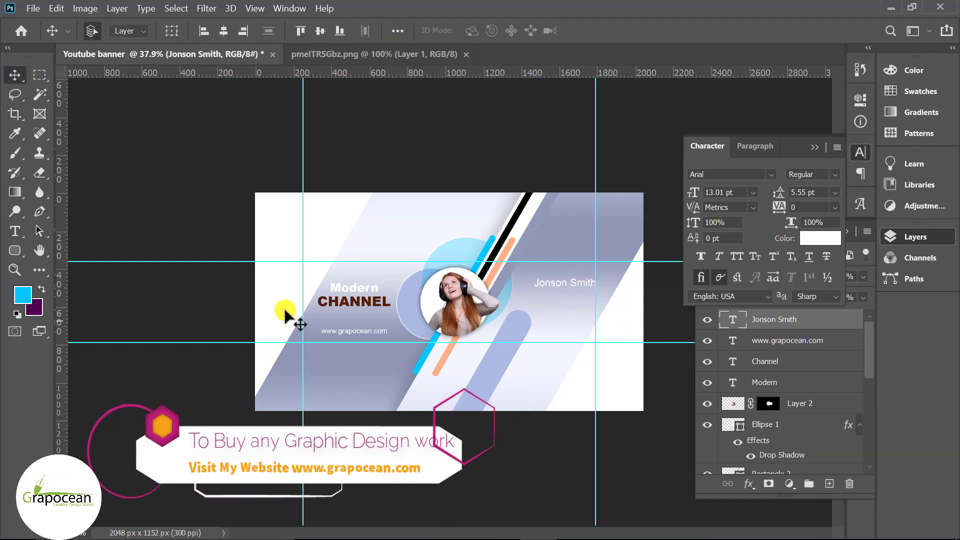
click(15, 231)
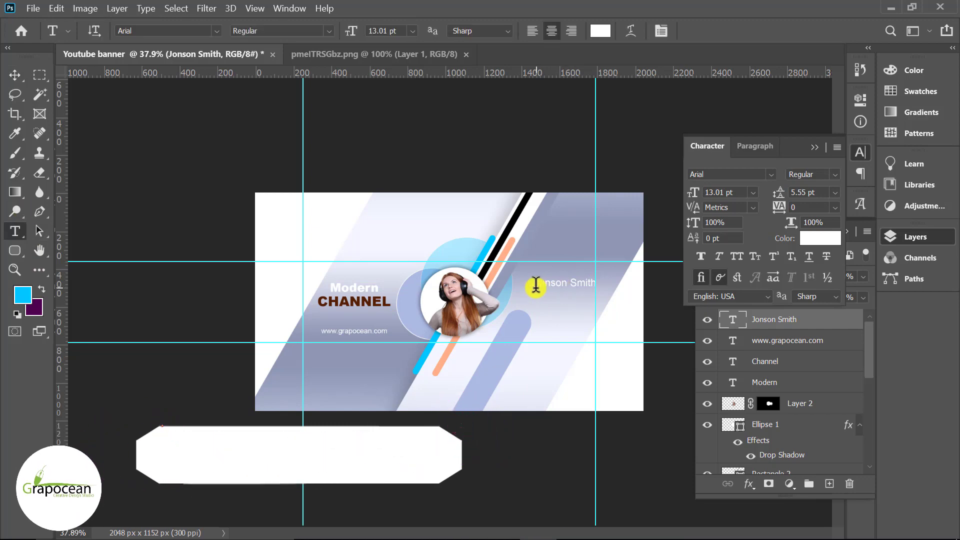
drag(535, 281, 639, 281)
Set the name's font to Bell MT.
click(215, 27)
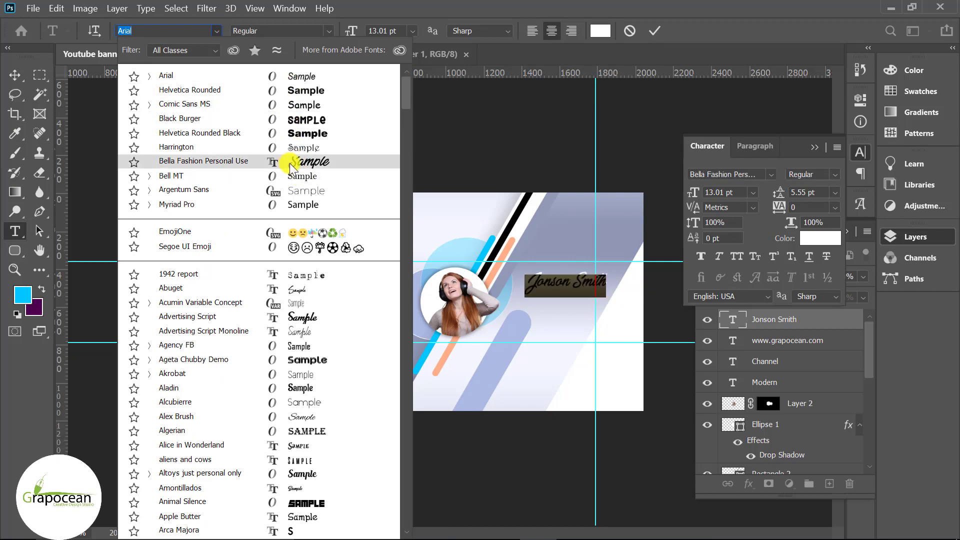
click(296, 176)
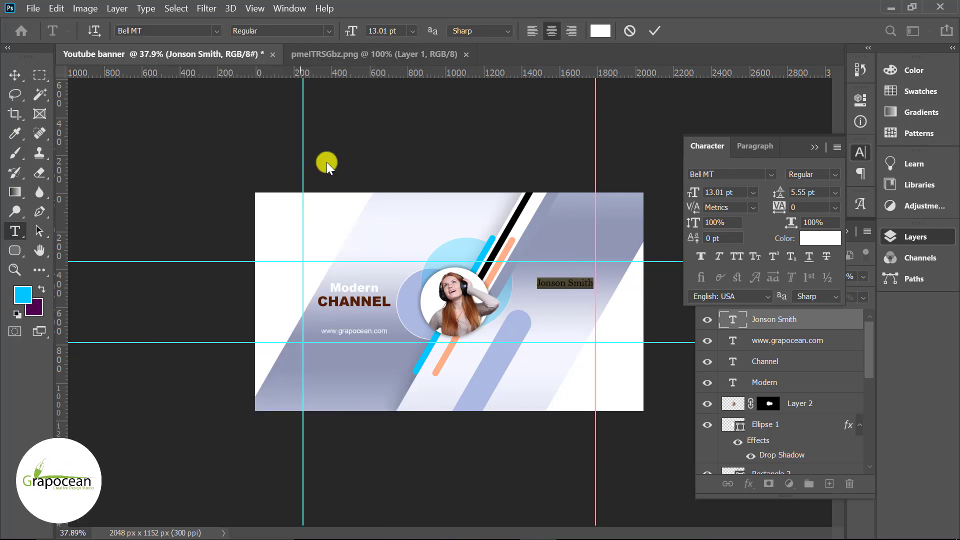
click(14, 75)
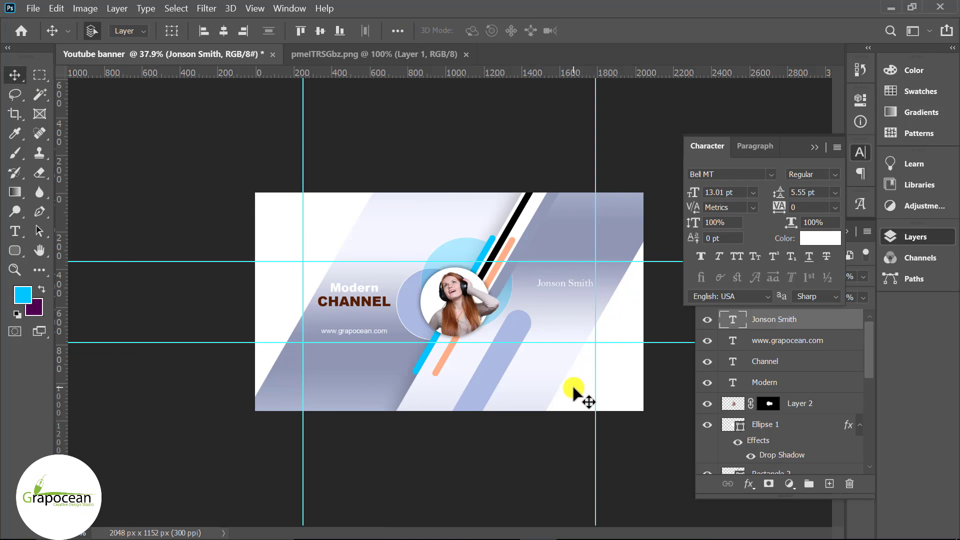
Size the name to 14.01 pt with Faux Bold, leaving All Caps off.
click(12, 232)
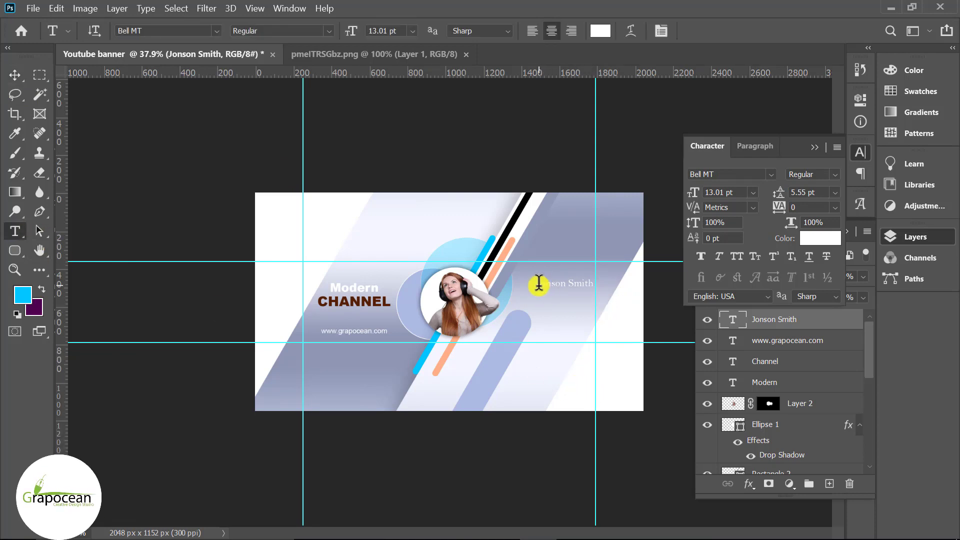
drag(352, 31, 355, 31)
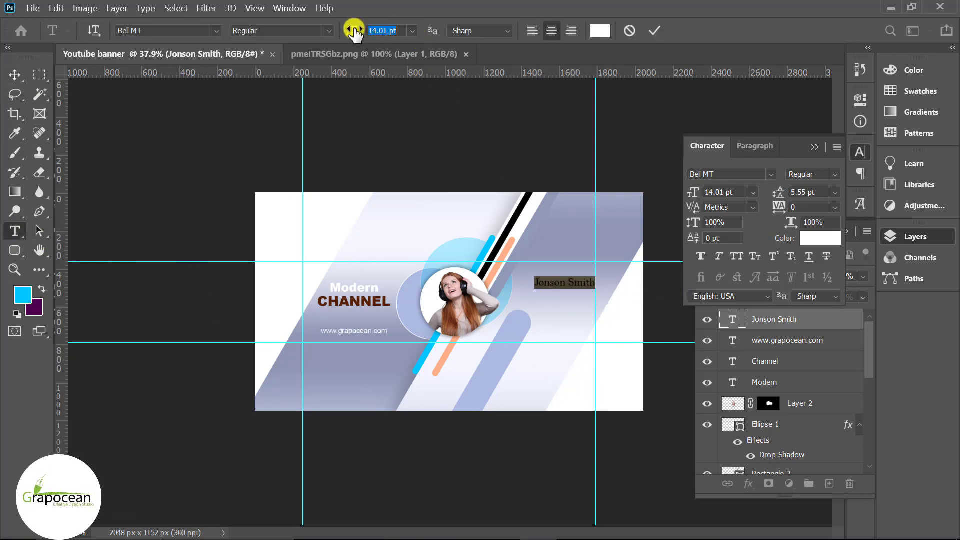
click(704, 254)
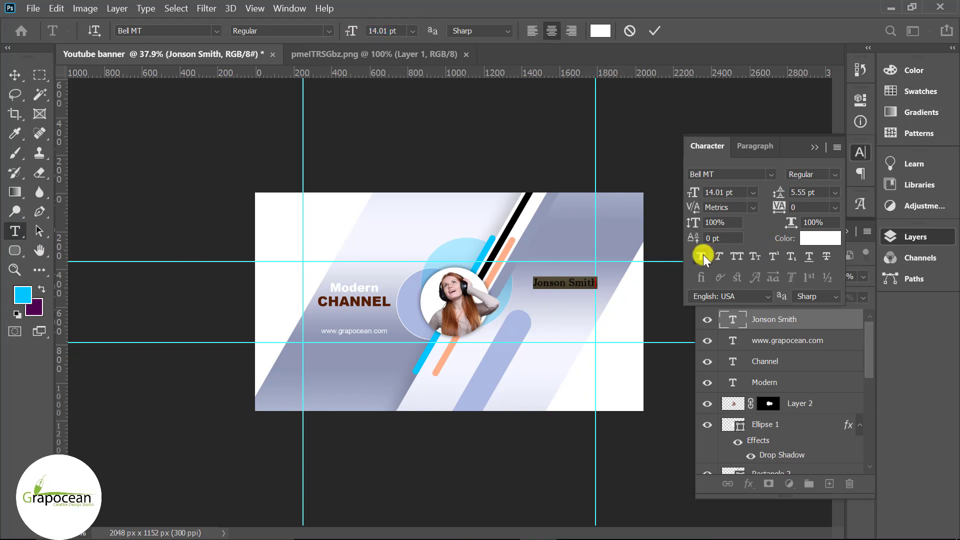
click(736, 256)
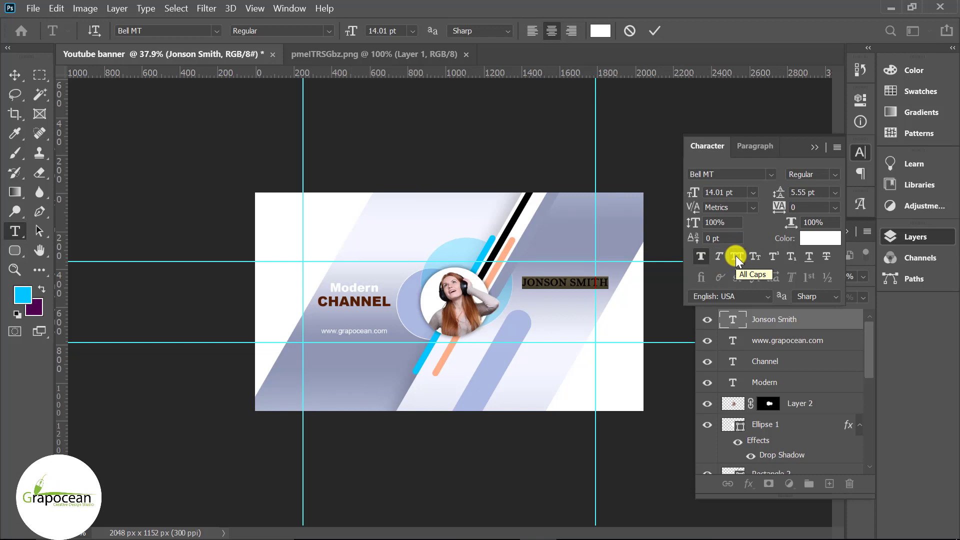
click(736, 256)
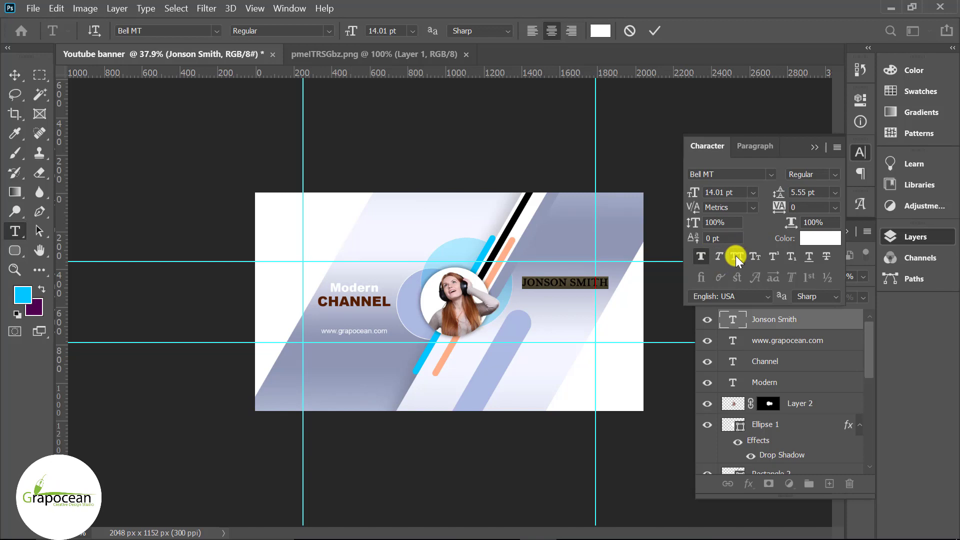
click(13, 75)
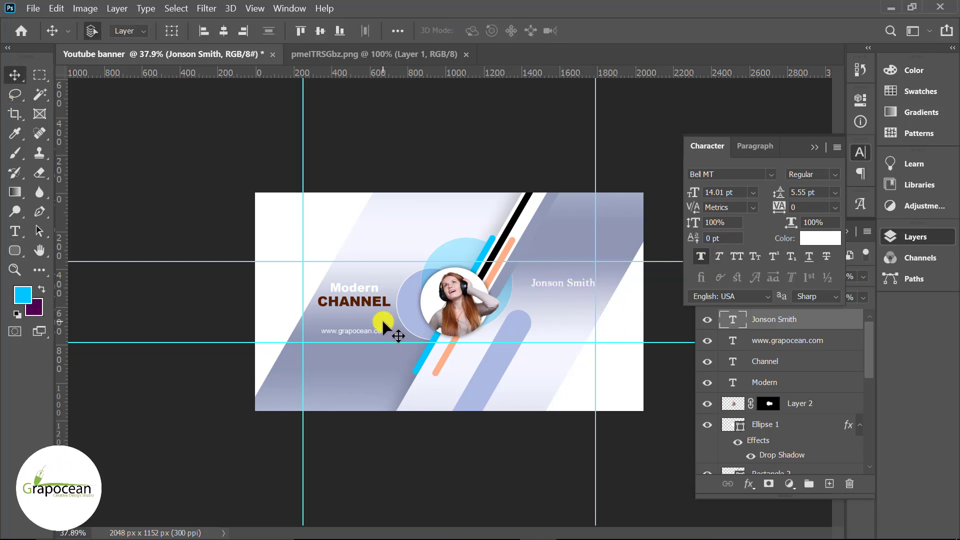
click(15, 231)
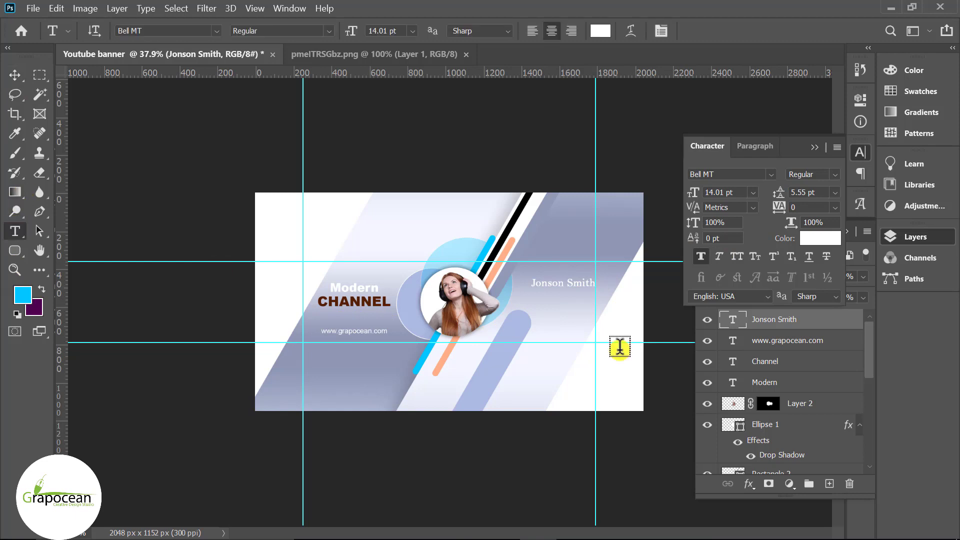
Add 'Graphic Designer' at 9.01 pt in CHANNEL's dark brown, placed just under the name.
click(650, 360)
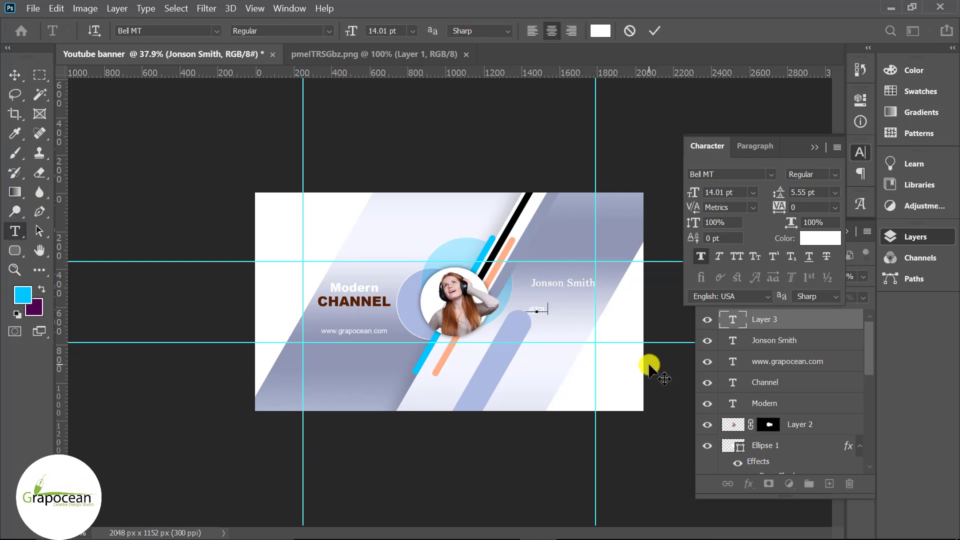
text(graphicDesigne)
text(r)
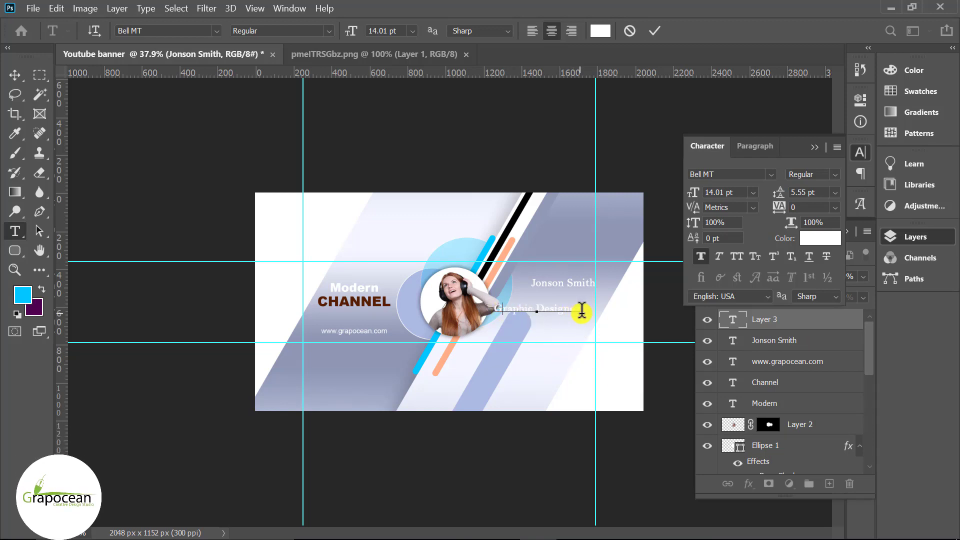
drag(582, 311, 329, 288)
click(598, 31)
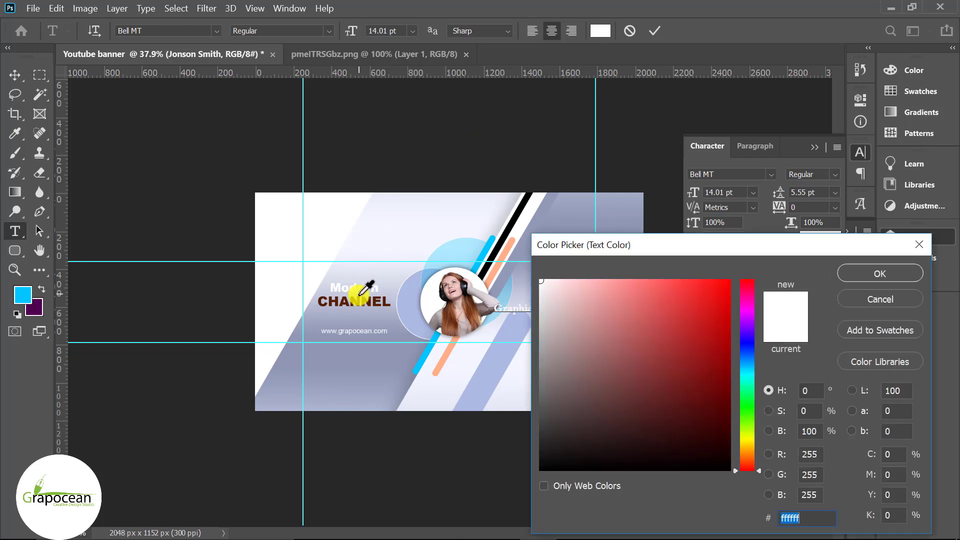
click(353, 302)
click(845, 274)
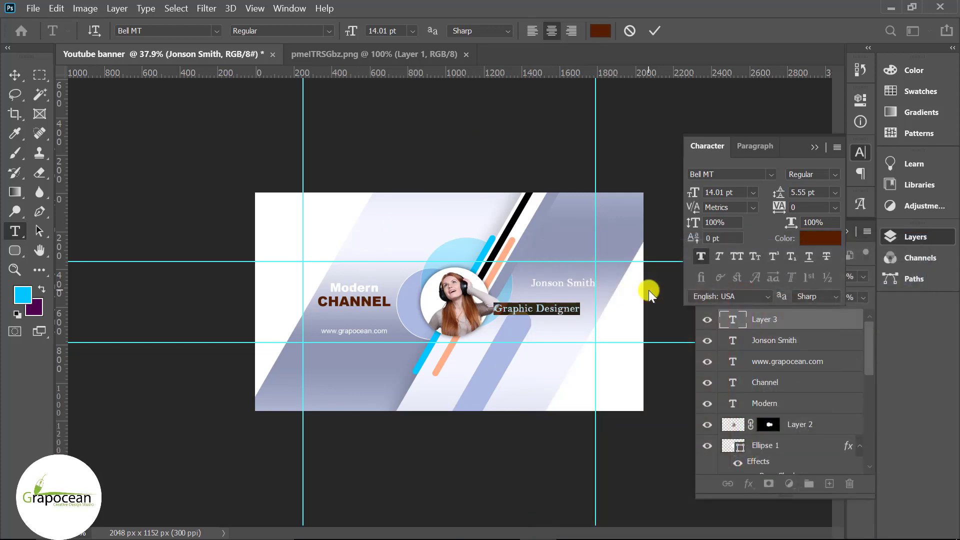
drag(347, 35, 345, 38)
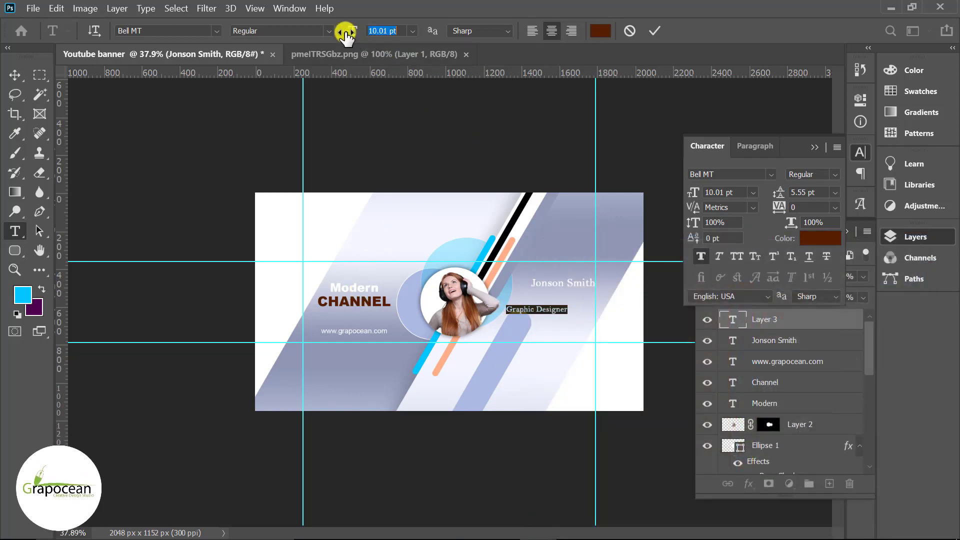
key(ctrl+Return)
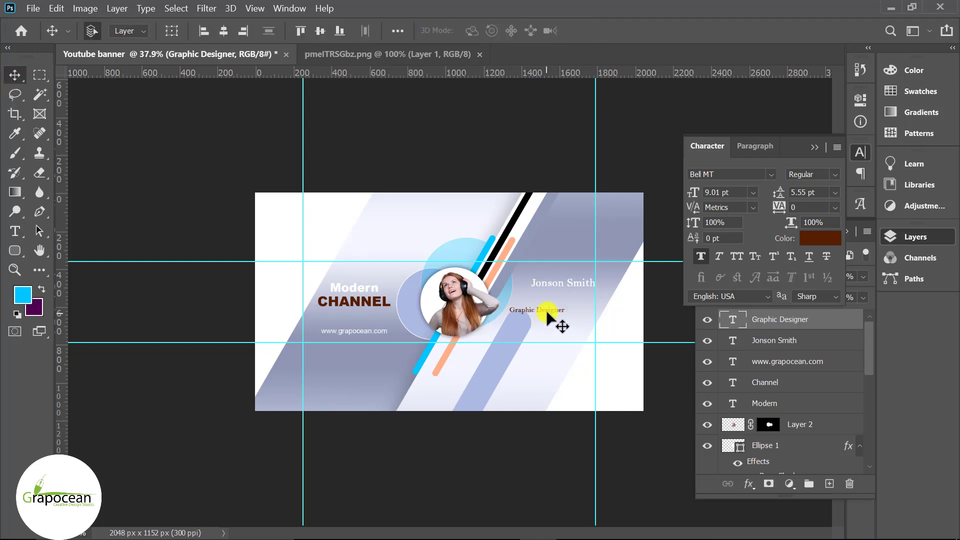
drag(545, 308, 577, 298)
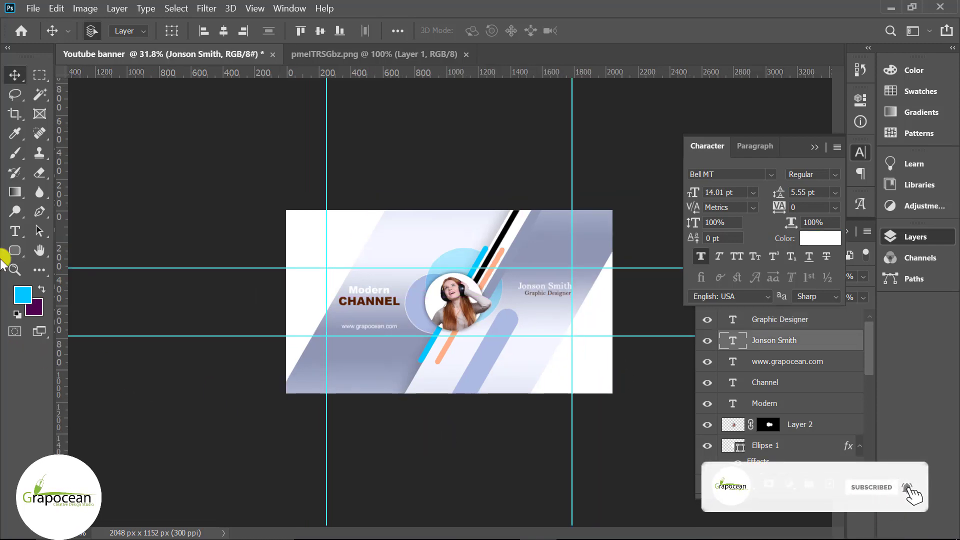
Browse fonts and set the 17.01 pt CHANNEL heading in Myriad Pro Regular.
key(t)
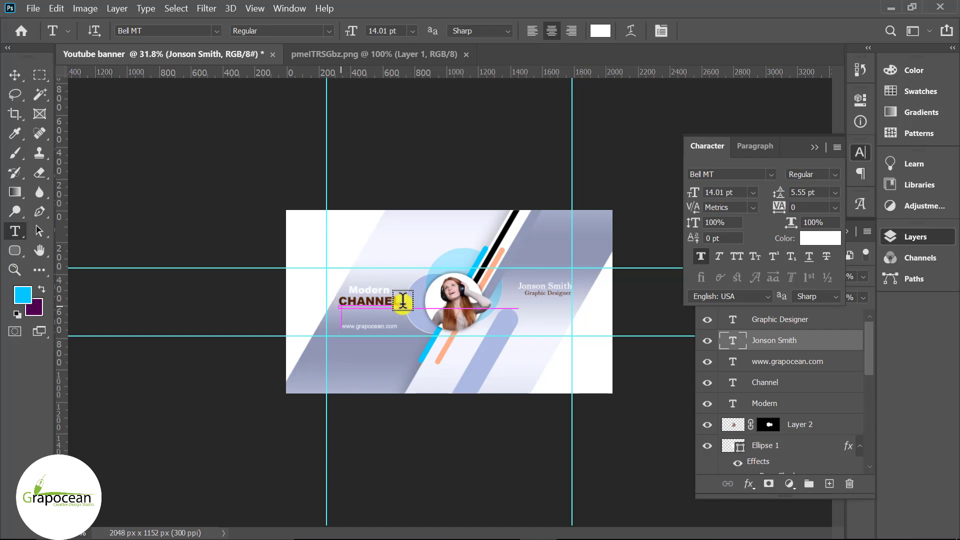
double_click(338, 300)
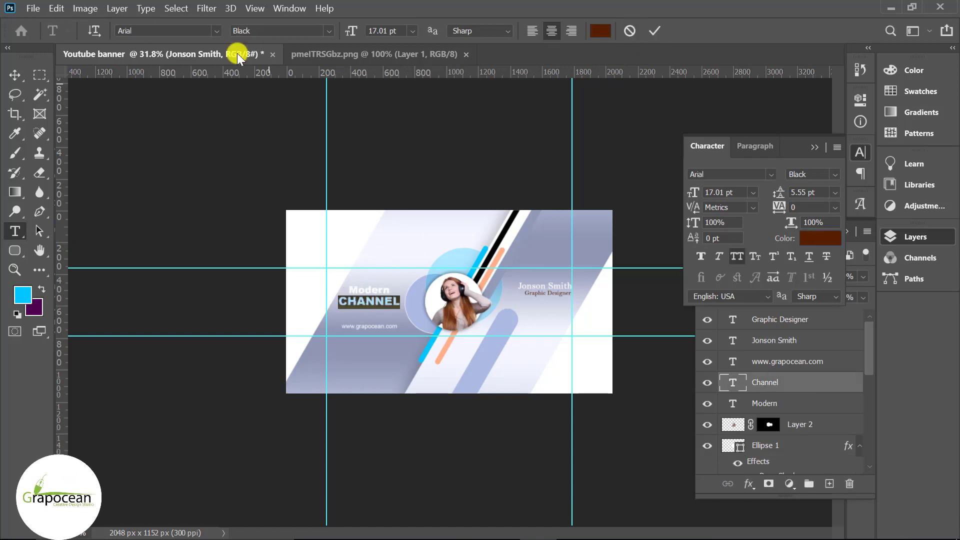
click(199, 31)
scroll(198, 32, down, 2)
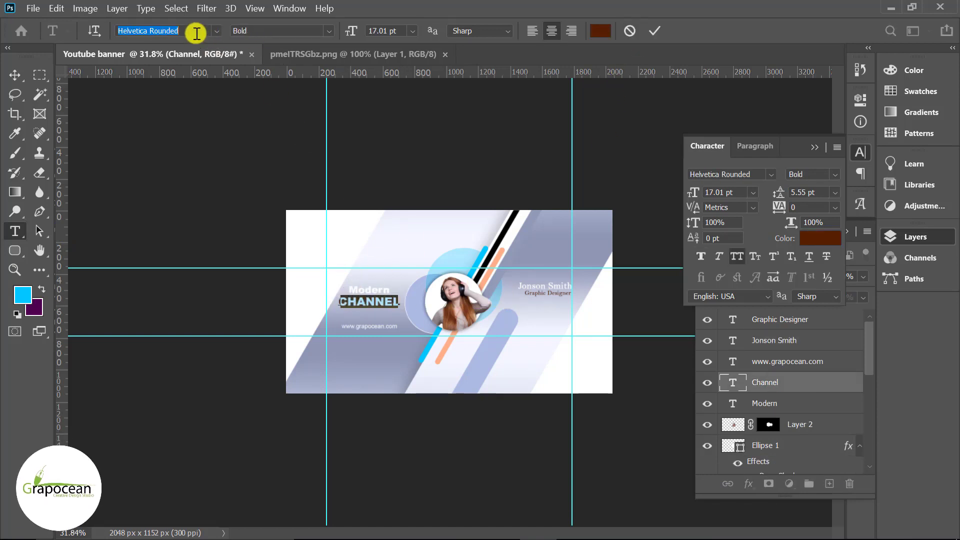
scroll(198, 32, down, 2)
scroll(196, 33, down, 2)
scroll(196, 33, down, 5)
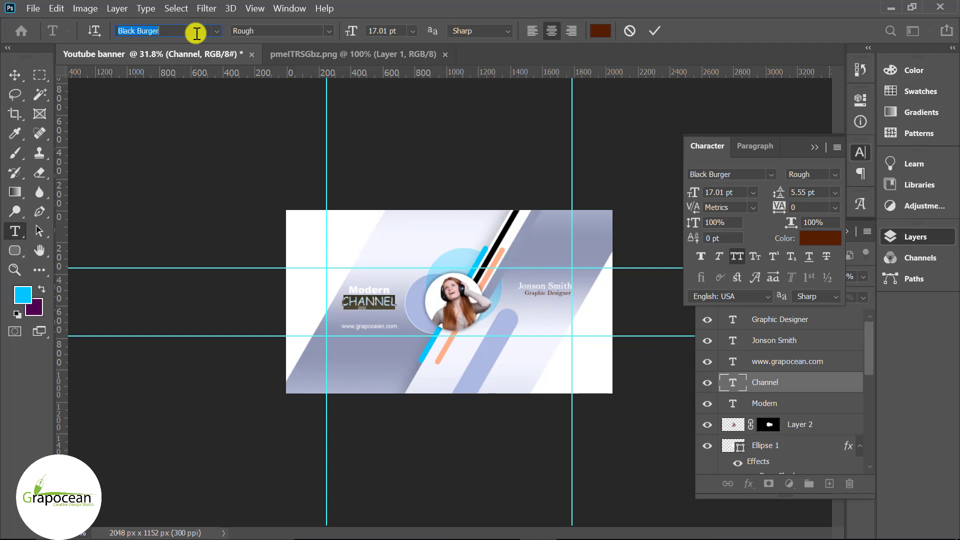
scroll(197, 33, up, 2)
scroll(196, 33, up, 2)
scroll(196, 33, up, 3)
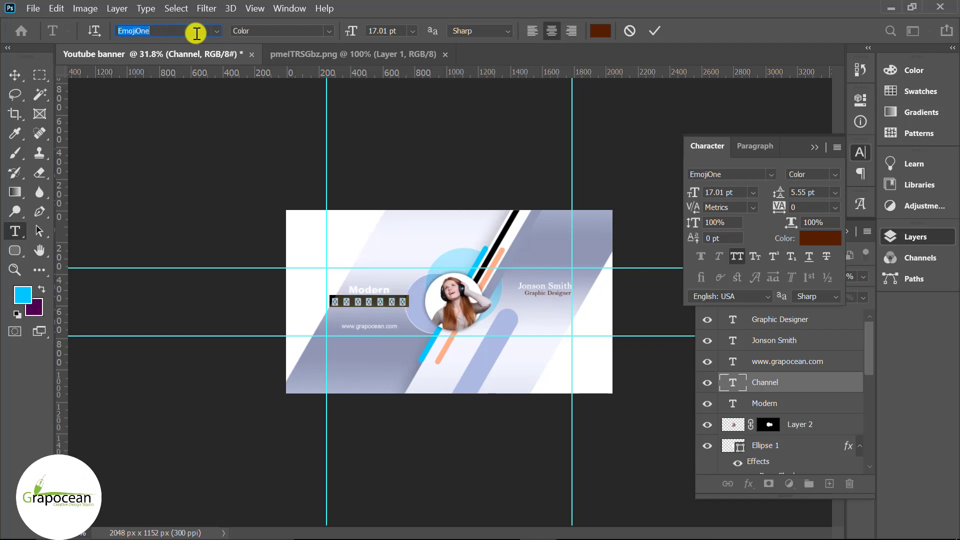
scroll(197, 33, down, 1)
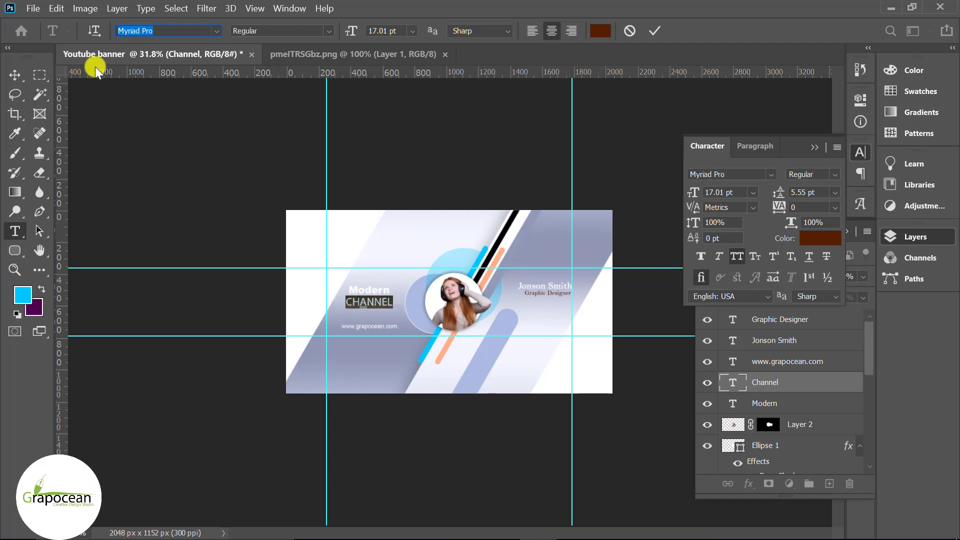
click(14, 73)
click(135, 167)
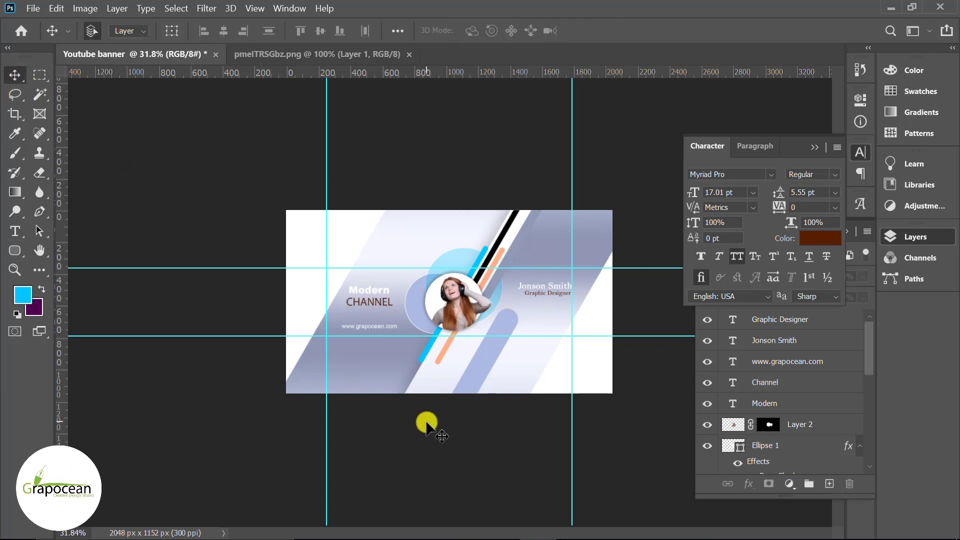
Scale the Modern text layer to 69.67% and lower it just above CHANNEL.
scroll(439, 429, up, 1)
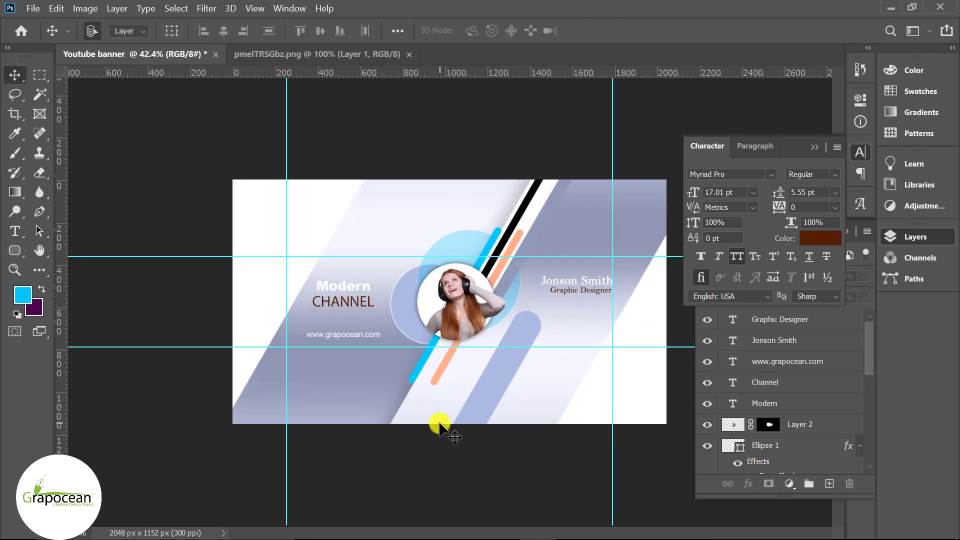
scroll(279, 274, up, 3)
click(278, 275)
key(ctrl+t)
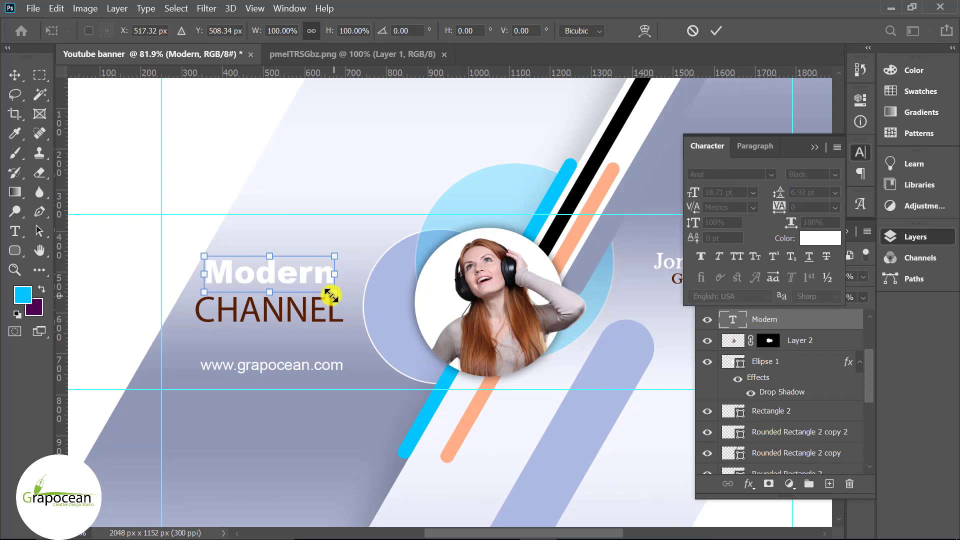
drag(333, 284, 268, 283)
click(716, 30)
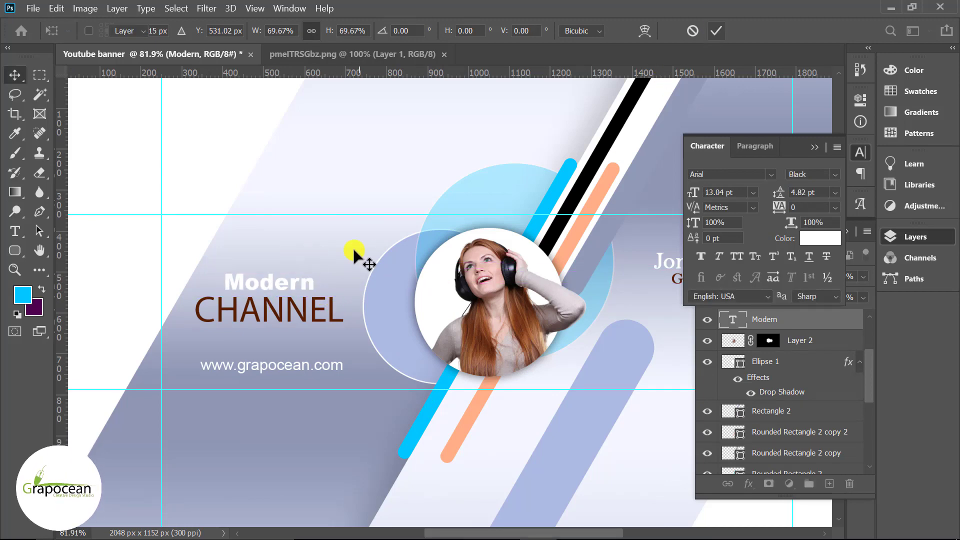